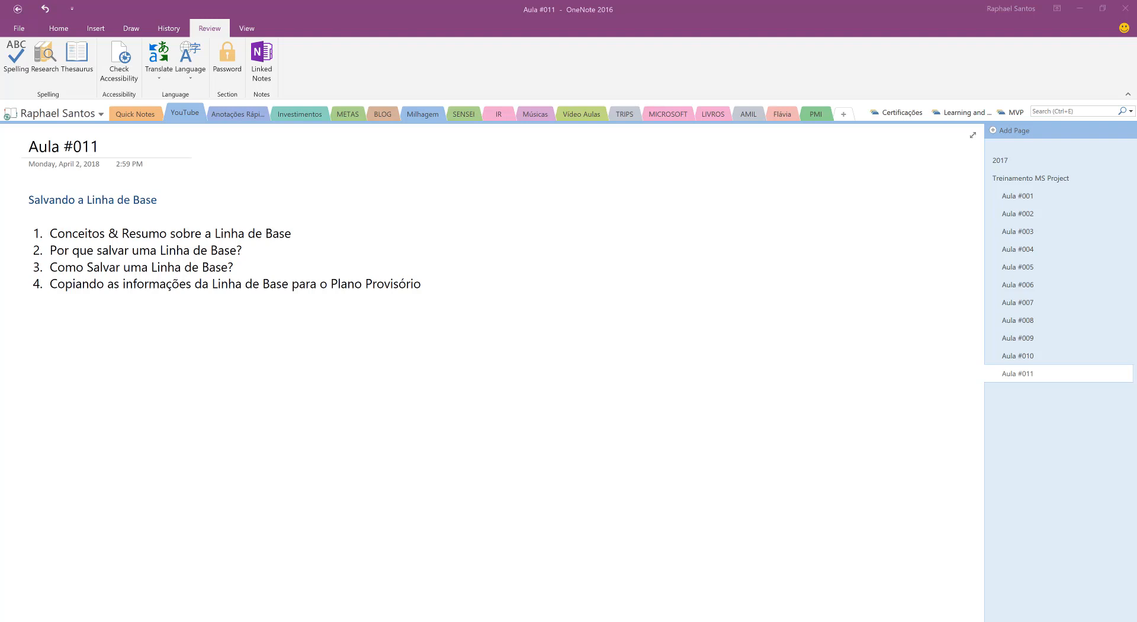
Sketch four cascading task bars linked by arrows with the blue pen, beside the lesson outline
{"action": "left_click", "coordinate": [131, 28]}
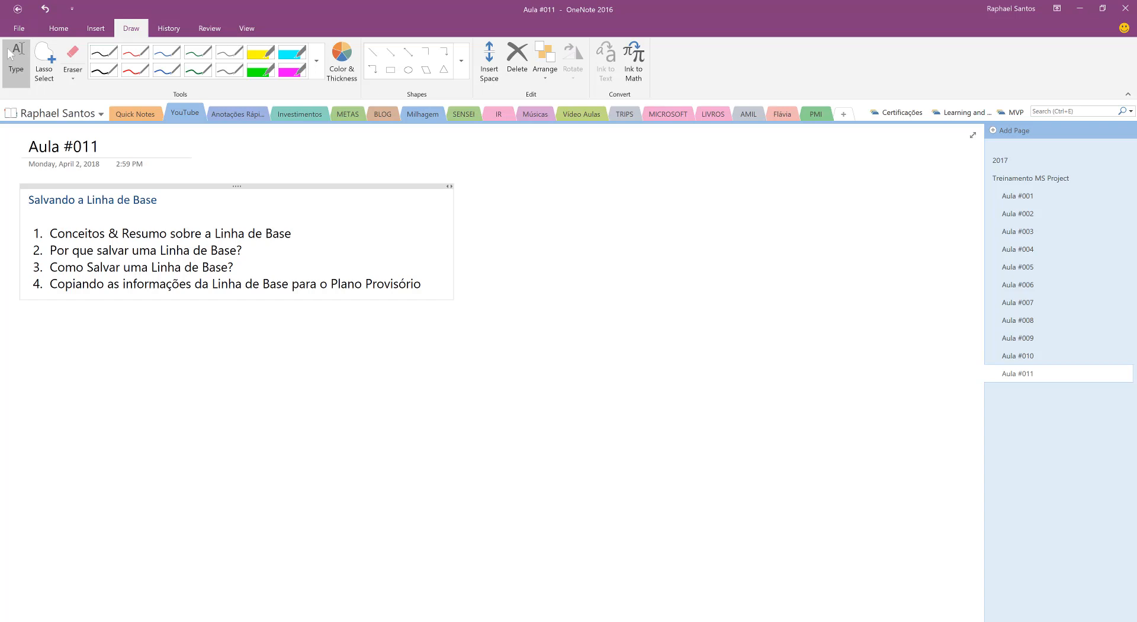
{"action": "left_click", "coordinate": [166, 70]}
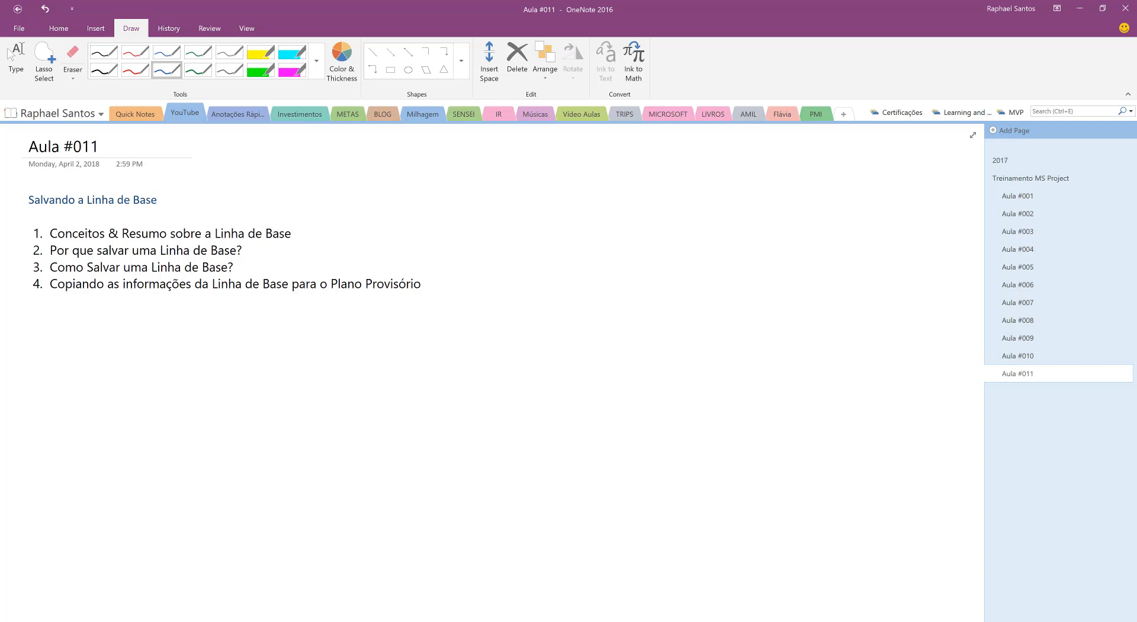
{"action": "mouse_move", "coordinate": [462, 152]}
{"action": "left_mouse_down"}
{"action": "mouse_move", "coordinate": [462, 179]}
{"action": "mouse_move", "coordinate": [535, 169]}
{"action": "mouse_move", "coordinate": [546, 233]}
{"action": "mouse_move", "coordinate": [618, 229]}
{"action": "left_mouse_up"}
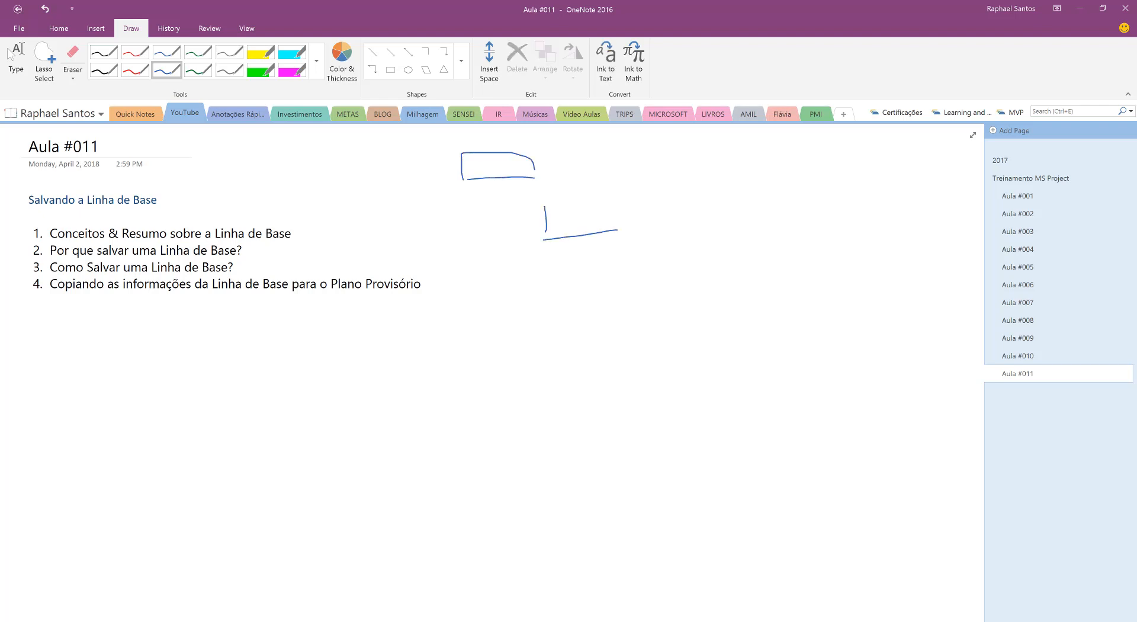
{"action": "mouse_move", "coordinate": [546, 202]}
{"action": "left_mouse_down"}
{"action": "mouse_move", "coordinate": [585, 201]}
{"action": "mouse_move", "coordinate": [615, 226]}
{"action": "mouse_move", "coordinate": [642, 279]}
{"action": "mouse_move", "coordinate": [723, 254]}
{"action": "left_mouse_up"}
{"action": "left_click_drag", "start_coordinate": [647, 277], "coordinate": [725, 281]}
{"action": "mouse_move", "coordinate": [777, 286]}
{"action": "left_mouse_down"}
{"action": "mouse_move", "coordinate": [841, 286]}
{"action": "mouse_move", "coordinate": [779, 307]}
{"action": "left_mouse_up"}
{"action": "left_click_drag", "start_coordinate": [781, 308], "coordinate": [850, 305]}
{"action": "mouse_move", "coordinate": [535, 172]}
{"action": "left_mouse_down"}
{"action": "mouse_move", "coordinate": [664, 246]}
{"action": "mouse_move", "coordinate": [815, 276]}
{"action": "left_mouse_up"}
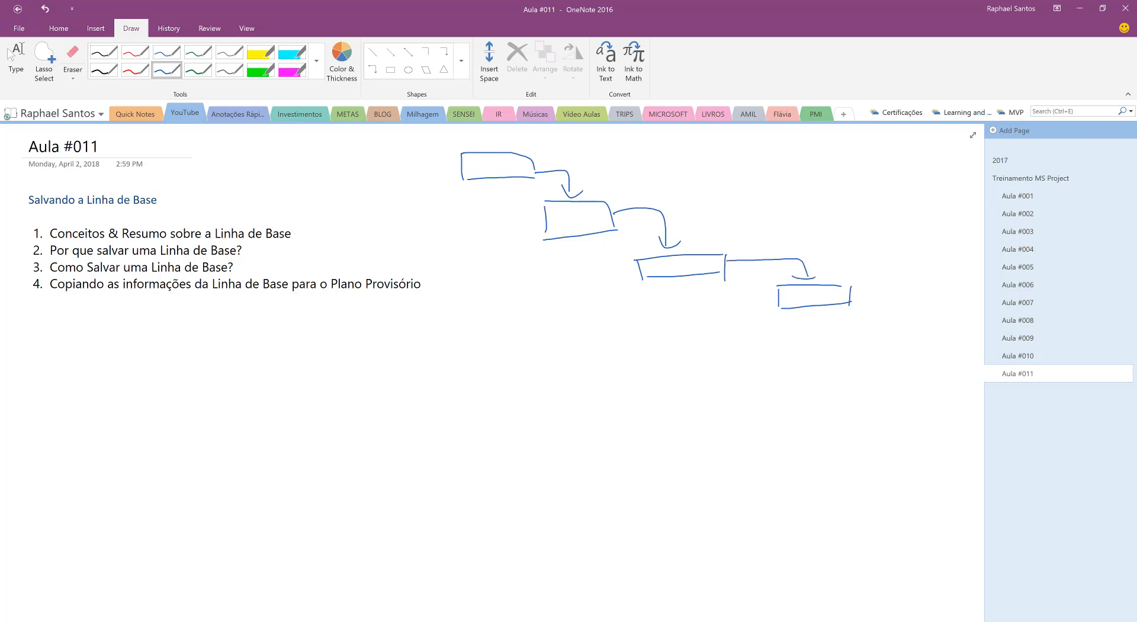
Write the durations 5, 4, 3 and 5 inside the four blue task bars
{"action": "left_click_drag", "start_coordinate": [488, 161], "coordinate": [481, 172]}
{"action": "left_click_drag", "start_coordinate": [568, 214], "coordinate": [582, 226]}
{"action": "left_click_drag", "start_coordinate": [578, 215], "coordinate": [580, 235]}
{"action": "left_click_drag", "start_coordinate": [669, 259], "coordinate": [671, 276]}
{"action": "left_click_drag", "start_coordinate": [801, 287], "coordinate": [794, 304]}
{"action": "left_click_drag", "start_coordinate": [802, 288], "coordinate": [815, 287]}
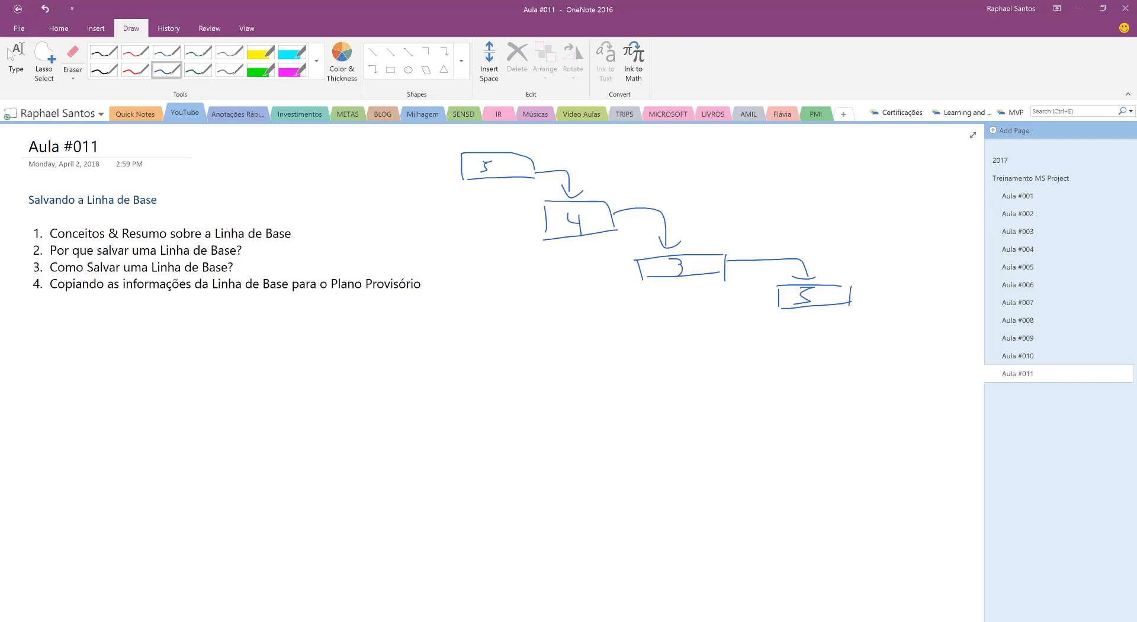
Write the start date 01/4 before the first task bar and the finish date 30/4 after the last one
{"action": "left_click_drag", "start_coordinate": [400, 149], "coordinate": [425, 183]}
{"action": "left_click_drag", "start_coordinate": [443, 142], "coordinate": [450, 173]}
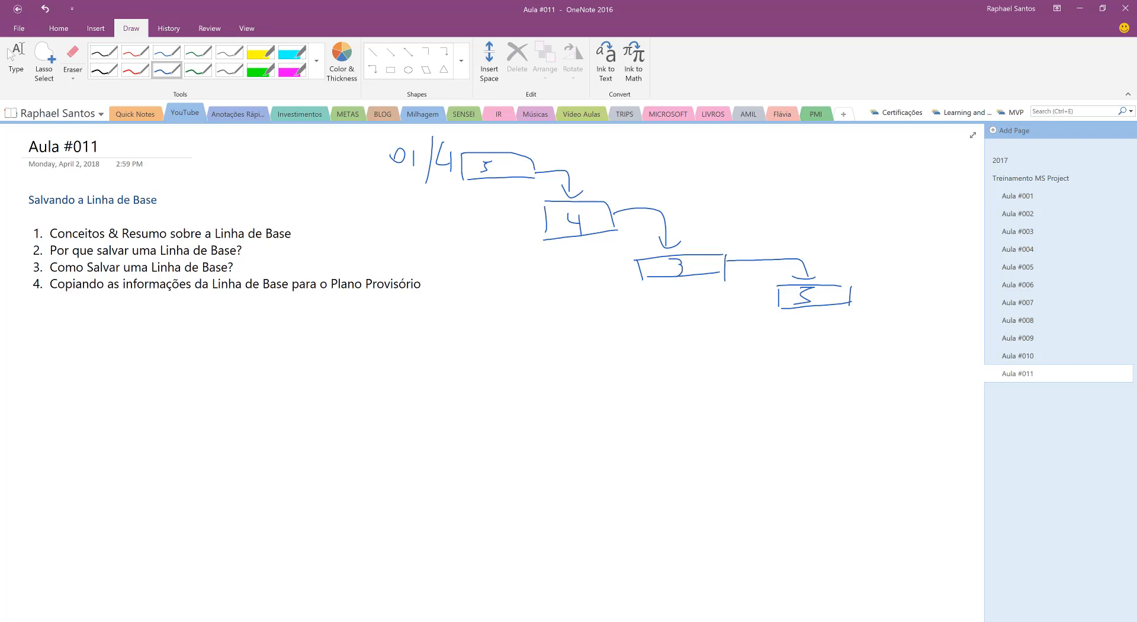
{"action": "mouse_move", "coordinate": [876, 284]}
{"action": "left_mouse_down"}
{"action": "mouse_move", "coordinate": [887, 295]}
{"action": "mouse_move", "coordinate": [871, 313]}
{"action": "mouse_move", "coordinate": [899, 291]}
{"action": "mouse_move", "coordinate": [919, 321]}
{"action": "left_mouse_up"}
{"action": "left_click_drag", "start_coordinate": [941, 278], "coordinate": [949, 298]}
{"action": "left_click_drag", "start_coordinate": [949, 287], "coordinate": [946, 317]}
Write PLAN above the task bars and EXEC below it, joined by a curved arrow
{"action": "left_click_drag", "start_coordinate": [733, 144], "coordinate": [732, 173]}
{"action": "left_click_drag", "start_coordinate": [719, 149], "coordinate": [807, 181]}
{"action": "left_click_drag", "start_coordinate": [789, 163], "coordinate": [808, 158]}
{"action": "mouse_move", "coordinate": [822, 150]}
{"action": "left_mouse_down"}
{"action": "mouse_move", "coordinate": [832, 172]}
{"action": "mouse_move", "coordinate": [857, 149]}
{"action": "left_mouse_up"}
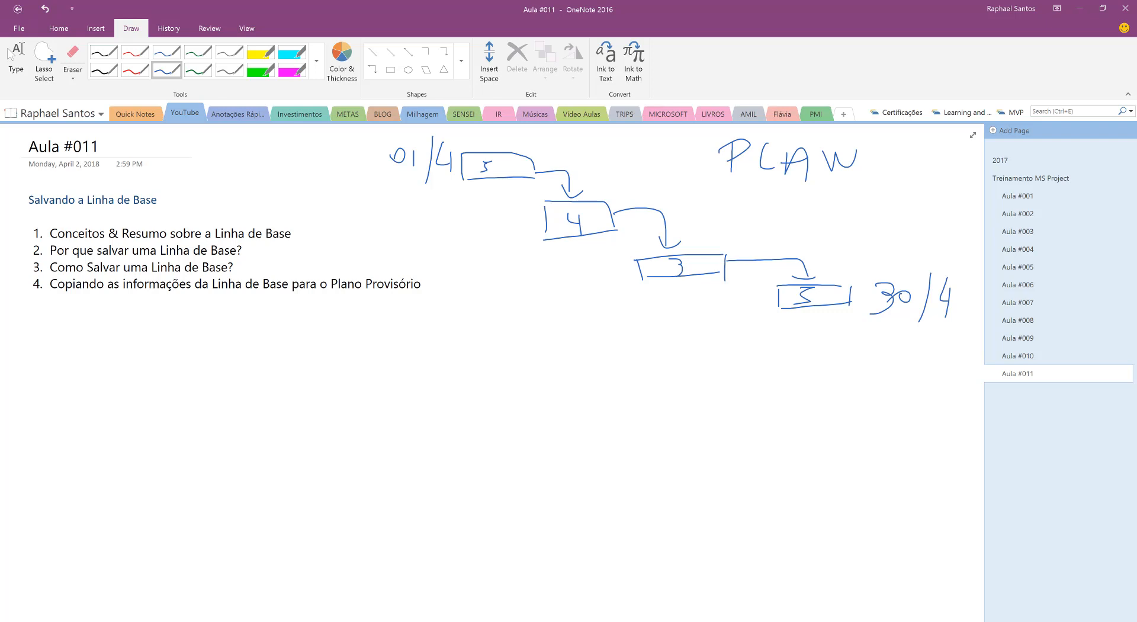
{"action": "mouse_move", "coordinate": [722, 159]}
{"action": "left_mouse_down"}
{"action": "mouse_move", "coordinate": [709, 191]}
{"action": "mouse_move", "coordinate": [724, 201]}
{"action": "mouse_move", "coordinate": [787, 200]}
{"action": "left_mouse_up"}
{"action": "mouse_move", "coordinate": [760, 189]}
{"action": "left_mouse_down"}
{"action": "mouse_move", "coordinate": [789, 187]}
{"action": "mouse_move", "coordinate": [809, 208]}
{"action": "mouse_move", "coordinate": [799, 213]}
{"action": "left_mouse_up"}
{"action": "mouse_move", "coordinate": [829, 189]}
{"action": "left_mouse_down"}
{"action": "mouse_move", "coordinate": [830, 212]}
{"action": "mouse_move", "coordinate": [852, 211]}
{"action": "left_mouse_up"}
{"action": "left_click_drag", "start_coordinate": [827, 194], "coordinate": [844, 193]}
{"action": "left_click_drag", "start_coordinate": [823, 205], "coordinate": [891, 215]}
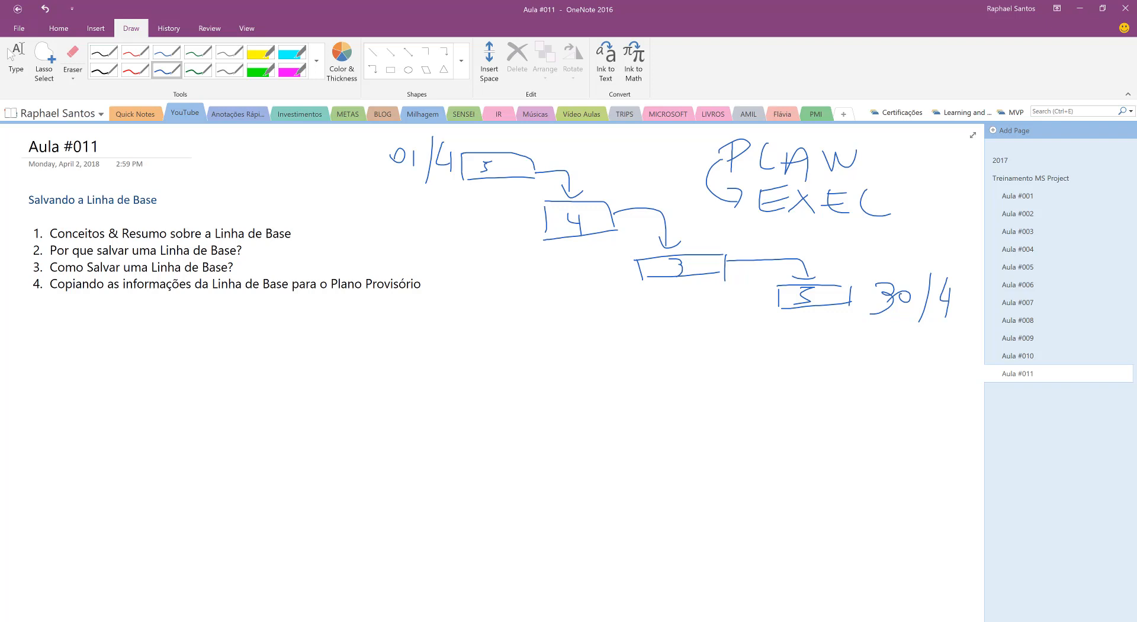
Mark outline item 1 with a tick and item 2 with a short dash
{"action": "left_click_drag", "start_coordinate": [303, 231], "coordinate": [327, 208]}
{"action": "left_click_drag", "start_coordinate": [248, 250], "coordinate": [276, 252]}
Draw red execution bars under the first three tasks, extending the third with a hatched overrun
{"action": "left_click", "coordinate": [136, 70]}
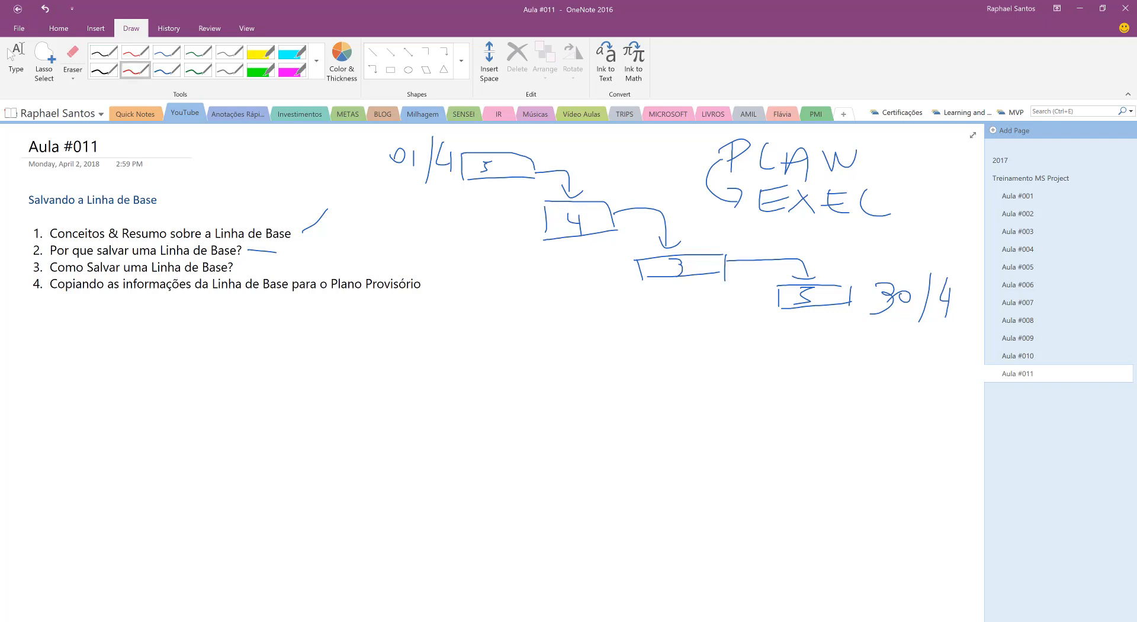
{"action": "mouse_move", "coordinate": [464, 187]}
{"action": "left_mouse_down"}
{"action": "mouse_move", "coordinate": [463, 204]}
{"action": "mouse_move", "coordinate": [545, 202]}
{"action": "mouse_move", "coordinate": [530, 186]}
{"action": "mouse_move", "coordinate": [542, 202]}
{"action": "left_mouse_up"}
{"action": "left_click_drag", "start_coordinate": [555, 260], "coordinate": [621, 255]}
{"action": "left_click_drag", "start_coordinate": [539, 241], "coordinate": [617, 246]}
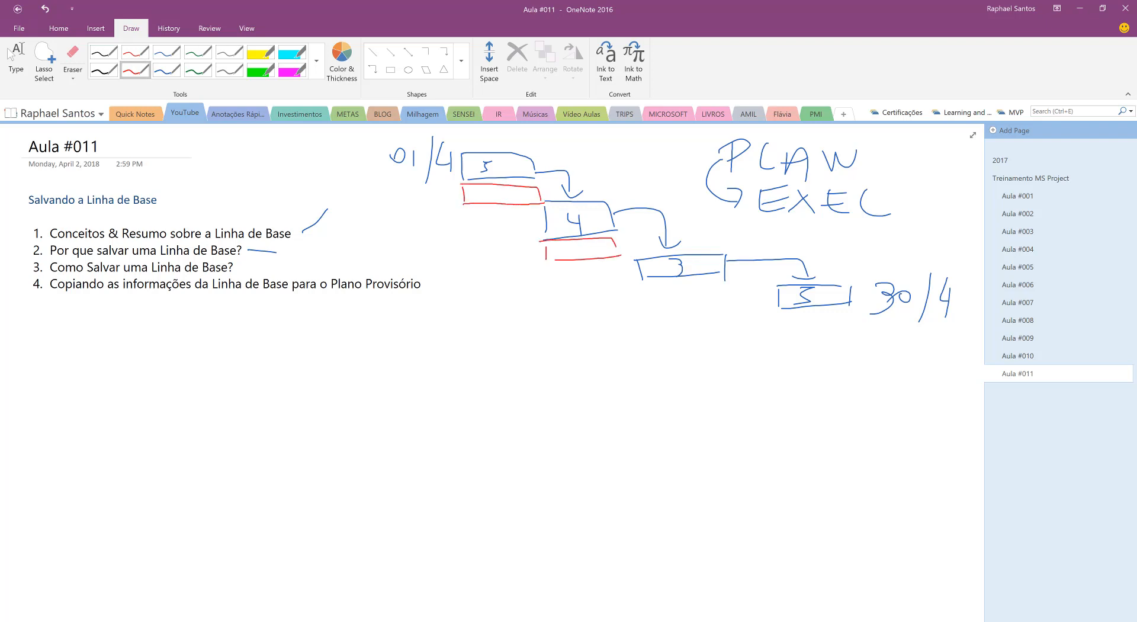
{"action": "left_click_drag", "start_coordinate": [644, 294], "coordinate": [757, 292]}
{"action": "mouse_move", "coordinate": [648, 314]}
{"action": "left_mouse_down"}
{"action": "mouse_move", "coordinate": [758, 318]}
{"action": "mouse_move", "coordinate": [724, 321]}
{"action": "left_mouse_up"}
{"action": "left_click_drag", "start_coordinate": [735, 296], "coordinate": [724, 321]}
{"action": "left_click_drag", "start_coordinate": [748, 299], "coordinate": [744, 319]}
{"action": "left_click_drag", "start_coordinate": [754, 299], "coordinate": [750, 322]}
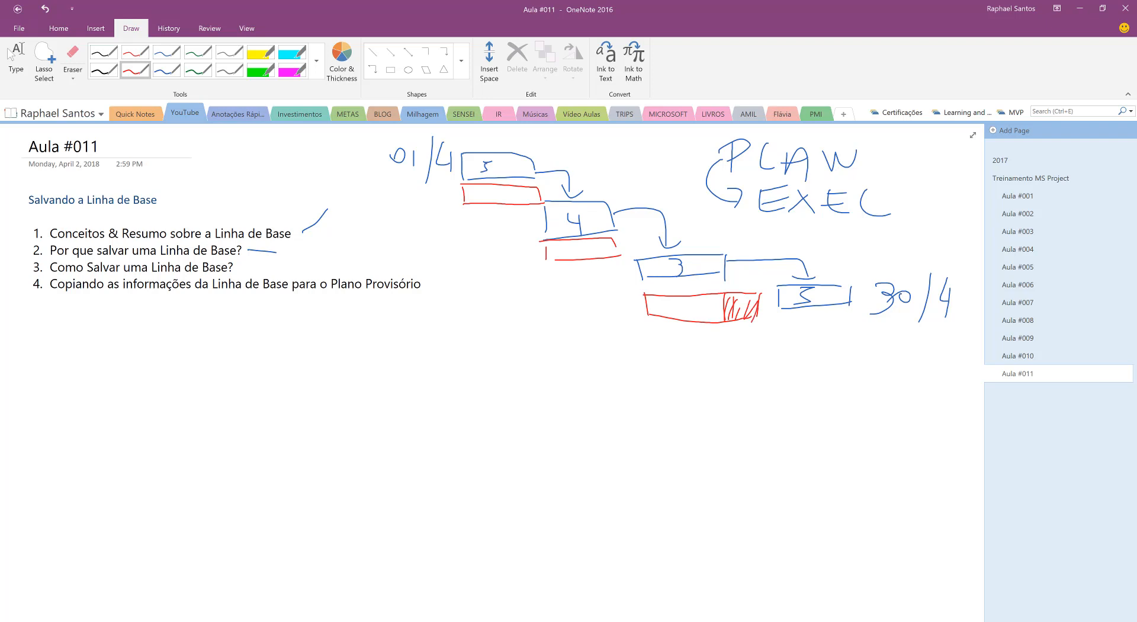
Draw a shifted red bar under the fourth task and write the date 05/05 after it
{"action": "mouse_move", "coordinate": [812, 327]}
{"action": "left_mouse_down"}
{"action": "mouse_move", "coordinate": [812, 339]}
{"action": "mouse_move", "coordinate": [890, 319]}
{"action": "mouse_move", "coordinate": [854, 340]}
{"action": "mouse_move", "coordinate": [892, 322]}
{"action": "left_mouse_up"}
{"action": "mouse_move", "coordinate": [916, 351]}
{"action": "left_mouse_down"}
{"action": "mouse_move", "coordinate": [943, 349]}
{"action": "mouse_move", "coordinate": [916, 367]}
{"action": "left_mouse_up"}
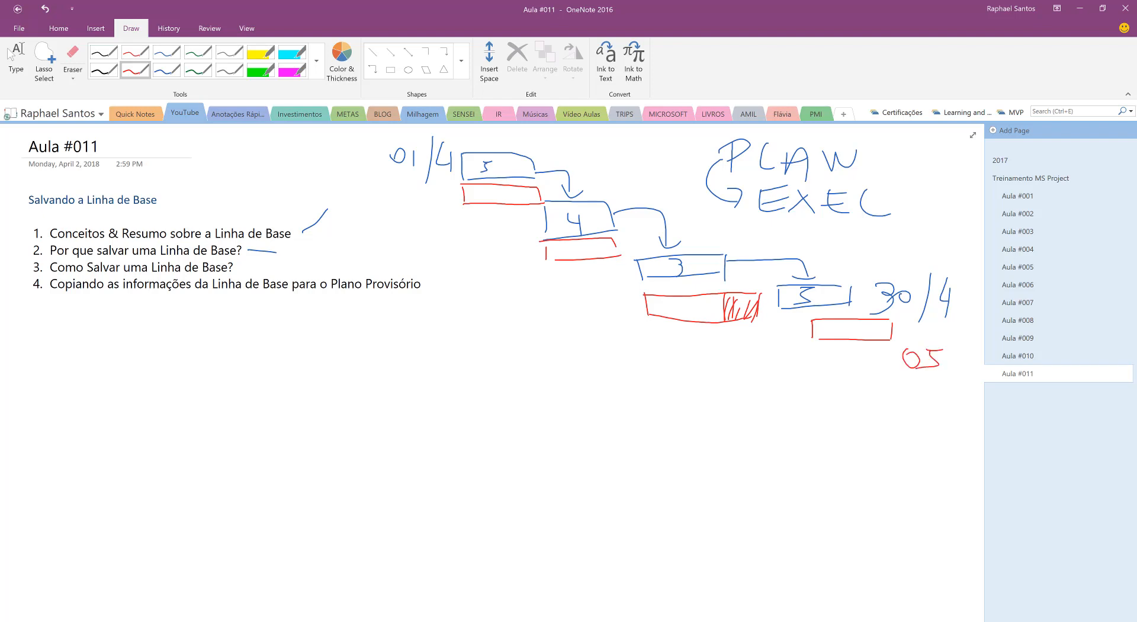
{"action": "mouse_move", "coordinate": [956, 331]}
{"action": "left_mouse_down"}
{"action": "mouse_move", "coordinate": [950, 377]}
{"action": "mouse_move", "coordinate": [969, 375]}
{"action": "left_mouse_up"}
Circle the planned date 30/4 and the red finish date in green
{"action": "left_click", "coordinate": [198, 70]}
{"action": "mouse_move", "coordinate": [947, 258]}
{"action": "left_mouse_down"}
{"action": "mouse_move", "coordinate": [865, 269]}
{"action": "mouse_move", "coordinate": [941, 256]}
{"action": "left_mouse_up"}
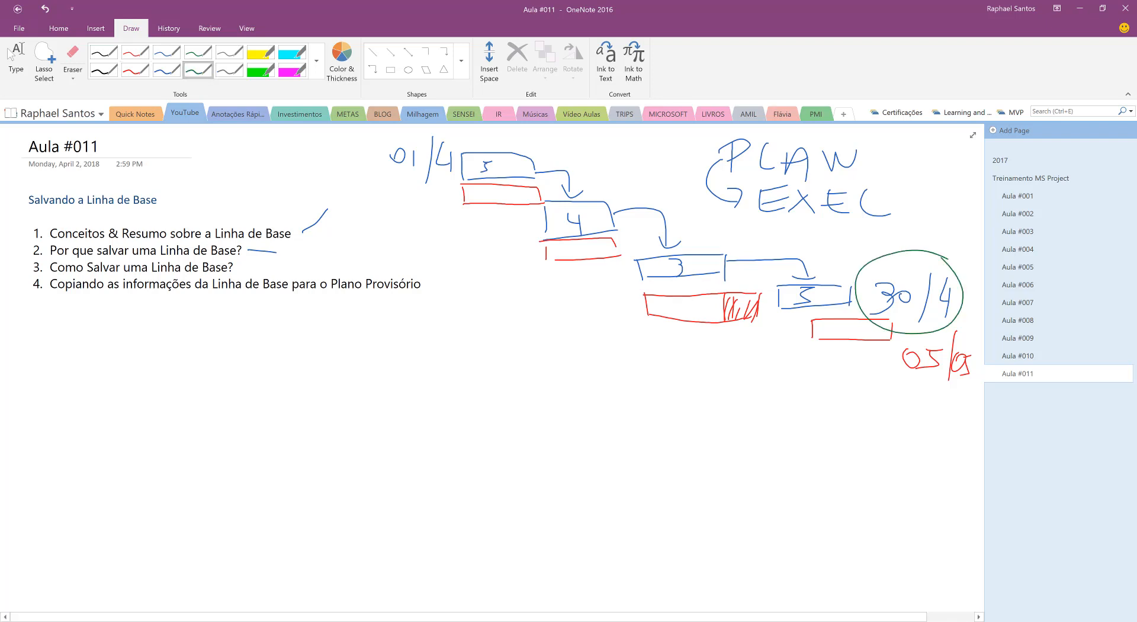
{"action": "mouse_move", "coordinate": [967, 333]}
{"action": "left_mouse_down"}
{"action": "mouse_move", "coordinate": [915, 324]}
{"action": "mouse_move", "coordinate": [972, 368]}
{"action": "left_mouse_up"}
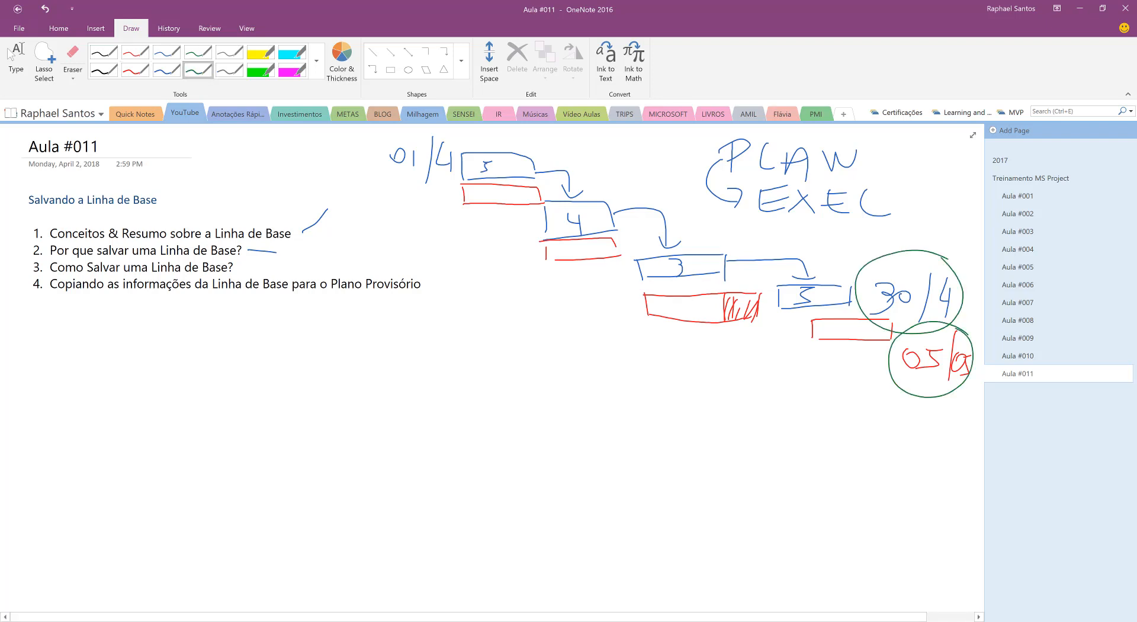
Write VAR in green below the circled dates and frame it with a rectangle
{"action": "mouse_move", "coordinate": [837, 413]}
{"action": "left_mouse_down"}
{"action": "mouse_move", "coordinate": [857, 412]}
{"action": "mouse_move", "coordinate": [889, 447]}
{"action": "mouse_move", "coordinate": [888, 426]}
{"action": "left_mouse_up"}
{"action": "left_click_drag", "start_coordinate": [910, 414], "coordinate": [910, 445]}
{"action": "left_click_drag", "start_coordinate": [911, 411], "coordinate": [941, 438]}
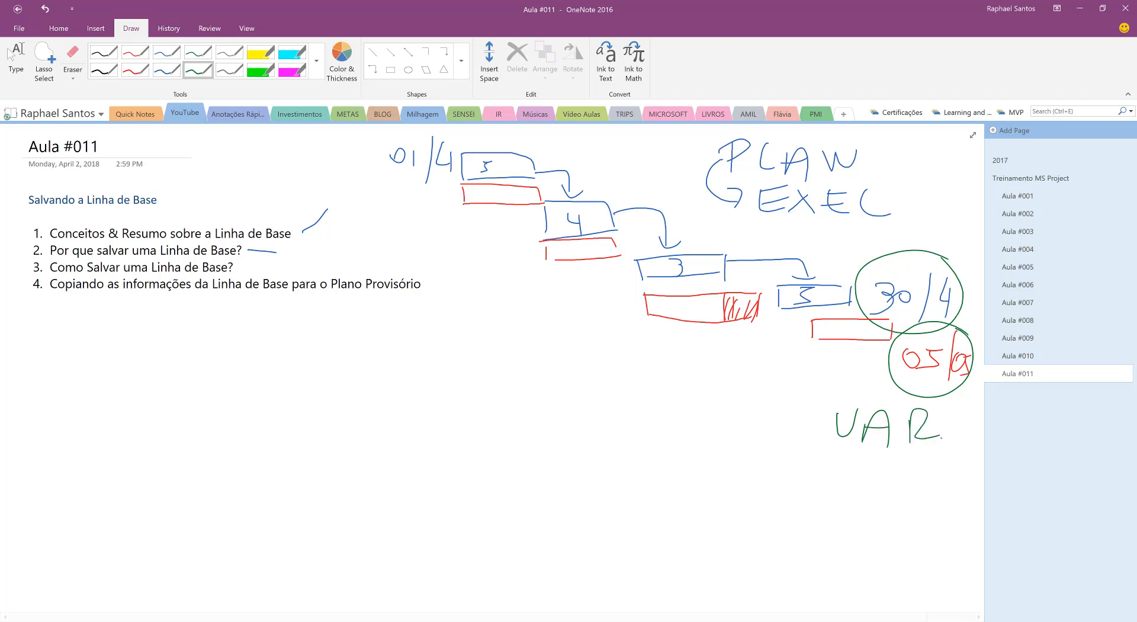
{"action": "left_click_drag", "start_coordinate": [829, 456], "coordinate": [954, 452]}
{"action": "left_click_drag", "start_coordinate": [816, 399], "coordinate": [816, 435]}
{"action": "mouse_move", "coordinate": [805, 392]}
{"action": "left_mouse_down"}
{"action": "mouse_move", "coordinate": [954, 409]}
{"action": "mouse_move", "coordinate": [953, 457]}
{"action": "left_mouse_up"}
{"action": "left_click_drag", "start_coordinate": [819, 450], "coordinate": [837, 456]}
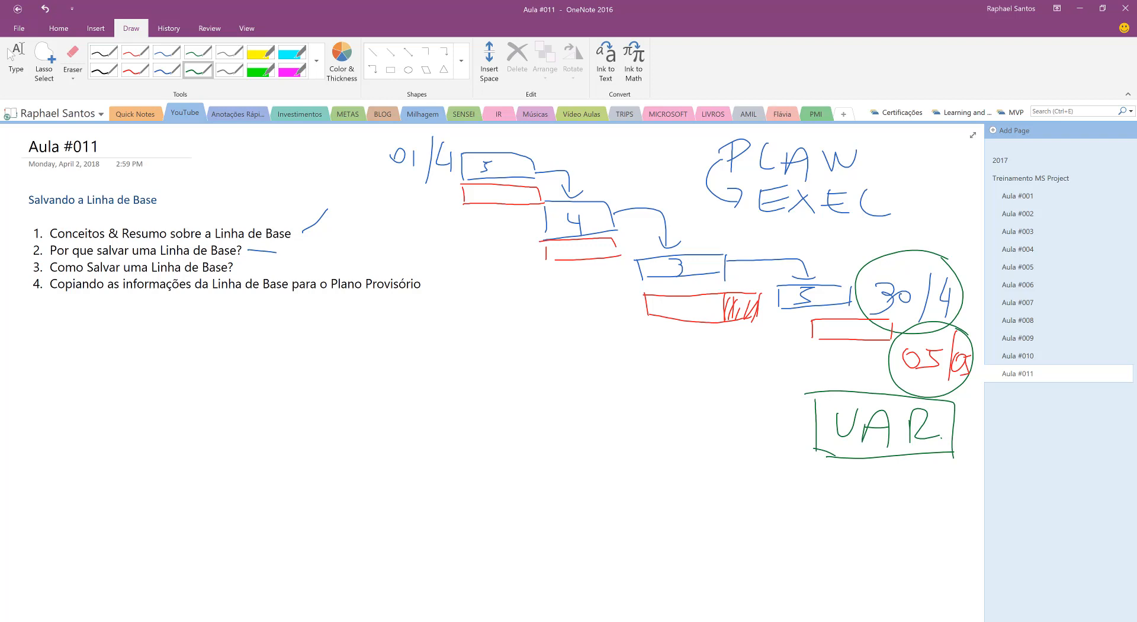
Write a blue bullet with the word DATAS below the outline
{"action": "left_click", "coordinate": [166, 71]}
{"action": "mouse_move", "coordinate": [50, 331]}
{"action": "left_mouse_down"}
{"action": "mouse_move", "coordinate": [43, 340]}
{"action": "mouse_move", "coordinate": [156, 355]}
{"action": "mouse_move", "coordinate": [176, 333]}
{"action": "left_mouse_up"}
{"action": "left_click_drag", "start_coordinate": [179, 319], "coordinate": [204, 313]}
{"action": "mouse_move", "coordinate": [188, 321]}
{"action": "left_mouse_down"}
{"action": "mouse_move", "coordinate": [189, 341]}
{"action": "mouse_move", "coordinate": [228, 324]}
{"action": "left_mouse_up"}
{"action": "left_click_drag", "start_coordinate": [209, 336], "coordinate": [226, 335]}
{"action": "mouse_move", "coordinate": [230, 322]}
{"action": "left_mouse_down"}
{"action": "mouse_move", "coordinate": [231, 359]}
{"action": "mouse_move", "coordinate": [249, 350]}
{"action": "left_mouse_up"}
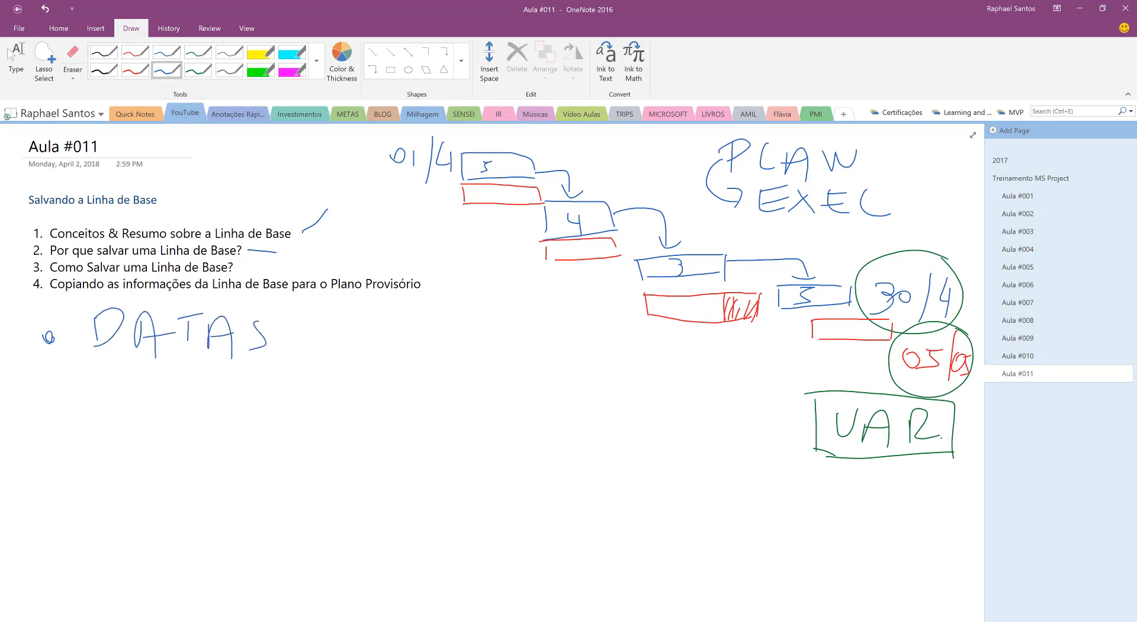
Add (INÍCIO / TÉRMINO) by hand after the word DATAS
{"action": "mouse_move", "coordinate": [308, 310]}
{"action": "left_mouse_down"}
{"action": "mouse_move", "coordinate": [308, 365]}
{"action": "mouse_move", "coordinate": [319, 342]}
{"action": "left_mouse_up"}
{"action": "mouse_move", "coordinate": [336, 353]}
{"action": "left_mouse_down"}
{"action": "mouse_move", "coordinate": [335, 327]}
{"action": "mouse_move", "coordinate": [362, 325]}
{"action": "left_mouse_up"}
{"action": "mouse_move", "coordinate": [380, 325]}
{"action": "left_mouse_down"}
{"action": "mouse_move", "coordinate": [380, 343]}
{"action": "mouse_move", "coordinate": [399, 305]}
{"action": "left_mouse_up"}
{"action": "mouse_move", "coordinate": [414, 314]}
{"action": "left_mouse_down"}
{"action": "mouse_move", "coordinate": [414, 352]}
{"action": "mouse_move", "coordinate": [432, 355]}
{"action": "mouse_move", "coordinate": [459, 327]}
{"action": "mouse_move", "coordinate": [475, 401]}
{"action": "left_mouse_up"}
{"action": "left_click", "coordinate": [435, 310]}
{"action": "left_click_drag", "start_coordinate": [507, 321], "coordinate": [532, 320]}
{"action": "left_click_drag", "start_coordinate": [512, 321], "coordinate": [513, 348]}
{"action": "mouse_move", "coordinate": [534, 333]}
{"action": "left_mouse_down"}
{"action": "mouse_move", "coordinate": [559, 350]}
{"action": "mouse_move", "coordinate": [562, 330]}
{"action": "mouse_move", "coordinate": [586, 352]}
{"action": "left_mouse_up"}
{"action": "mouse_move", "coordinate": [589, 353]}
{"action": "left_mouse_down"}
{"action": "mouse_move", "coordinate": [604, 332]}
{"action": "mouse_move", "coordinate": [606, 358]}
{"action": "left_mouse_up"}
{"action": "left_click", "coordinate": [629, 351]}
{"action": "mouse_move", "coordinate": [620, 344]}
{"action": "left_mouse_down"}
{"action": "mouse_move", "coordinate": [621, 355]}
{"action": "mouse_move", "coordinate": [645, 358]}
{"action": "left_mouse_up"}
{"action": "left_click_drag", "start_coordinate": [651, 343], "coordinate": [671, 389]}
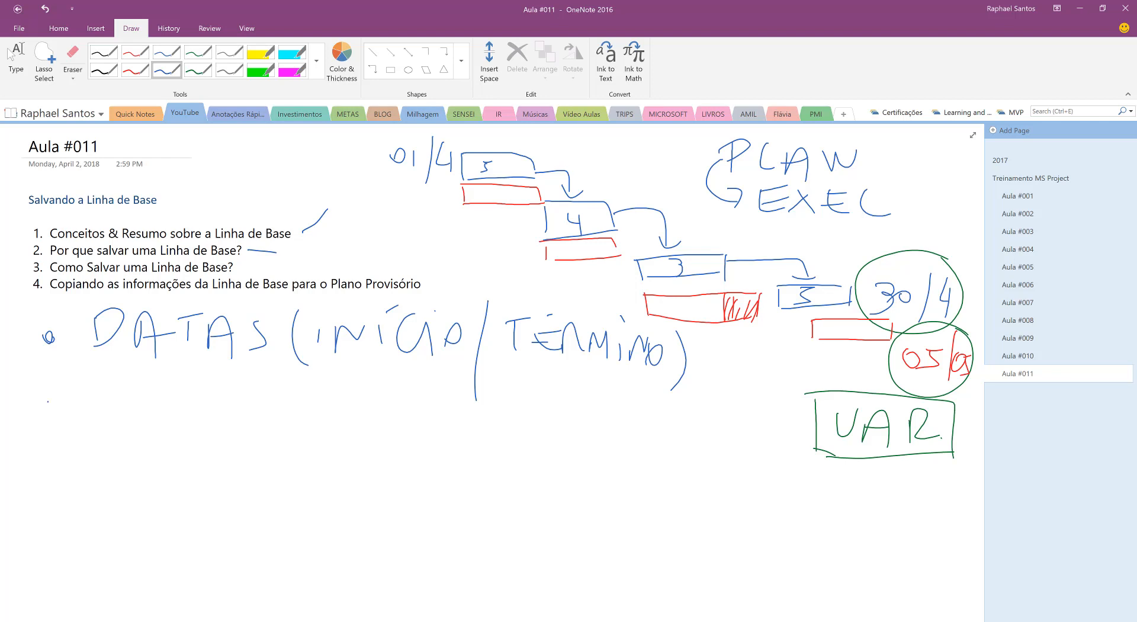
Handwrite a second bullet reading DURAÇÃO below DATAS
{"action": "left_click_drag", "start_coordinate": [49, 400], "coordinate": [52, 412]}
{"action": "left_click_drag", "start_coordinate": [102, 382], "coordinate": [105, 421]}
{"action": "mouse_move", "coordinate": [135, 388]}
{"action": "left_mouse_down"}
{"action": "mouse_move", "coordinate": [138, 405]}
{"action": "mouse_move", "coordinate": [152, 388]}
{"action": "left_mouse_up"}
{"action": "left_click_drag", "start_coordinate": [161, 385], "coordinate": [163, 417]}
{"action": "mouse_move", "coordinate": [162, 395]}
{"action": "left_mouse_down"}
{"action": "mouse_move", "coordinate": [177, 382]}
{"action": "mouse_move", "coordinate": [195, 412]}
{"action": "left_mouse_up"}
{"action": "mouse_move", "coordinate": [205, 417]}
{"action": "left_mouse_down"}
{"action": "mouse_move", "coordinate": [214, 384]}
{"action": "mouse_move", "coordinate": [235, 421]}
{"action": "left_mouse_up"}
{"action": "mouse_move", "coordinate": [208, 402]}
{"action": "left_mouse_down"}
{"action": "mouse_move", "coordinate": [231, 396]}
{"action": "mouse_move", "coordinate": [266, 414]}
{"action": "left_mouse_up"}
{"action": "mouse_move", "coordinate": [273, 393]}
{"action": "left_mouse_down"}
{"action": "mouse_move", "coordinate": [287, 416]}
{"action": "mouse_move", "coordinate": [323, 428]}
{"action": "left_mouse_up"}
{"action": "mouse_move", "coordinate": [301, 402]}
{"action": "left_mouse_down"}
{"action": "mouse_move", "coordinate": [347, 384]}
{"action": "mouse_move", "coordinate": [339, 362]}
{"action": "left_mouse_up"}
{"action": "left_click_drag", "start_coordinate": [268, 409], "coordinate": [243, 436]}
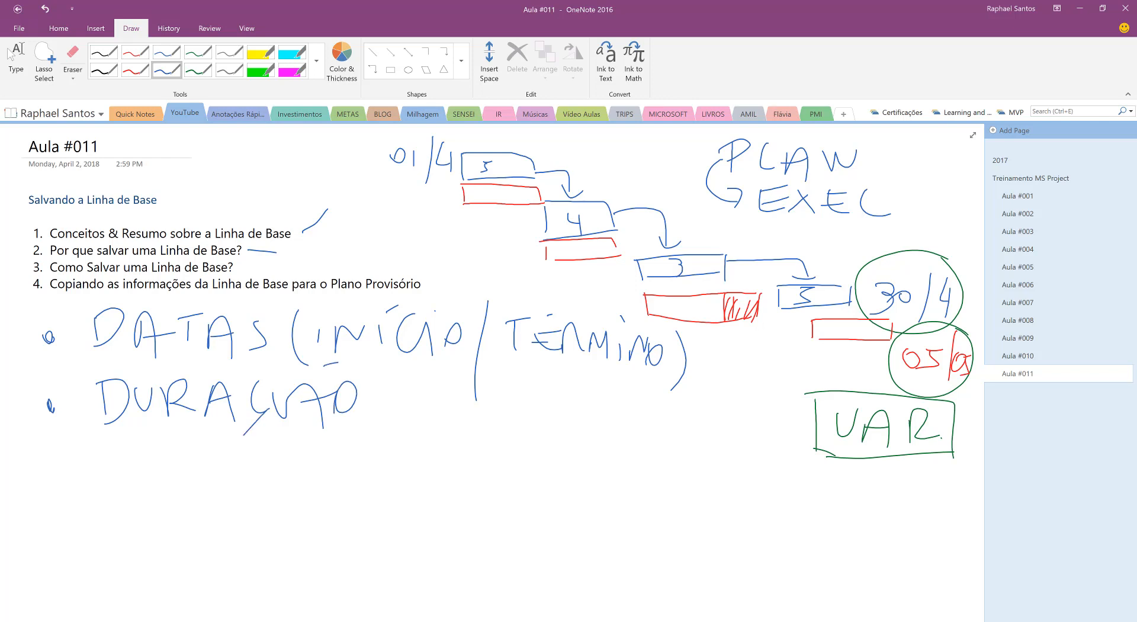
Handwrite a third bullet reading CUSTO below DURAÇÃO
{"action": "mouse_move", "coordinate": [128, 442]}
{"action": "left_mouse_down"}
{"action": "mouse_move", "coordinate": [125, 478]}
{"action": "mouse_move", "coordinate": [167, 446]}
{"action": "mouse_move", "coordinate": [172, 481]}
{"action": "left_mouse_up"}
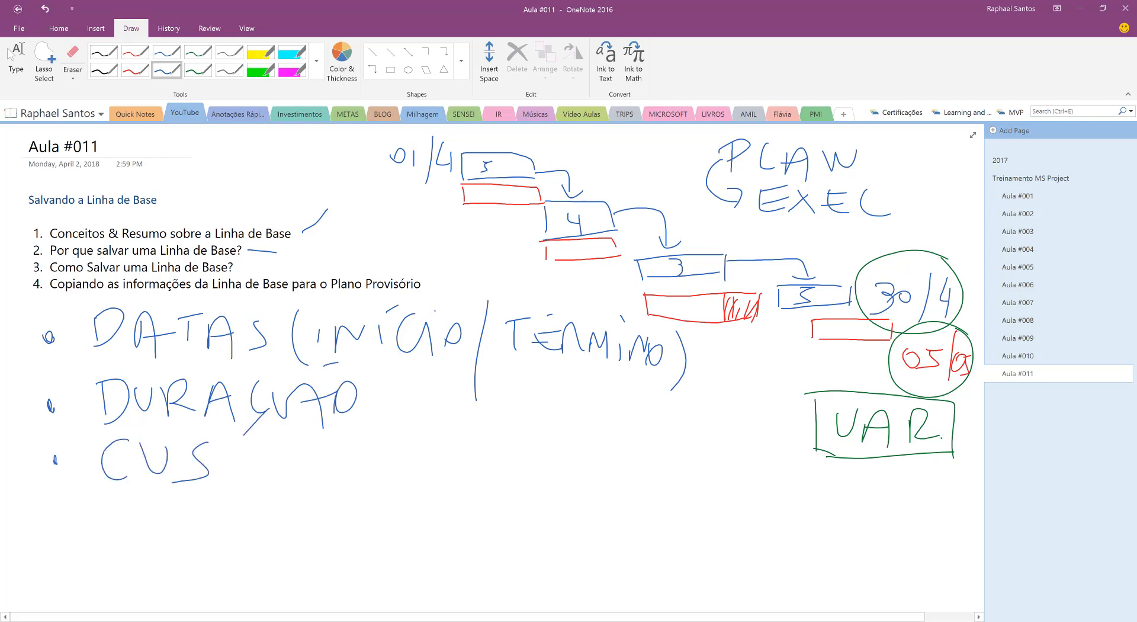
{"action": "left_click_drag", "start_coordinate": [220, 449], "coordinate": [256, 444]}
{"action": "mouse_move", "coordinate": [237, 446]}
{"action": "left_mouse_down"}
{"action": "mouse_move", "coordinate": [234, 483]}
{"action": "mouse_move", "coordinate": [281, 454]}
{"action": "left_mouse_up"}
Handwrite a fourth bullet reading TRABALHO below CUSTO
{"action": "left_click_drag", "start_coordinate": [111, 508], "coordinate": [140, 506]}
{"action": "left_click_drag", "start_coordinate": [130, 504], "coordinate": [130, 542]}
{"action": "mouse_move", "coordinate": [169, 506]}
{"action": "left_mouse_down"}
{"action": "mouse_move", "coordinate": [168, 545]}
{"action": "mouse_move", "coordinate": [227, 542]}
{"action": "mouse_move", "coordinate": [227, 524]}
{"action": "left_mouse_up"}
{"action": "left_click_drag", "start_coordinate": [247, 512], "coordinate": [255, 542]}
{"action": "mouse_move", "coordinate": [282, 543]}
{"action": "left_mouse_down"}
{"action": "mouse_move", "coordinate": [295, 507]}
{"action": "mouse_move", "coordinate": [308, 544]}
{"action": "left_mouse_up"}
{"action": "left_click_drag", "start_coordinate": [286, 523], "coordinate": [311, 517]}
{"action": "mouse_move", "coordinate": [322, 502]}
{"action": "left_mouse_down"}
{"action": "mouse_move", "coordinate": [327, 545]}
{"action": "mouse_move", "coordinate": [342, 538]}
{"action": "left_mouse_up"}
{"action": "mouse_move", "coordinate": [344, 513]}
{"action": "left_mouse_down"}
{"action": "mouse_move", "coordinate": [344, 546]}
{"action": "mouse_move", "coordinate": [363, 523]}
{"action": "left_mouse_up"}
{"action": "mouse_move", "coordinate": [363, 501]}
{"action": "left_mouse_down"}
{"action": "mouse_move", "coordinate": [359, 545]}
{"action": "mouse_move", "coordinate": [378, 523]}
{"action": "left_mouse_up"}
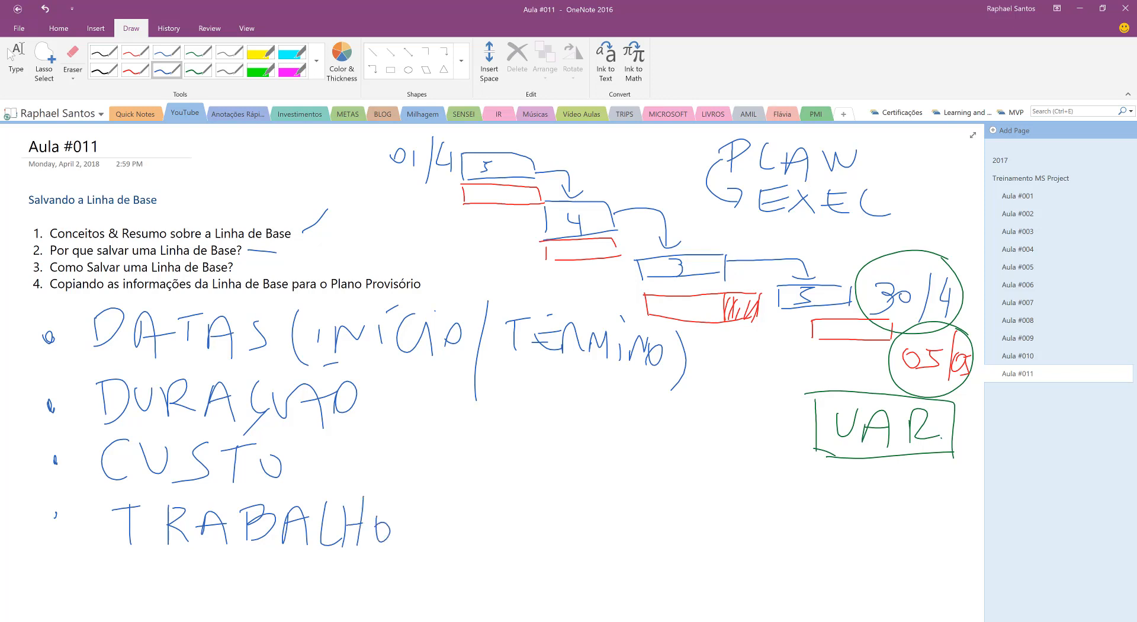
Add (ESFORÇO) by hand after the word TRABALHO
{"action": "mouse_move", "coordinate": [425, 491]}
{"action": "left_mouse_down"}
{"action": "mouse_move", "coordinate": [417, 556]}
{"action": "mouse_move", "coordinate": [461, 544]}
{"action": "left_mouse_up"}
{"action": "left_click_drag", "start_coordinate": [436, 534], "coordinate": [459, 524]}
{"action": "mouse_move", "coordinate": [488, 519]}
{"action": "left_mouse_down"}
{"action": "mouse_move", "coordinate": [466, 546]}
{"action": "mouse_move", "coordinate": [521, 513]}
{"action": "left_mouse_up"}
{"action": "mouse_move", "coordinate": [505, 521]}
{"action": "left_mouse_down"}
{"action": "mouse_move", "coordinate": [507, 550]}
{"action": "mouse_move", "coordinate": [516, 536]}
{"action": "left_mouse_up"}
{"action": "mouse_move", "coordinate": [532, 521]}
{"action": "left_mouse_down"}
{"action": "mouse_move", "coordinate": [519, 536]}
{"action": "mouse_move", "coordinate": [541, 542]}
{"action": "left_mouse_up"}
{"action": "left_click_drag", "start_coordinate": [548, 550], "coordinate": [568, 549]}
{"action": "mouse_move", "coordinate": [604, 501]}
{"action": "left_mouse_down"}
{"action": "mouse_move", "coordinate": [586, 548]}
{"action": "mouse_move", "coordinate": [610, 516]}
{"action": "left_mouse_up"}
{"action": "left_click_drag", "start_coordinate": [594, 536], "coordinate": [577, 560]}
{"action": "left_click_drag", "start_coordinate": [631, 493], "coordinate": [626, 556]}
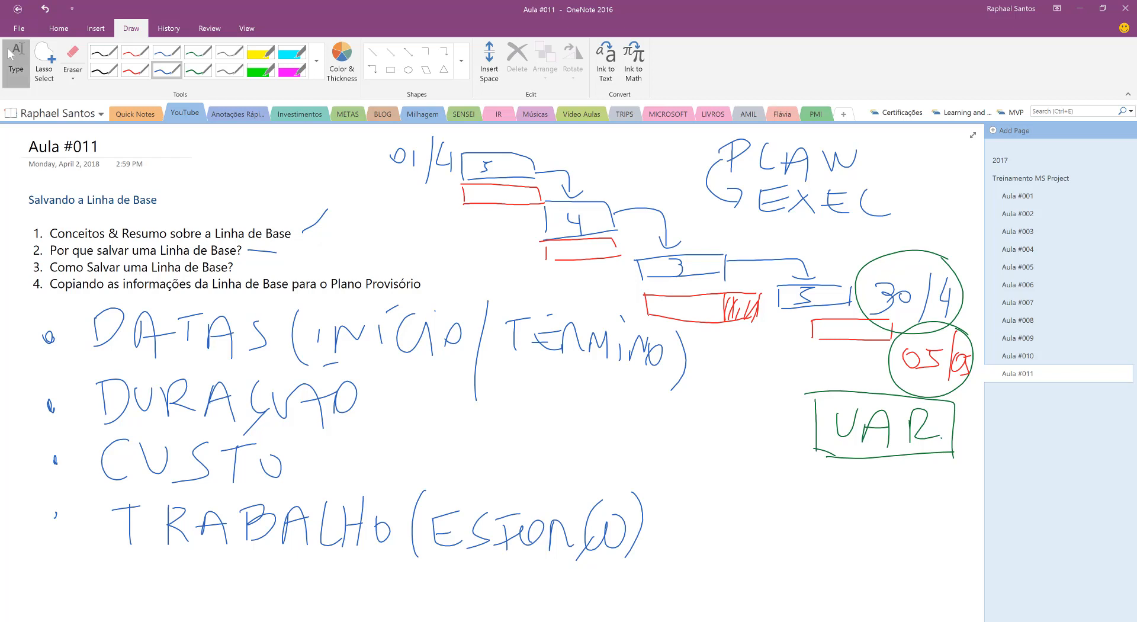
Handwrite INICIAÇÃO in blue as the first row label in the empty area below the bullets
{"action": "left_click", "coordinate": [16, 60]}
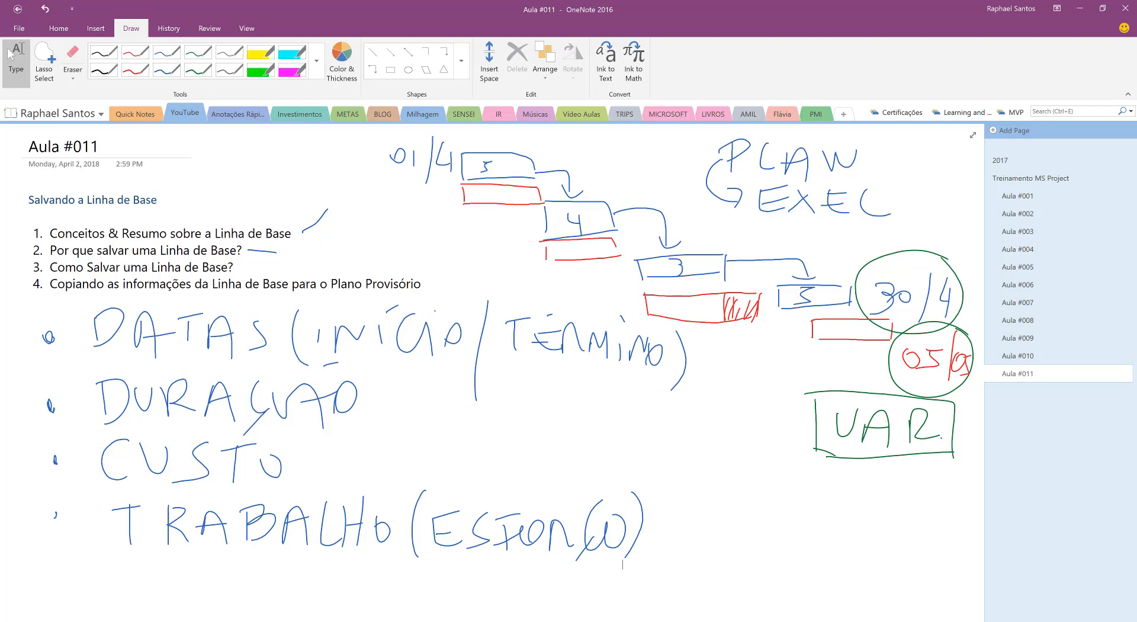
{"action": "scroll", "coordinate": [623, 564], "scroll_direction": "down", "scroll_amount": 6}
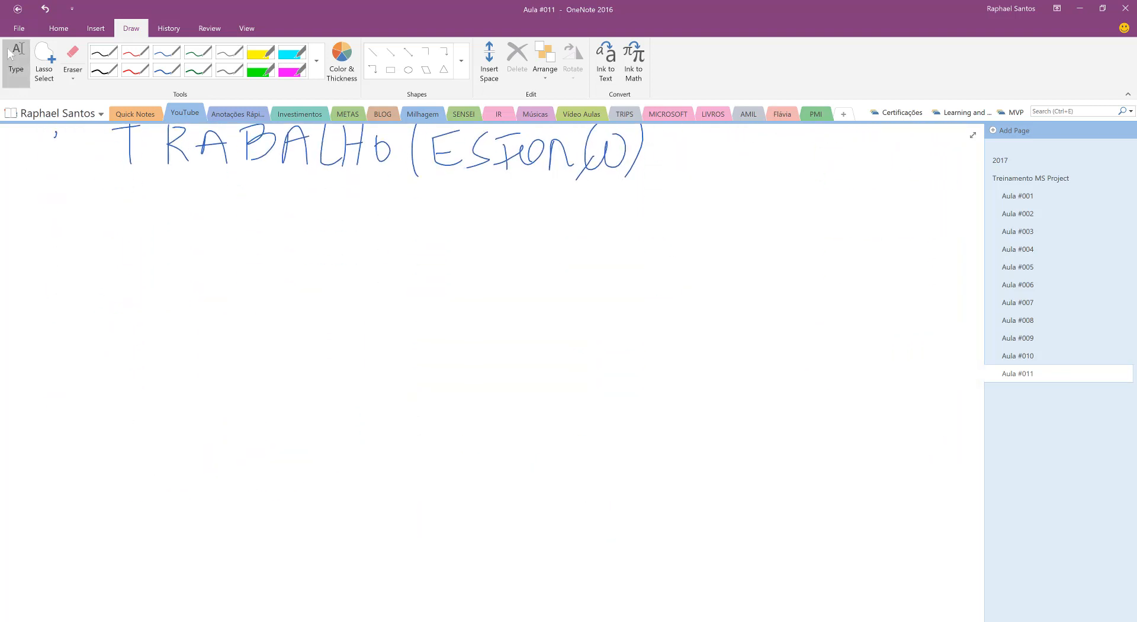
{"action": "left_click", "coordinate": [166, 71]}
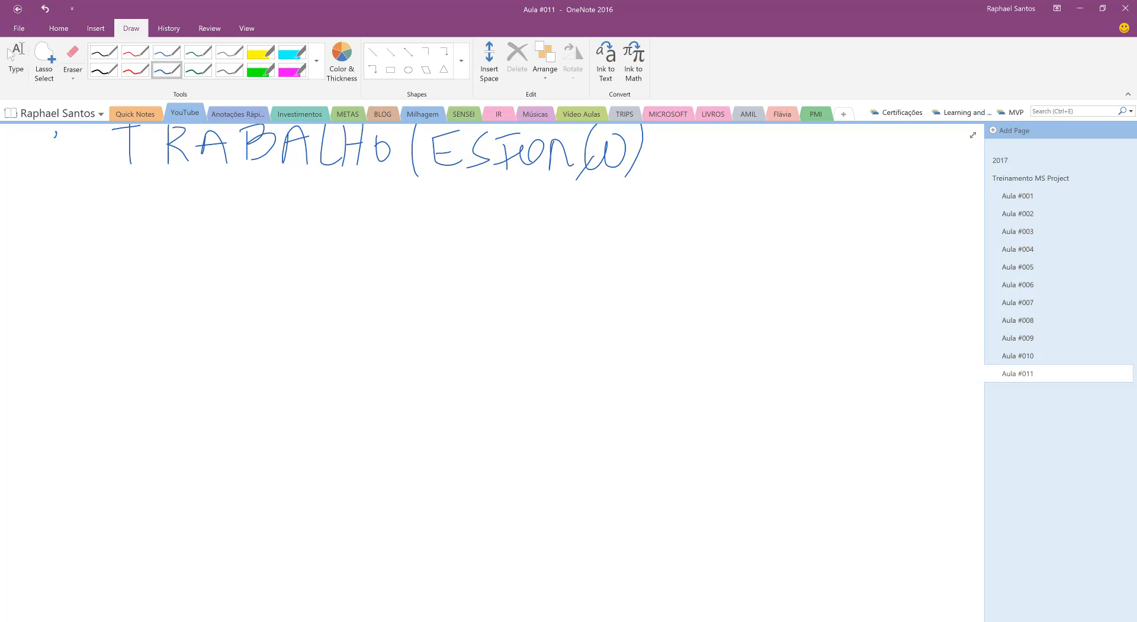
{"action": "left_click_drag", "start_coordinate": [174, 276], "coordinate": [174, 286]}
{"action": "mouse_move", "coordinate": [53, 271]}
{"action": "left_mouse_down"}
{"action": "mouse_move", "coordinate": [55, 305]}
{"action": "mouse_move", "coordinate": [73, 315]}
{"action": "mouse_move", "coordinate": [95, 281]}
{"action": "left_mouse_up"}
{"action": "left_click_drag", "start_coordinate": [108, 283], "coordinate": [114, 312]}
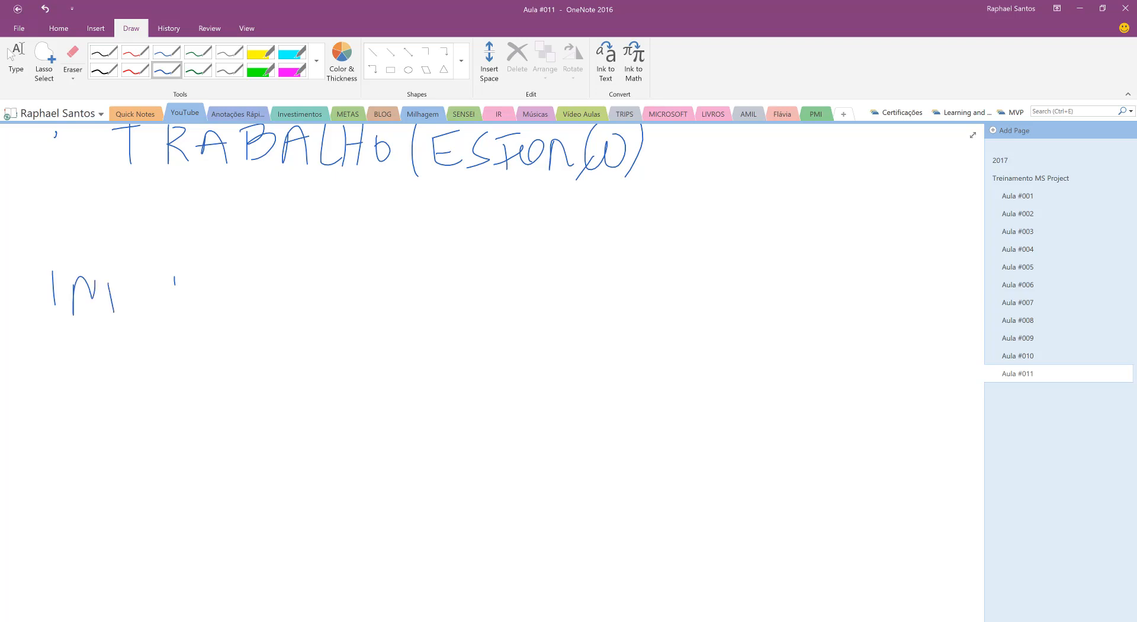
{"action": "left_click", "coordinate": [113, 270]}
{"action": "mouse_move", "coordinate": [141, 276]}
{"action": "left_mouse_down"}
{"action": "mouse_move", "coordinate": [144, 312]}
{"action": "mouse_move", "coordinate": [197, 319]}
{"action": "left_mouse_up"}
{"action": "mouse_move", "coordinate": [177, 295]}
{"action": "left_mouse_down"}
{"action": "mouse_move", "coordinate": [206, 290]}
{"action": "mouse_move", "coordinate": [220, 318]}
{"action": "left_mouse_up"}
{"action": "mouse_move", "coordinate": [235, 287]}
{"action": "left_mouse_down"}
{"action": "mouse_move", "coordinate": [230, 320]}
{"action": "mouse_move", "coordinate": [257, 327]}
{"action": "left_mouse_up"}
{"action": "mouse_move", "coordinate": [232, 305]}
{"action": "left_mouse_down"}
{"action": "mouse_move", "coordinate": [263, 296]}
{"action": "mouse_move", "coordinate": [264, 283]}
{"action": "left_mouse_up"}
{"action": "left_click_drag", "start_coordinate": [250, 278], "coordinate": [267, 271]}
{"action": "left_click_drag", "start_coordinate": [222, 310], "coordinate": [216, 323]}
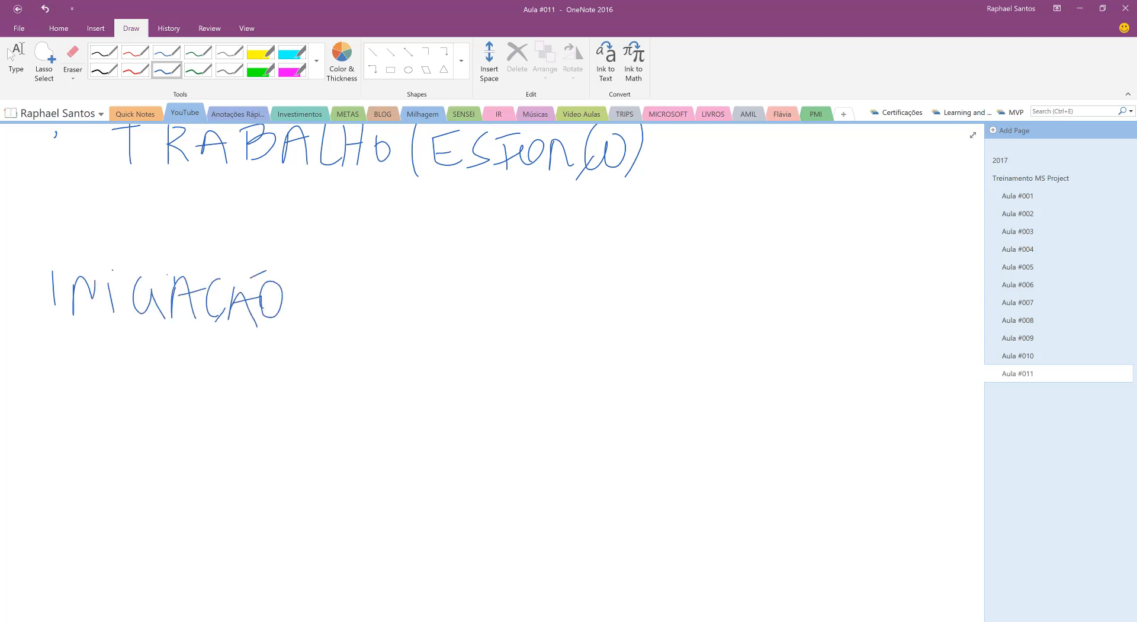
Handwrite PLANEJAMENTO as the second row label below INICIAÇÃO
{"action": "left_click_drag", "start_coordinate": [56, 359], "coordinate": [57, 398]}
{"action": "mouse_move", "coordinate": [43, 370]}
{"action": "left_mouse_down"}
{"action": "mouse_move", "coordinate": [77, 338]}
{"action": "mouse_move", "coordinate": [59, 376]}
{"action": "left_mouse_up"}
{"action": "mouse_move", "coordinate": [89, 351]}
{"action": "left_mouse_down"}
{"action": "mouse_move", "coordinate": [128, 409]}
{"action": "mouse_move", "coordinate": [117, 388]}
{"action": "left_mouse_up"}
{"action": "left_click_drag", "start_coordinate": [141, 397], "coordinate": [192, 396]}
{"action": "left_click_drag", "start_coordinate": [174, 378], "coordinate": [195, 366]}
{"action": "mouse_move", "coordinate": [203, 369]}
{"action": "left_mouse_down"}
{"action": "mouse_move", "coordinate": [225, 365]}
{"action": "mouse_move", "coordinate": [183, 415]}
{"action": "mouse_move", "coordinate": [229, 401]}
{"action": "left_mouse_up"}
{"action": "mouse_move", "coordinate": [235, 379]}
{"action": "left_mouse_down"}
{"action": "mouse_move", "coordinate": [255, 409]}
{"action": "mouse_move", "coordinate": [255, 380]}
{"action": "left_mouse_up"}
{"action": "mouse_move", "coordinate": [267, 405]}
{"action": "left_mouse_down"}
{"action": "mouse_move", "coordinate": [280, 391]}
{"action": "mouse_move", "coordinate": [289, 406]}
{"action": "left_mouse_up"}
{"action": "mouse_move", "coordinate": [311, 371]}
{"action": "left_mouse_down"}
{"action": "mouse_move", "coordinate": [311, 408]}
{"action": "mouse_move", "coordinate": [316, 390]}
{"action": "left_mouse_up"}
{"action": "mouse_move", "coordinate": [328, 406]}
{"action": "left_mouse_down"}
{"action": "mouse_move", "coordinate": [329, 379]}
{"action": "mouse_move", "coordinate": [344, 367]}
{"action": "left_mouse_up"}
{"action": "mouse_move", "coordinate": [350, 384]}
{"action": "left_mouse_down"}
{"action": "mouse_move", "coordinate": [375, 377]}
{"action": "mouse_move", "coordinate": [368, 412]}
{"action": "left_mouse_up"}
{"action": "mouse_move", "coordinate": [380, 399]}
{"action": "left_mouse_down"}
{"action": "mouse_move", "coordinate": [397, 401]}
{"action": "mouse_move", "coordinate": [382, 392]}
{"action": "left_mouse_up"}
Draw a vertical divider and fill in a CLB column with 1.500 for INICIAÇÃO and 2.200 for PLANEJAMENTO
{"action": "left_click_drag", "start_coordinate": [410, 219], "coordinate": [418, 555]}
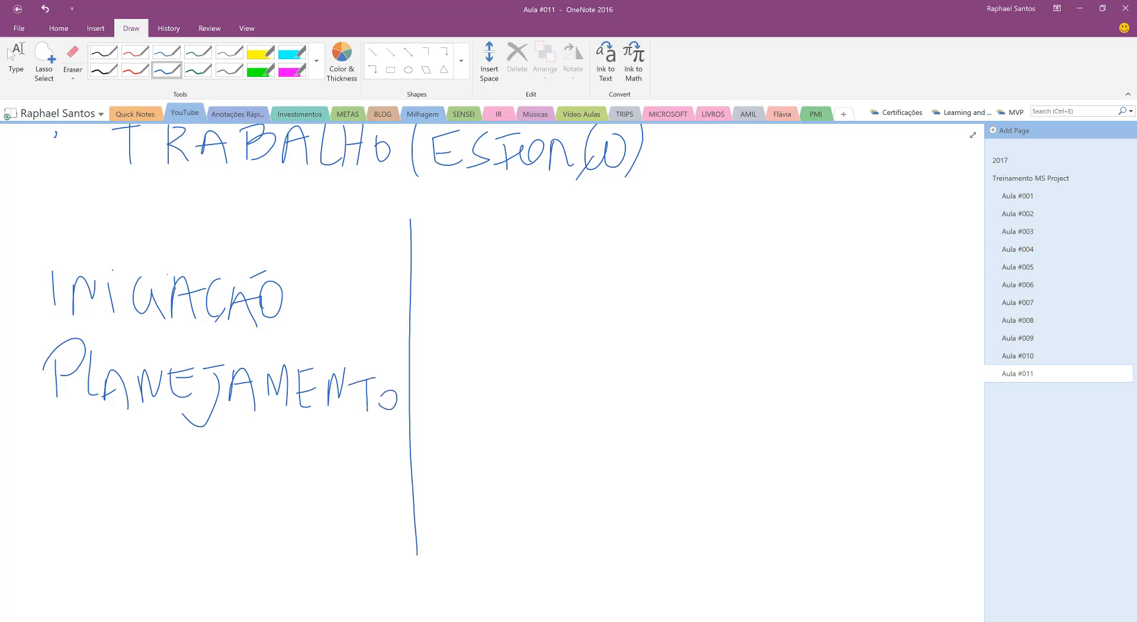
{"action": "mouse_move", "coordinate": [456, 245]}
{"action": "left_mouse_down"}
{"action": "mouse_move", "coordinate": [456, 272]}
{"action": "mouse_move", "coordinate": [522, 287]}
{"action": "left_mouse_up"}
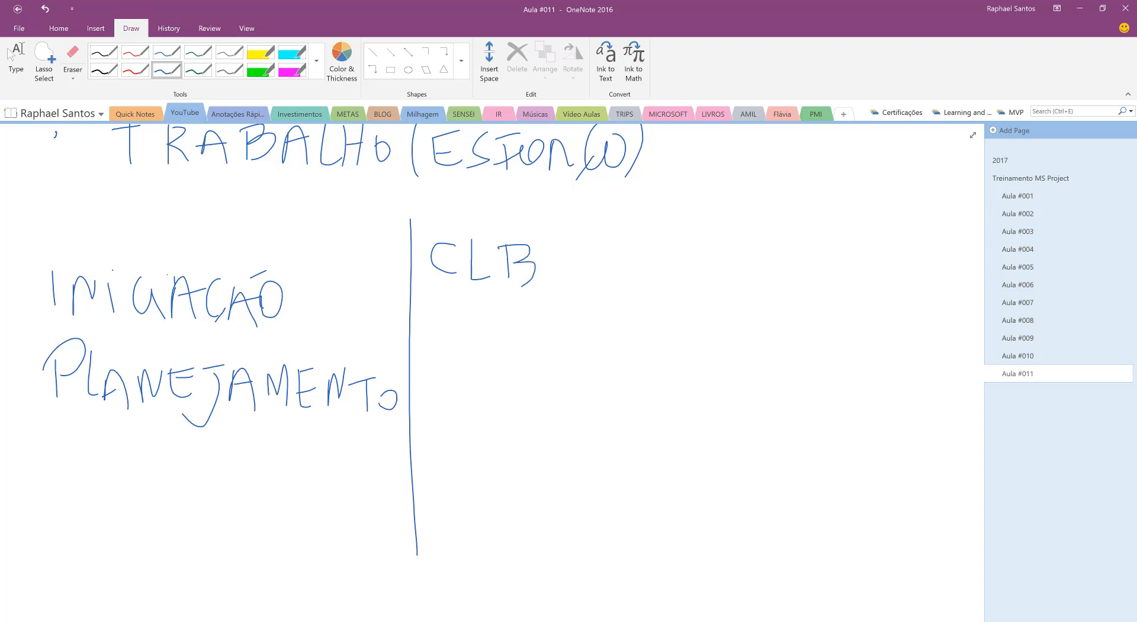
{"action": "left_click_drag", "start_coordinate": [438, 323], "coordinate": [498, 297]}
{"action": "mouse_move", "coordinate": [480, 302]}
{"action": "left_mouse_down"}
{"action": "mouse_move", "coordinate": [471, 327]}
{"action": "mouse_move", "coordinate": [516, 308]}
{"action": "mouse_move", "coordinate": [540, 312]}
{"action": "left_mouse_up"}
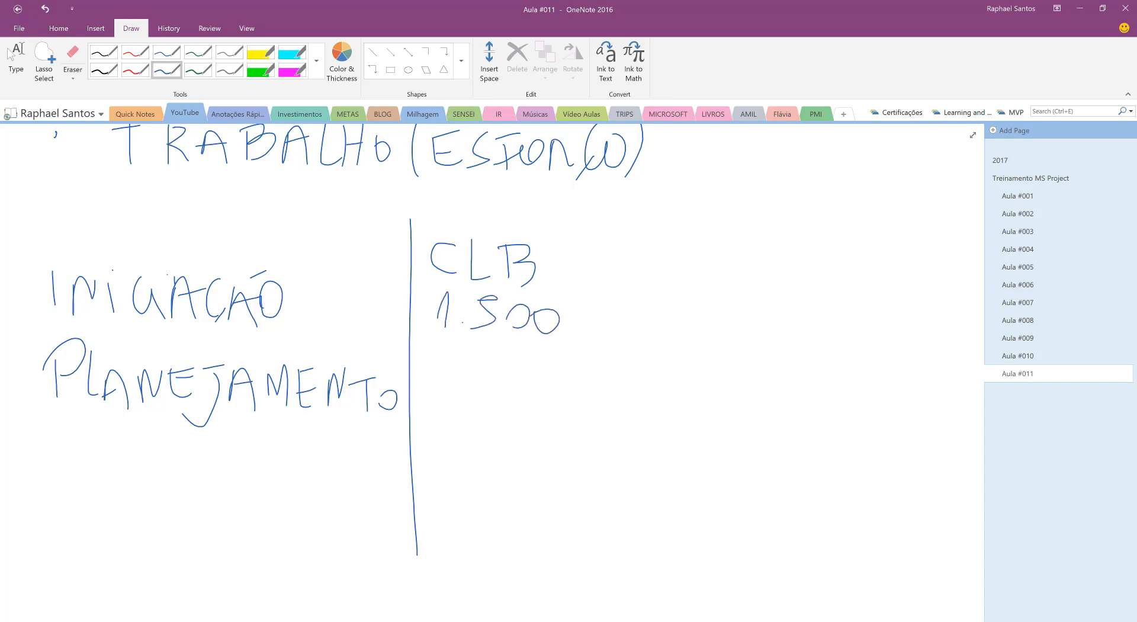
{"action": "mouse_move", "coordinate": [431, 386]}
{"action": "left_mouse_down"}
{"action": "mouse_move", "coordinate": [453, 417]}
{"action": "mouse_move", "coordinate": [503, 416]}
{"action": "left_mouse_up"}
{"action": "left_click", "coordinate": [466, 413]}
{"action": "left_click_drag", "start_coordinate": [527, 389], "coordinate": [550, 395]}
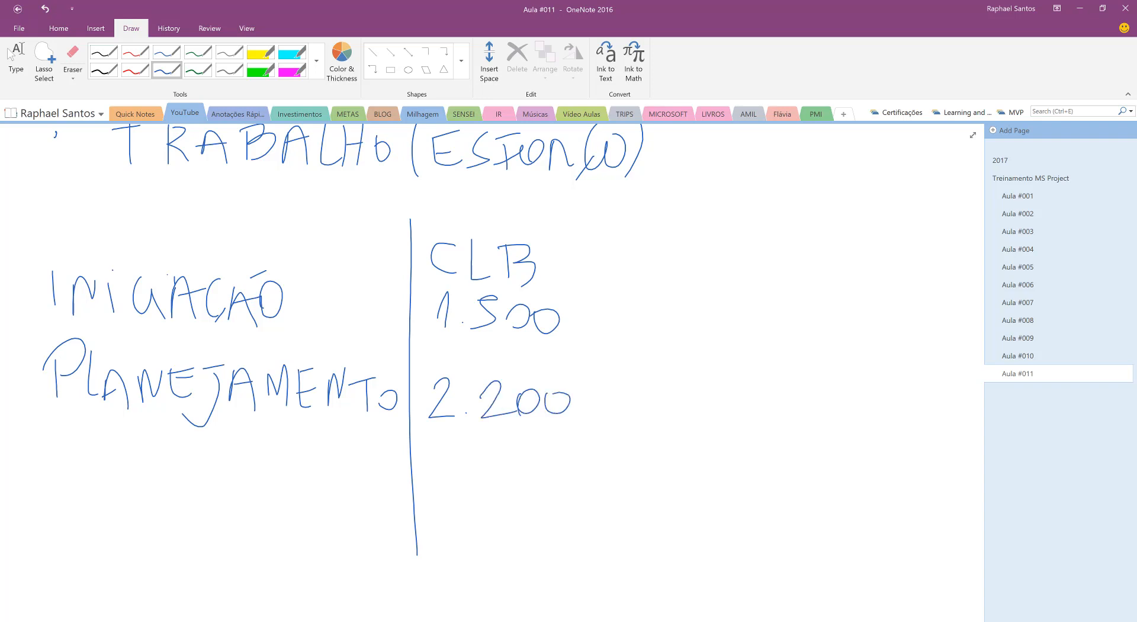
Add a CA column next to CLB, bounded by two vertical lines
{"action": "left_click_drag", "start_coordinate": [590, 226], "coordinate": [587, 579]}
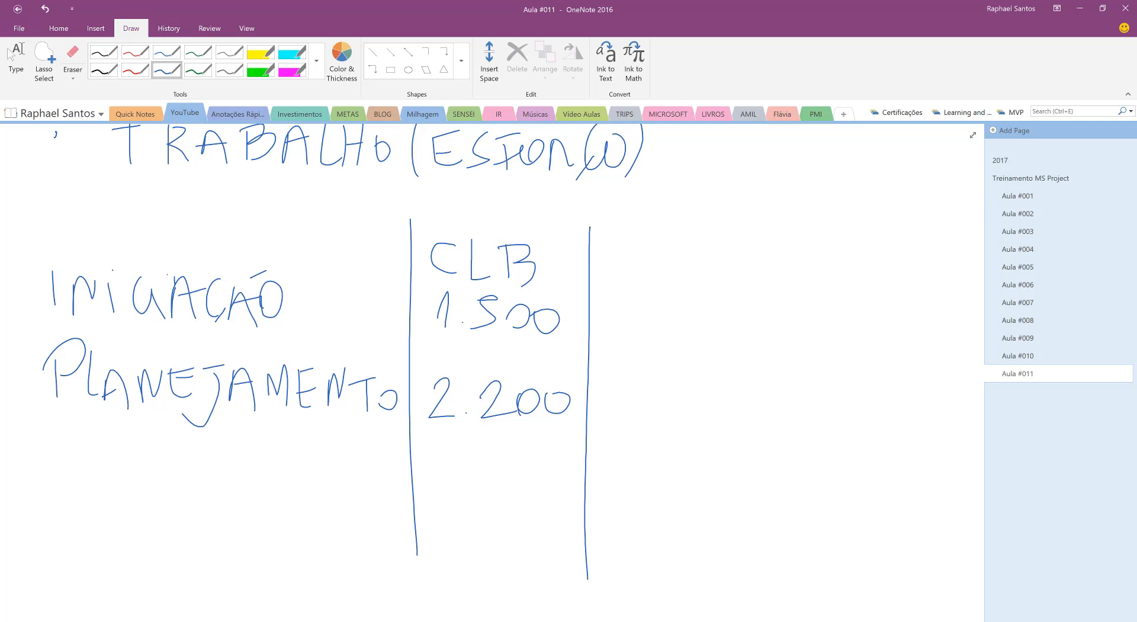
{"action": "left_click_drag", "start_coordinate": [626, 247], "coordinate": [626, 277]}
{"action": "left_click_drag", "start_coordinate": [651, 251], "coordinate": [642, 286]}
{"action": "left_click_drag", "start_coordinate": [651, 250], "coordinate": [668, 289]}
{"action": "left_click_drag", "start_coordinate": [643, 278], "coordinate": [666, 271]}
{"action": "left_click_drag", "start_coordinate": [705, 220], "coordinate": [701, 568]}
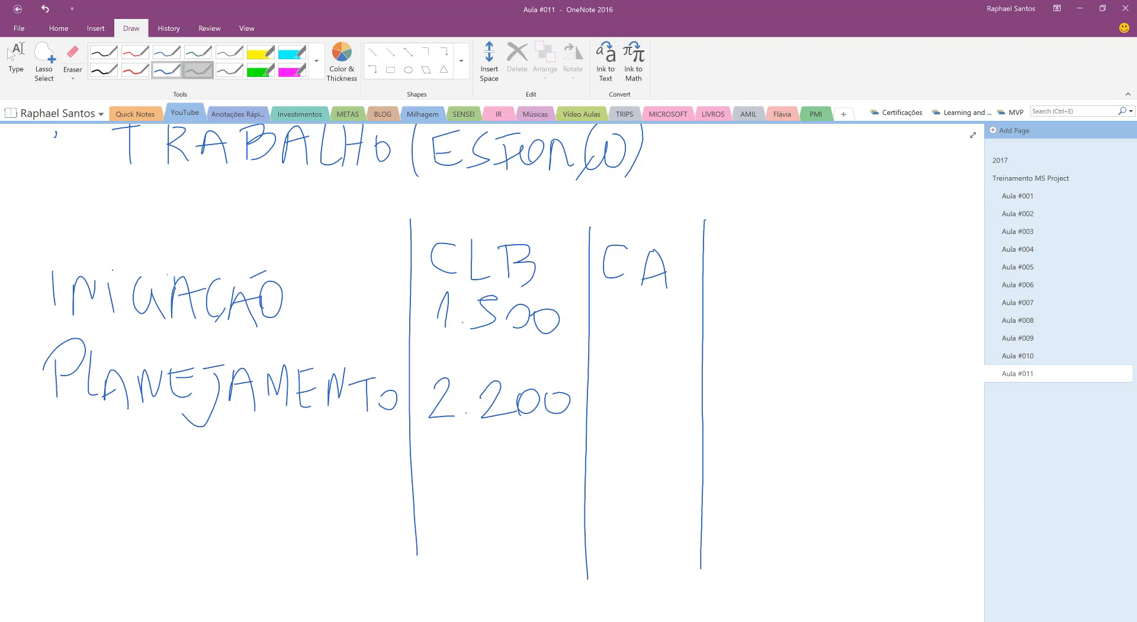
Write 1.800 in green in the CA column for INICIAÇÃO
{"action": "left_click", "coordinate": [198, 70]}
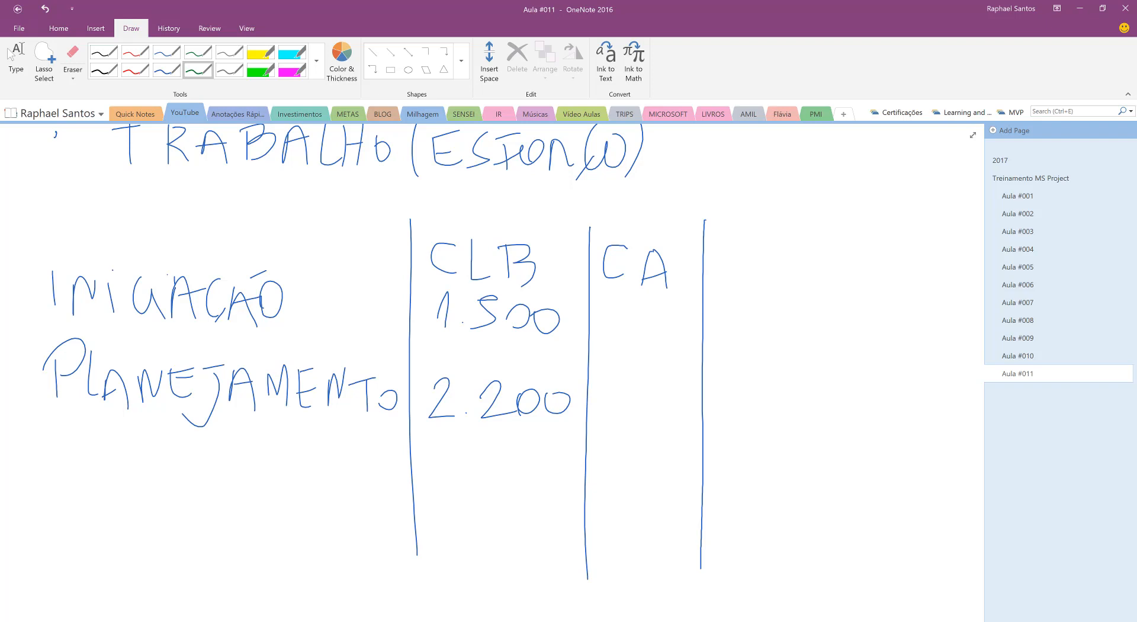
{"action": "left_click_drag", "start_coordinate": [605, 303], "coordinate": [607, 341]}
{"action": "left_click", "coordinate": [626, 327]}
{"action": "mouse_move", "coordinate": [642, 303]}
{"action": "left_mouse_down"}
{"action": "mouse_move", "coordinate": [639, 331]}
{"action": "mouse_move", "coordinate": [665, 305]}
{"action": "mouse_move", "coordinate": [682, 310]}
{"action": "left_mouse_up"}
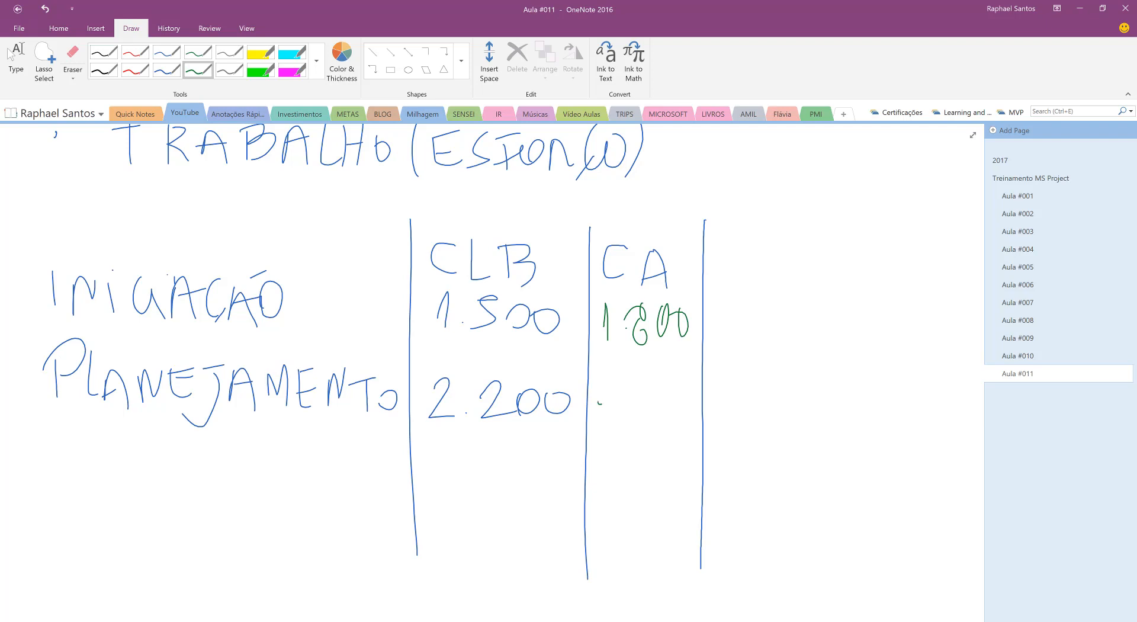
Write 2.300 in green in the CA column for PLANEJAMENTO and add a blue VAR column closed by a vertical line
{"action": "mouse_move", "coordinate": [597, 396]}
{"action": "left_mouse_down"}
{"action": "mouse_move", "coordinate": [635, 429]}
{"action": "mouse_move", "coordinate": [650, 408]}
{"action": "mouse_move", "coordinate": [685, 415]}
{"action": "left_mouse_up"}
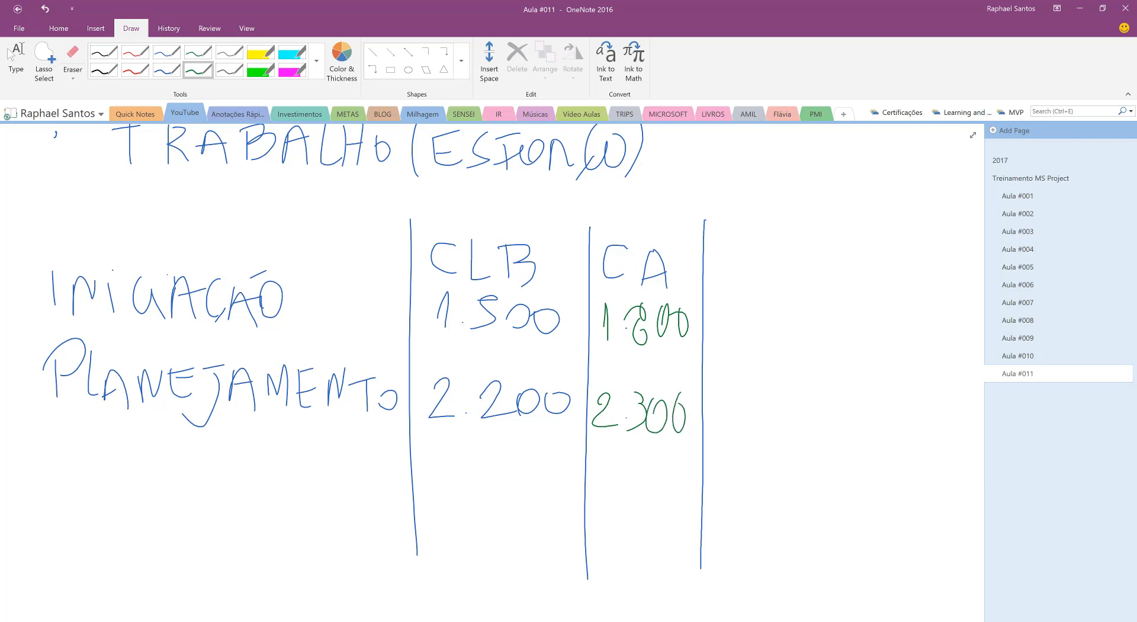
{"action": "left_click", "coordinate": [167, 71]}
{"action": "mouse_move", "coordinate": [721, 253]}
{"action": "left_mouse_down"}
{"action": "mouse_move", "coordinate": [728, 274]}
{"action": "mouse_move", "coordinate": [743, 251]}
{"action": "left_mouse_up"}
{"action": "mouse_move", "coordinate": [748, 283]}
{"action": "left_mouse_down"}
{"action": "mouse_move", "coordinate": [760, 253]}
{"action": "mouse_move", "coordinate": [773, 283]}
{"action": "left_mouse_up"}
{"action": "mouse_move", "coordinate": [747, 274]}
{"action": "left_mouse_down"}
{"action": "mouse_move", "coordinate": [788, 264]}
{"action": "mouse_move", "coordinate": [799, 282]}
{"action": "left_mouse_up"}
{"action": "left_click_drag", "start_coordinate": [798, 256], "coordinate": [821, 282]}
{"action": "left_click_drag", "start_coordinate": [855, 222], "coordinate": [837, 539]}
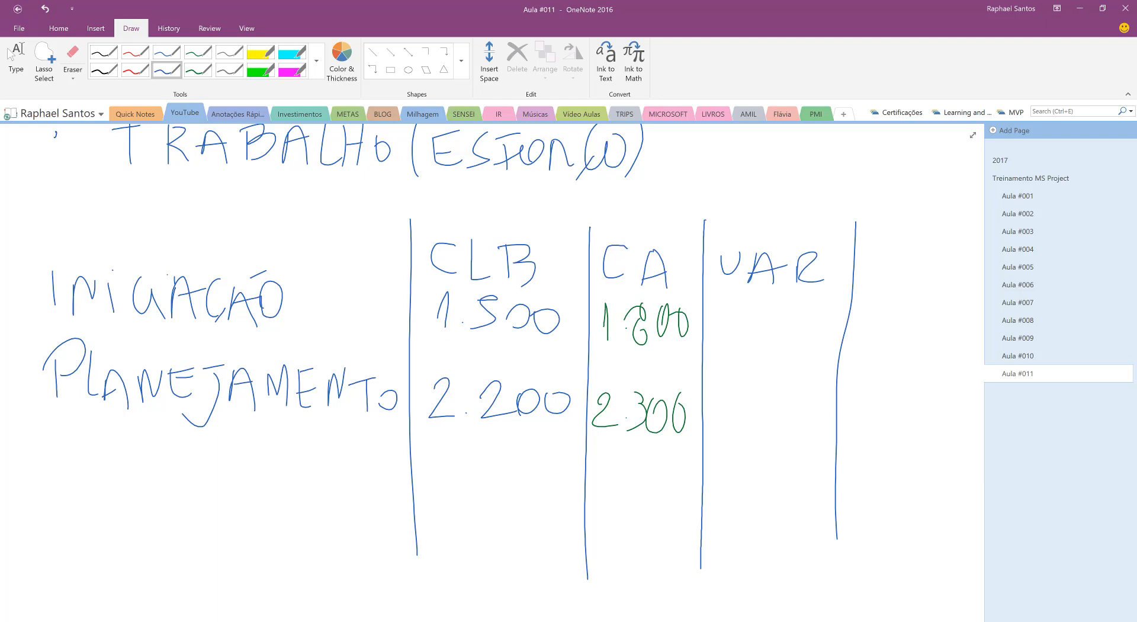
Fill the VAR column in red with 300 for INICIAÇÃO, 100 for PLANEJAMENTO, and a total of 400 below a horizontal rule
{"action": "left_click", "coordinate": [135, 71]}
{"action": "left_click_drag", "start_coordinate": [724, 308], "coordinate": [722, 340]}
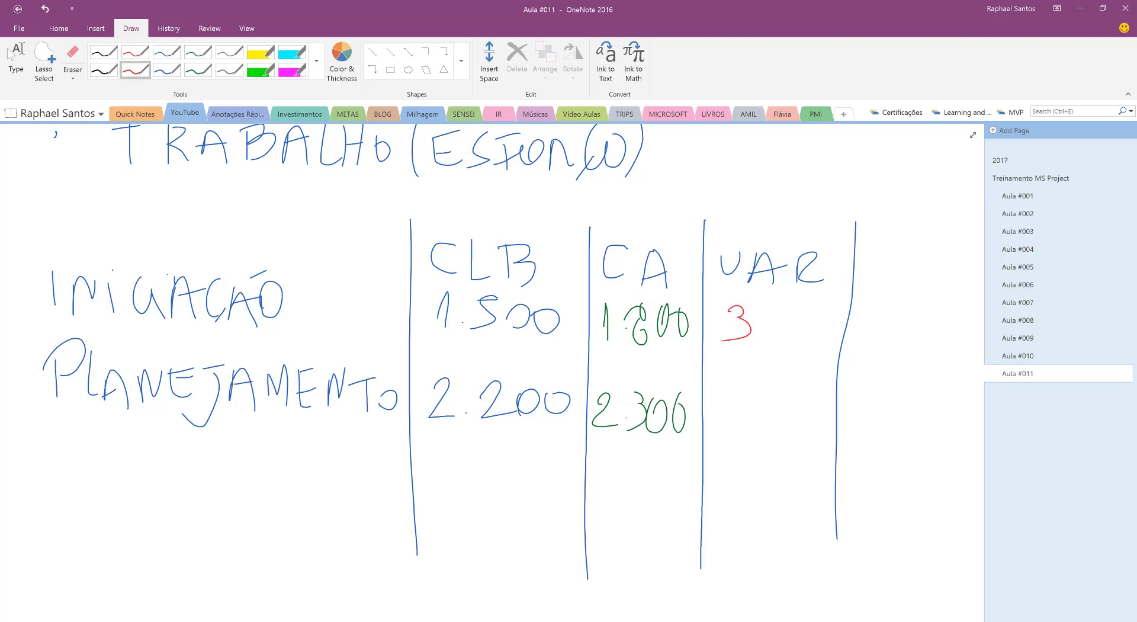
{"action": "mouse_move", "coordinate": [771, 306]}
{"action": "left_mouse_down"}
{"action": "mouse_move", "coordinate": [760, 324]}
{"action": "mouse_move", "coordinate": [800, 308]}
{"action": "left_mouse_up"}
{"action": "mouse_move", "coordinate": [745, 397]}
{"action": "left_mouse_down"}
{"action": "mouse_move", "coordinate": [740, 436]}
{"action": "mouse_move", "coordinate": [756, 434]}
{"action": "left_mouse_up"}
{"action": "mouse_move", "coordinate": [777, 403]}
{"action": "left_mouse_down"}
{"action": "mouse_move", "coordinate": [764, 423]}
{"action": "mouse_move", "coordinate": [778, 403]}
{"action": "mouse_move", "coordinate": [810, 402]}
{"action": "left_mouse_up"}
{"action": "left_click_drag", "start_coordinate": [692, 475], "coordinate": [836, 463]}
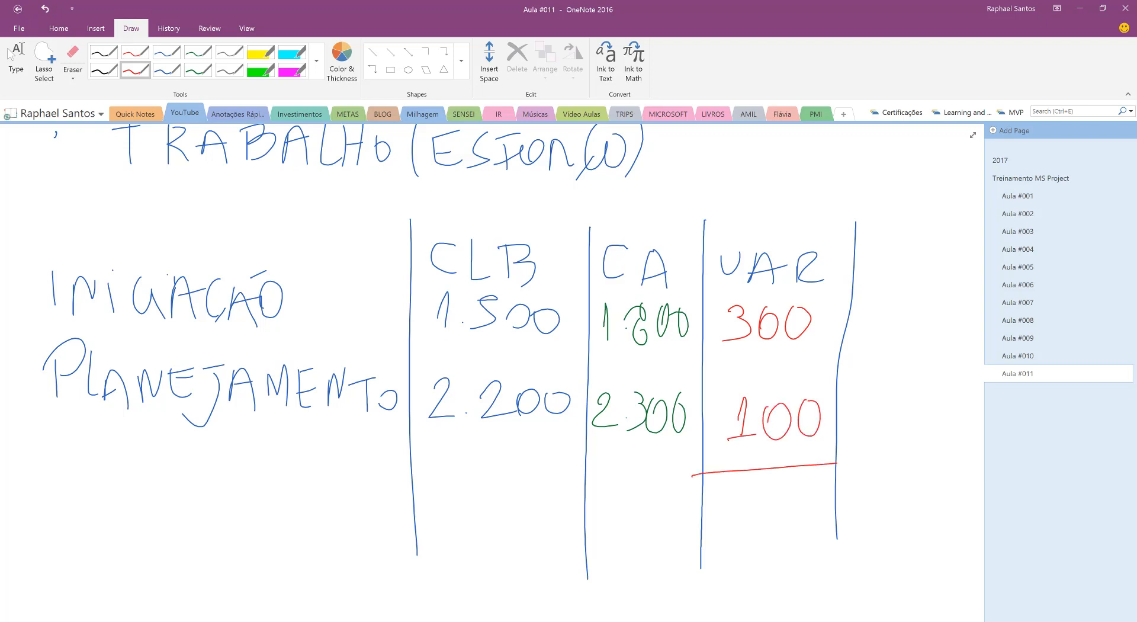
{"action": "left_click_drag", "start_coordinate": [731, 496], "coordinate": [742, 538]}
{"action": "mouse_move", "coordinate": [770, 498]}
{"action": "left_mouse_down"}
{"action": "mouse_move", "coordinate": [761, 521]}
{"action": "mouse_move", "coordinate": [770, 498]}
{"action": "mouse_move", "coordinate": [800, 501]}
{"action": "left_mouse_up"}
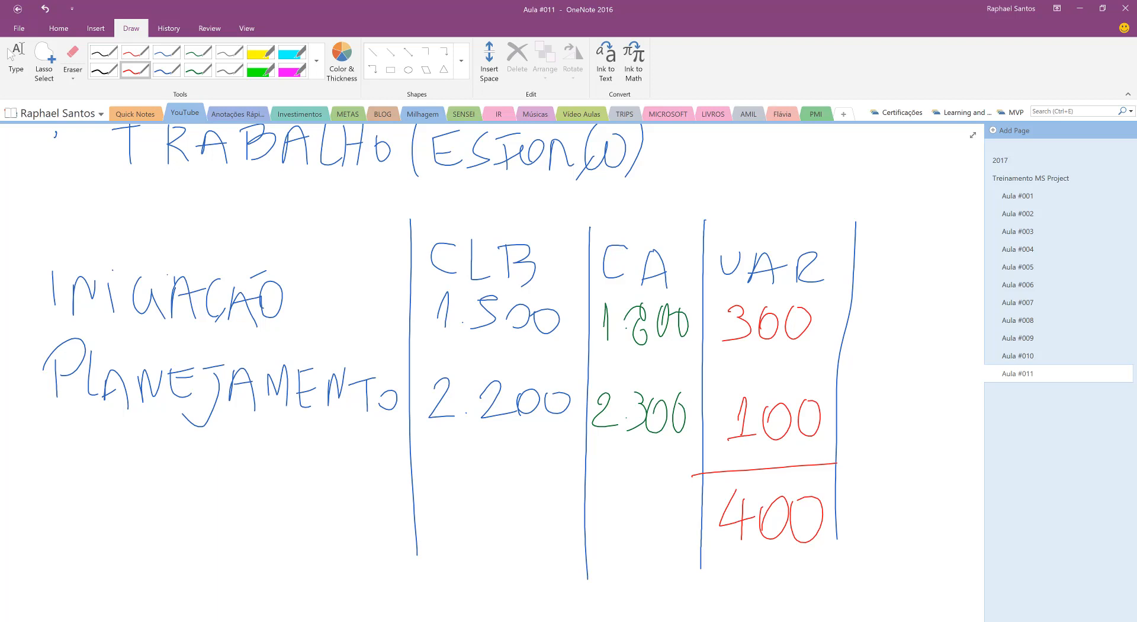
Draw a long blue horizontal line below the cost table and a red zigzag wave crossing it repeatedly
{"action": "left_click", "coordinate": [10, 54]}
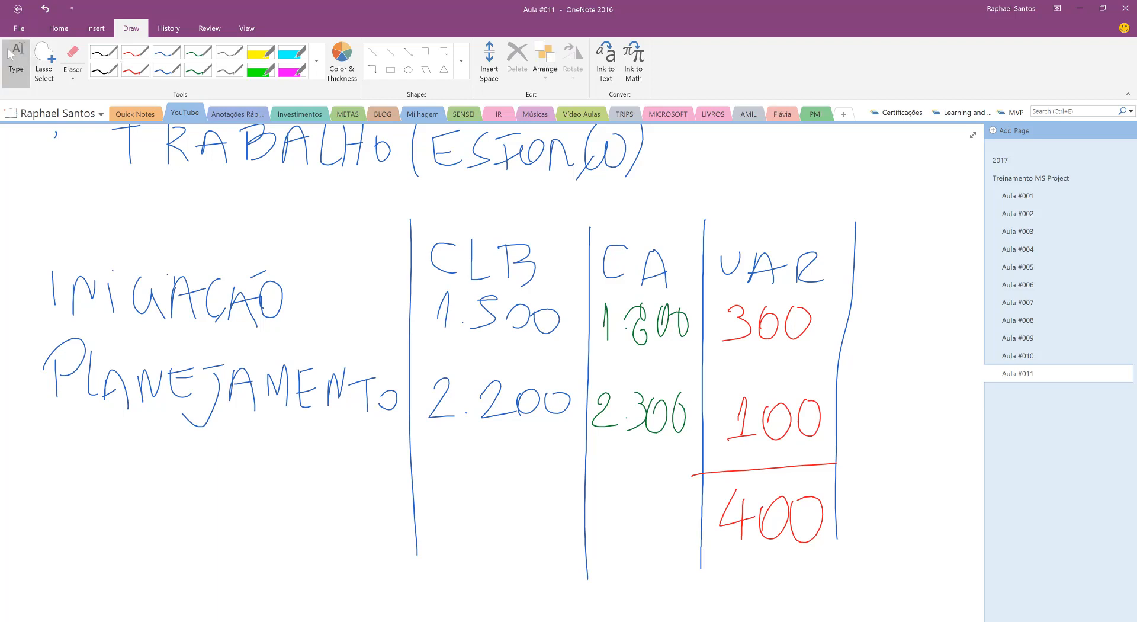
{"action": "scroll", "coordinate": [492, 367], "scroll_direction": "up", "scroll_amount": 5}
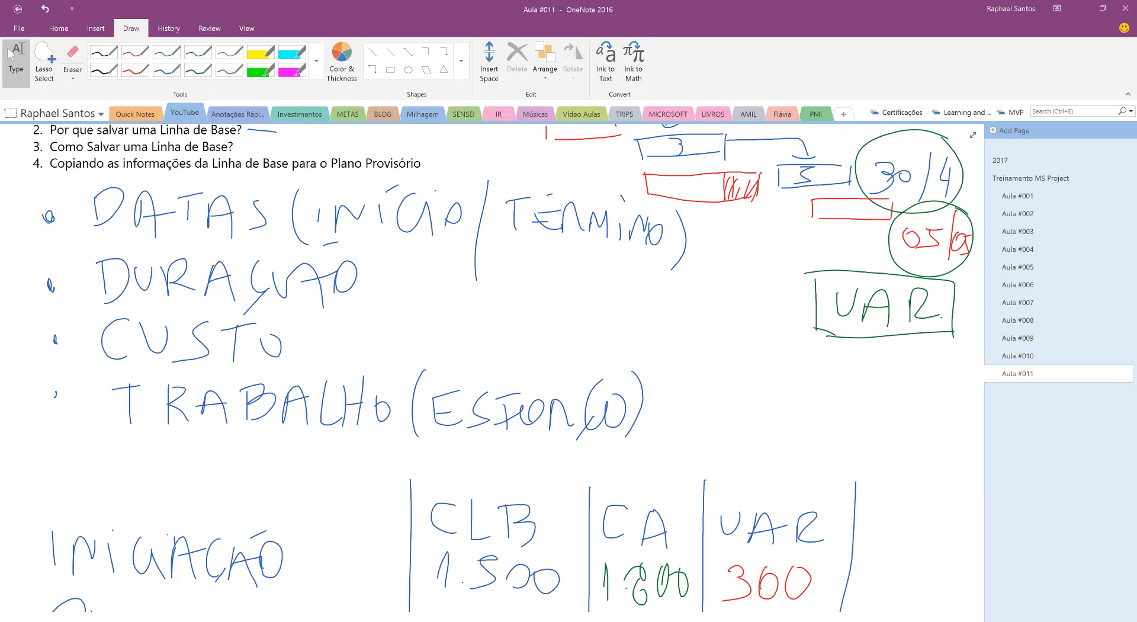
{"action": "scroll", "coordinate": [492, 367], "scroll_direction": "down", "scroll_amount": 4}
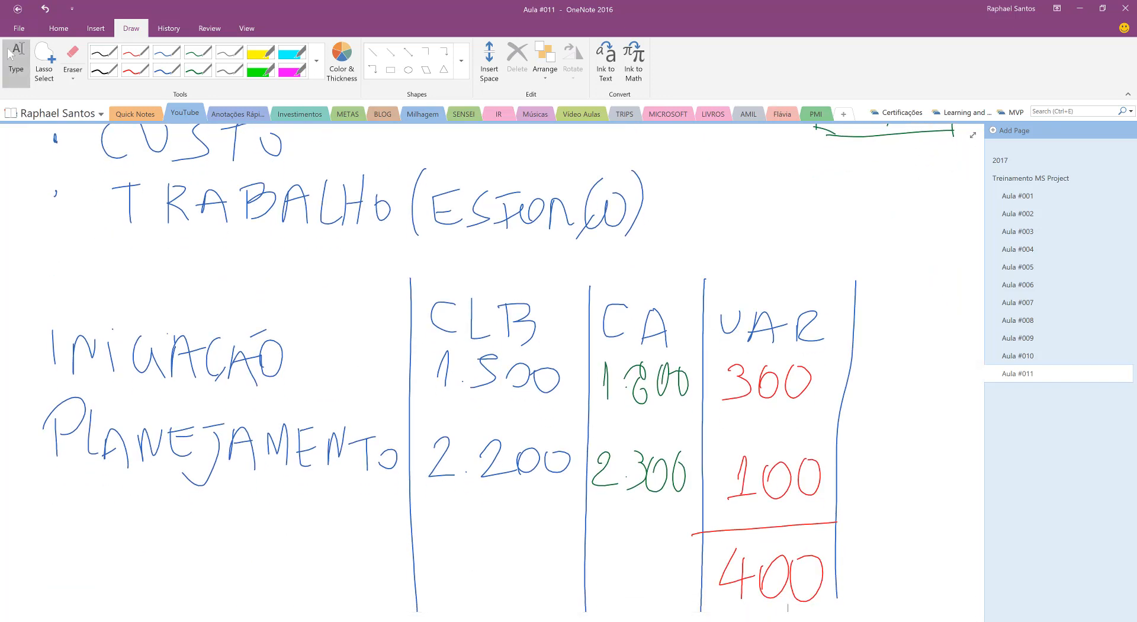
{"action": "scroll", "coordinate": [491, 367], "scroll_direction": "down", "scroll_amount": 2}
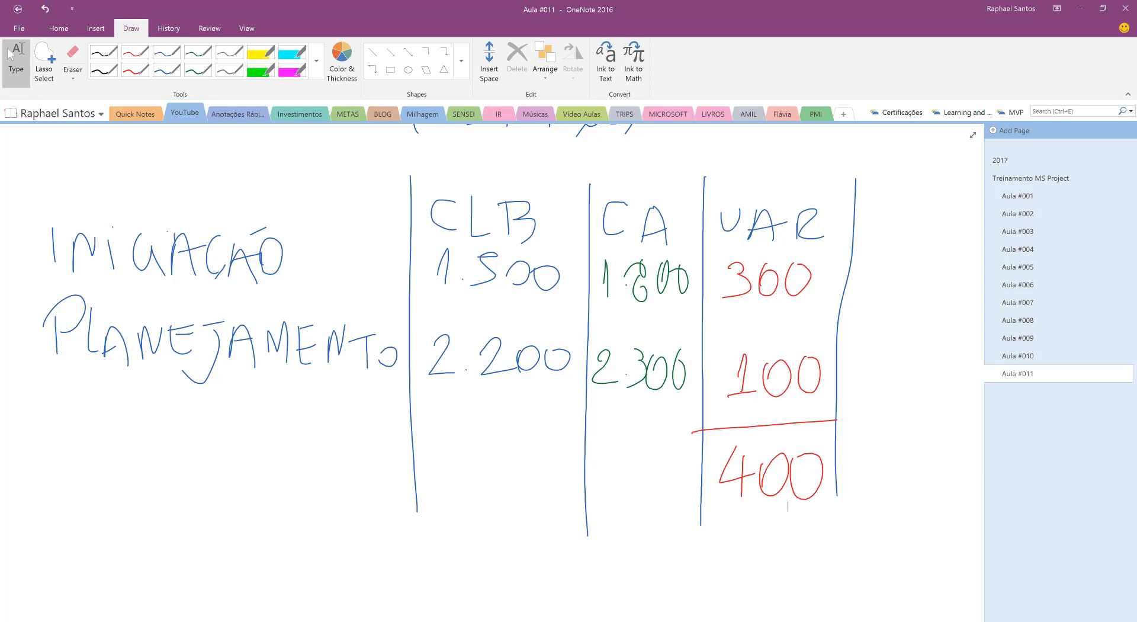
{"action": "scroll", "coordinate": [788, 506], "scroll_direction": "down", "scroll_amount": 5}
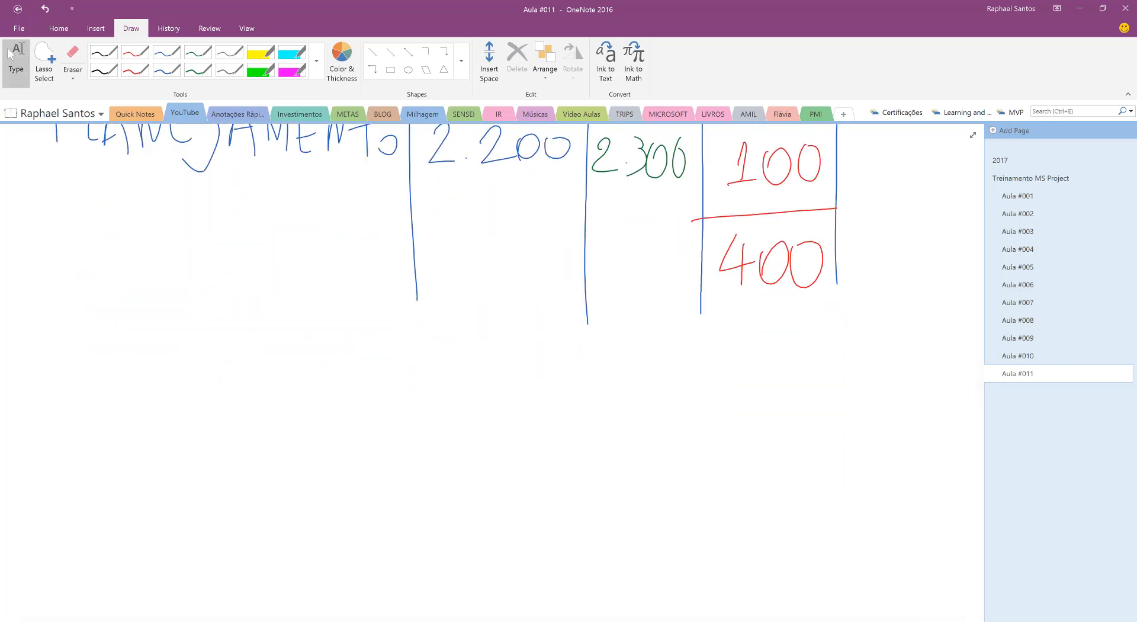
{"action": "left_click", "coordinate": [167, 70]}
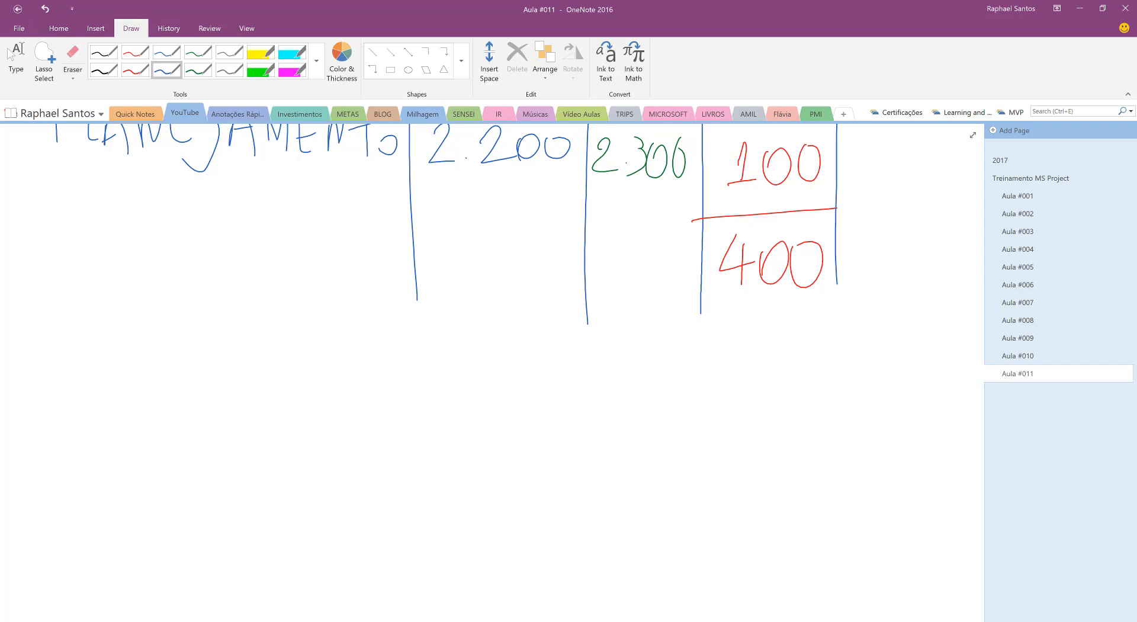
{"action": "left_click_drag", "start_coordinate": [73, 457], "coordinate": [808, 430]}
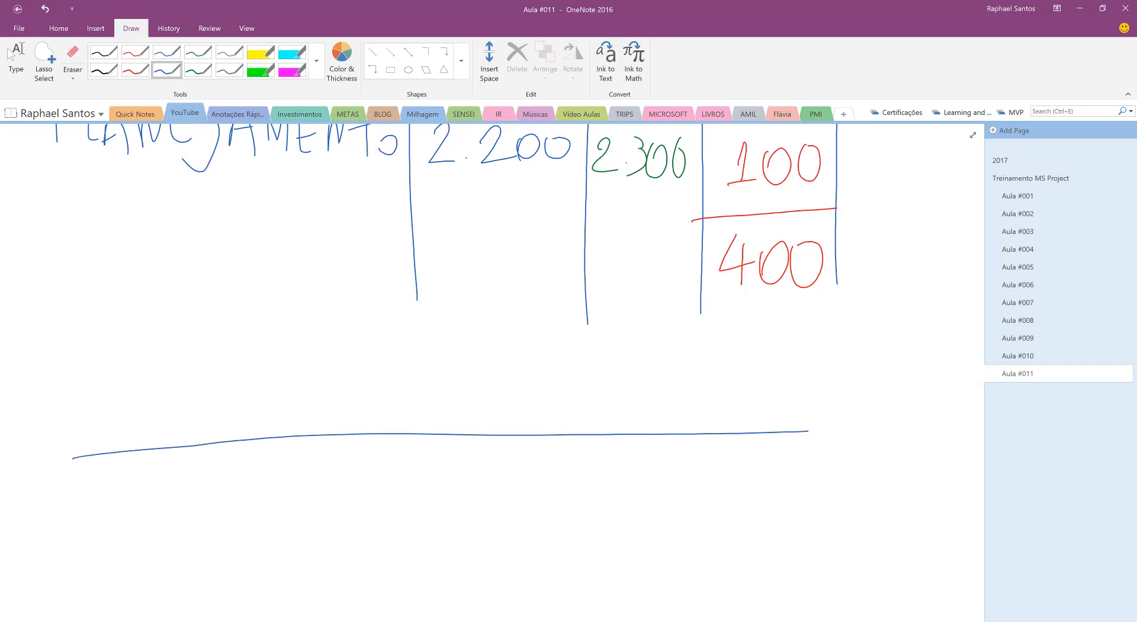
{"action": "left_click", "coordinate": [137, 71]}
{"action": "mouse_move", "coordinate": [111, 505]}
{"action": "left_mouse_down"}
{"action": "mouse_move", "coordinate": [192, 415]}
{"action": "mouse_move", "coordinate": [283, 444]}
{"action": "mouse_move", "coordinate": [586, 395]}
{"action": "mouse_move", "coordinate": [689, 465]}
{"action": "mouse_move", "coordinate": [784, 389]}
{"action": "mouse_move", "coordinate": [811, 493]}
{"action": "left_mouse_up"}
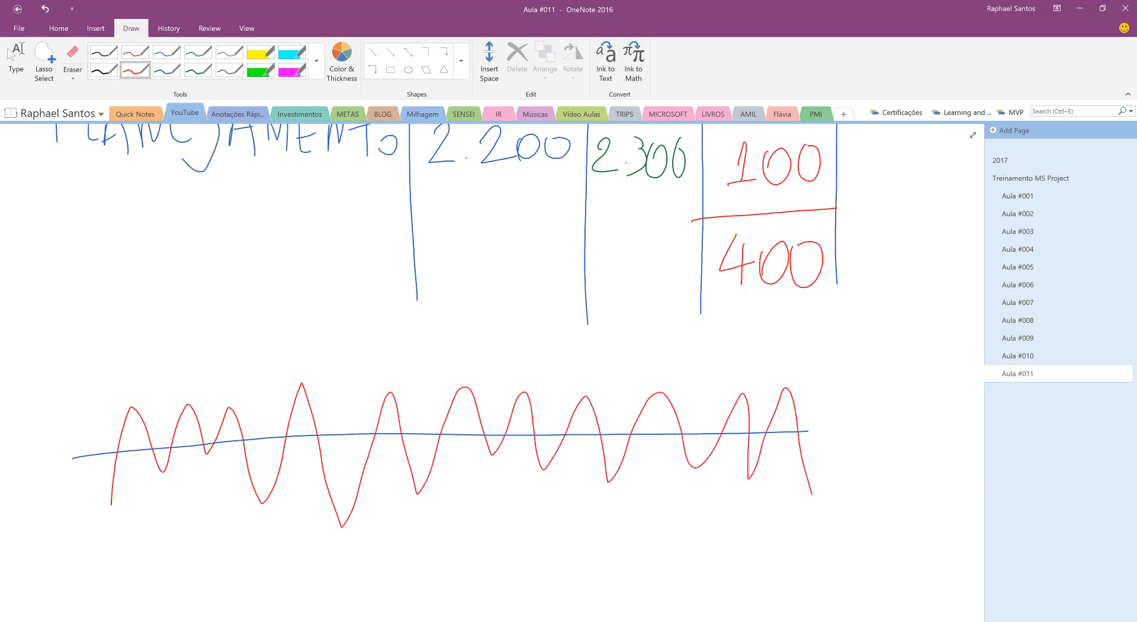
Mark the deviations with green vertical strokes between the blue line and the peaks and troughs of the red wave
{"action": "left_click", "coordinate": [198, 71]}
{"action": "left_click_drag", "start_coordinate": [135, 410], "coordinate": [136, 445]}
{"action": "mouse_move", "coordinate": [189, 404]}
{"action": "left_mouse_down"}
{"action": "mouse_move", "coordinate": [191, 446]}
{"action": "mouse_move", "coordinate": [233, 443]}
{"action": "left_mouse_up"}
{"action": "left_click_drag", "start_coordinate": [306, 439], "coordinate": [306, 506]}
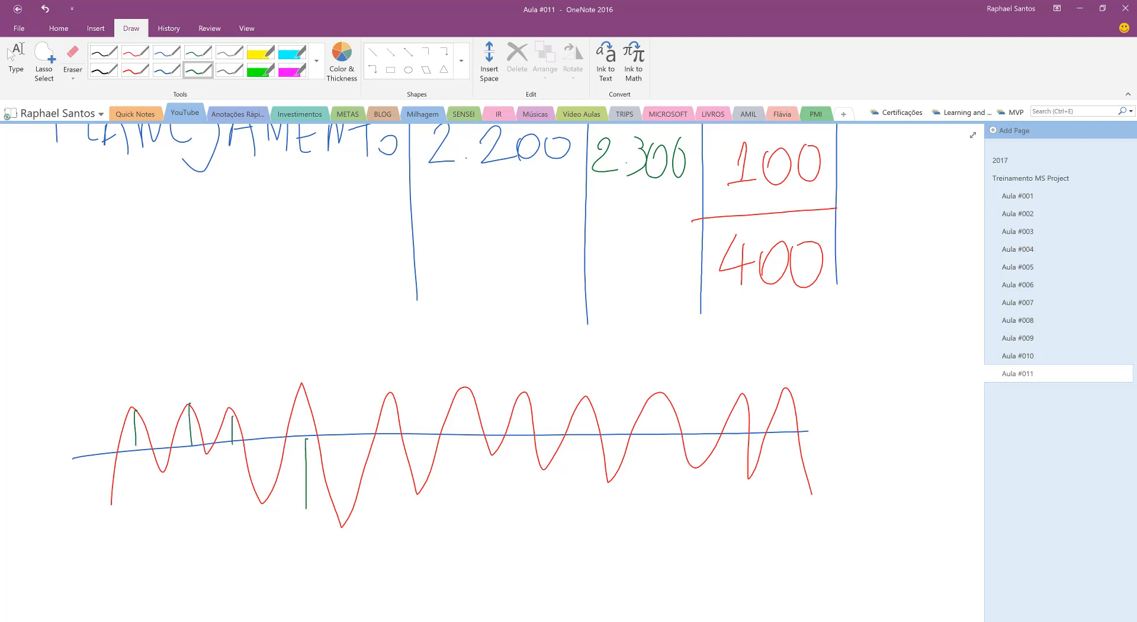
{"action": "mouse_move", "coordinate": [395, 394]}
{"action": "left_mouse_down"}
{"action": "mouse_move", "coordinate": [399, 426]}
{"action": "mouse_move", "coordinate": [350, 490]}
{"action": "mouse_move", "coordinate": [345, 521]}
{"action": "left_mouse_up"}
{"action": "left_click_drag", "start_coordinate": [474, 384], "coordinate": [468, 439]}
{"action": "left_click_drag", "start_coordinate": [590, 404], "coordinate": [588, 443]}
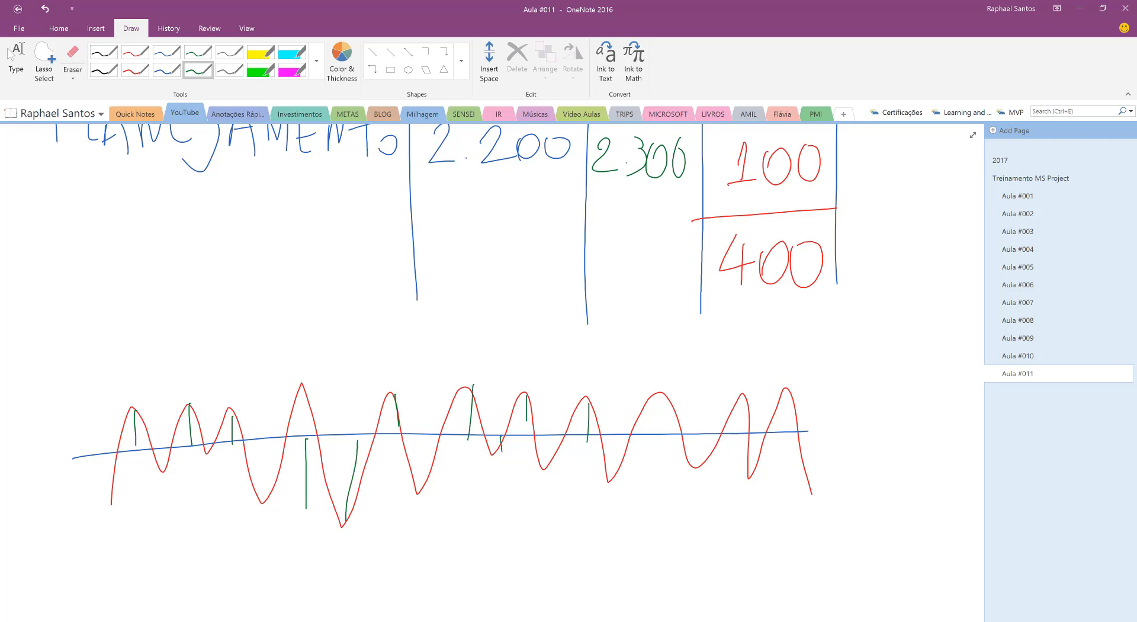
{"action": "mouse_move", "coordinate": [662, 396]}
{"action": "left_mouse_down"}
{"action": "mouse_move", "coordinate": [663, 432]}
{"action": "mouse_move", "coordinate": [618, 469]}
{"action": "left_mouse_up"}
{"action": "left_click_drag", "start_coordinate": [703, 433], "coordinate": [702, 461]}
{"action": "left_click_drag", "start_coordinate": [742, 398], "coordinate": [739, 436]}
{"action": "left_click_drag", "start_coordinate": [780, 395], "coordinate": [783, 437]}
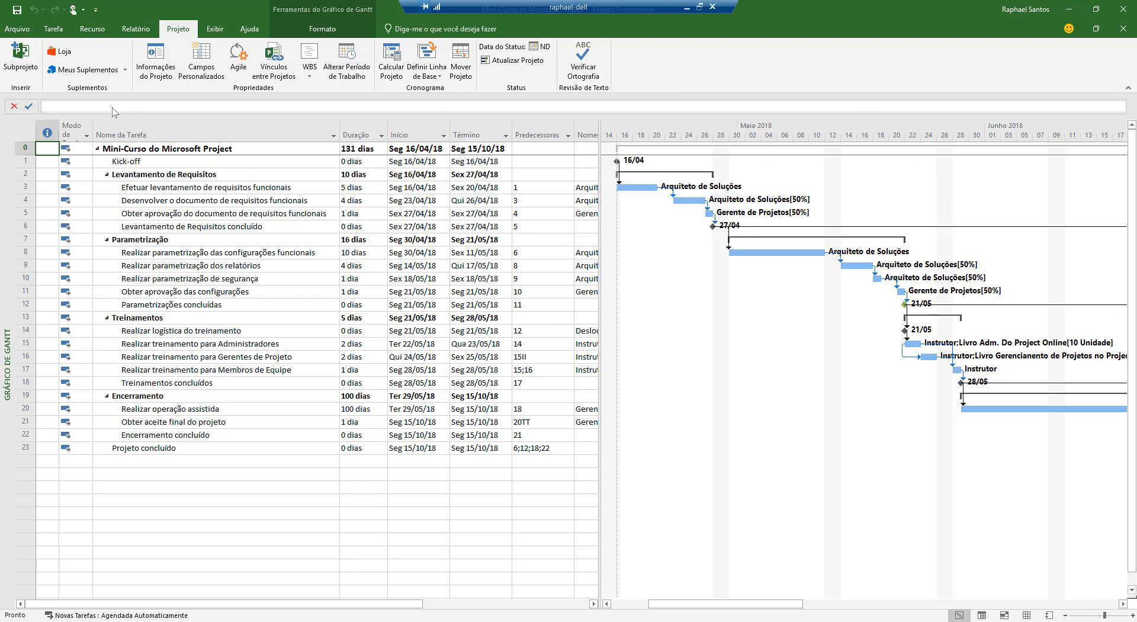
Display the Resumo table beside the Gantt chart and widen the table area to include the Trabalho column
{"action": "left_click", "coordinate": [215, 31]}
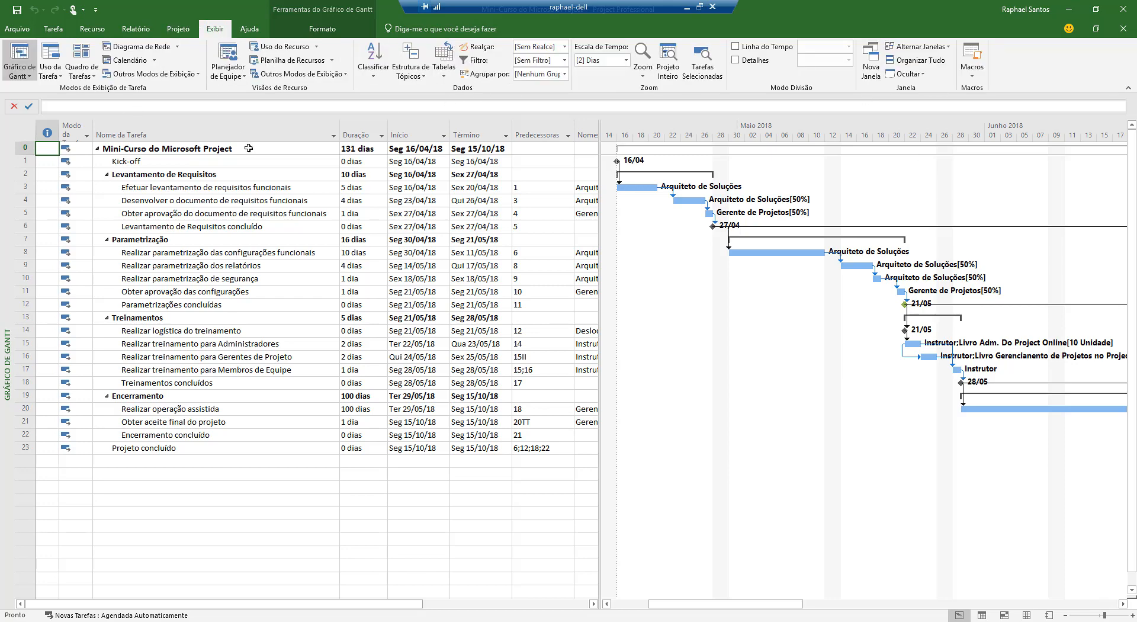
{"action": "left_click", "coordinate": [438, 70]}
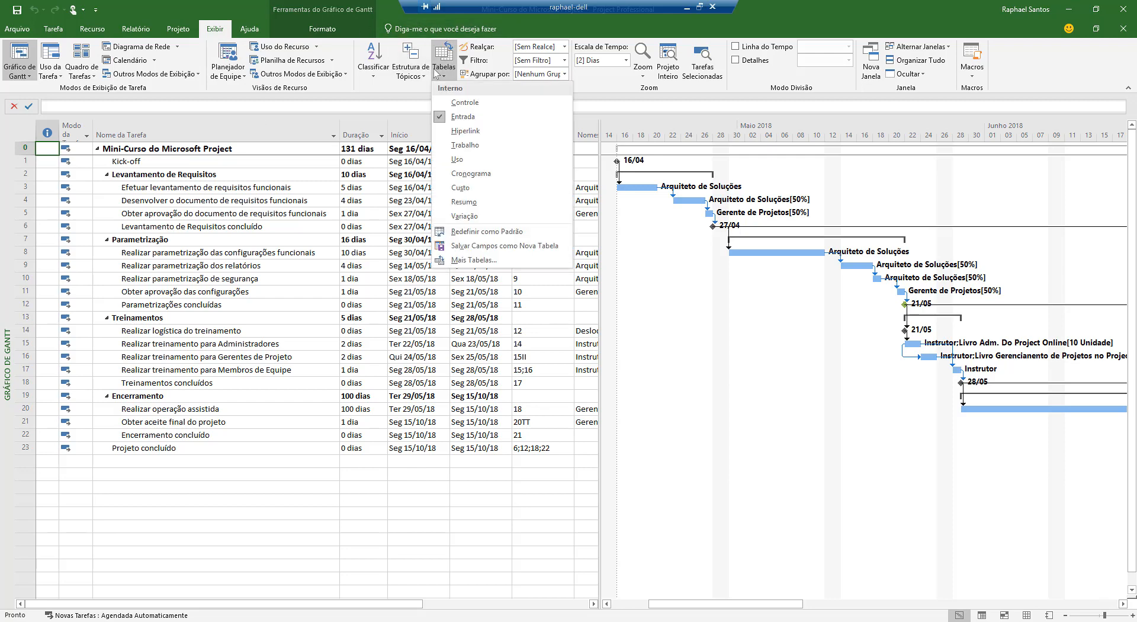
{"action": "left_click", "coordinate": [477, 204]}
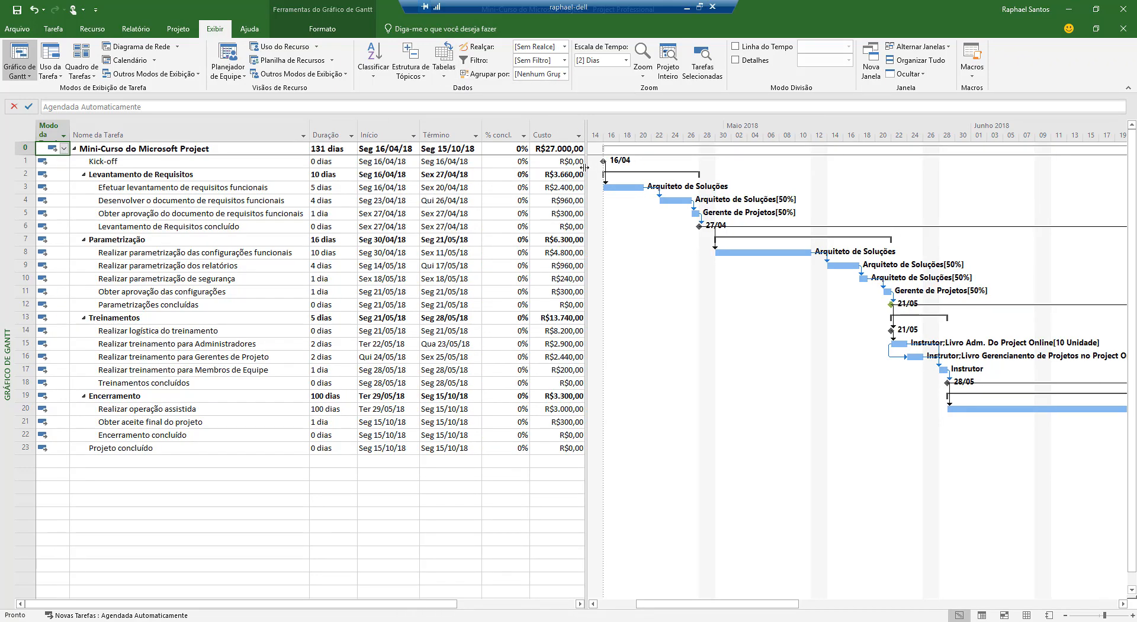
{"action": "left_click_drag", "start_coordinate": [585, 167], "coordinate": [645, 171]}
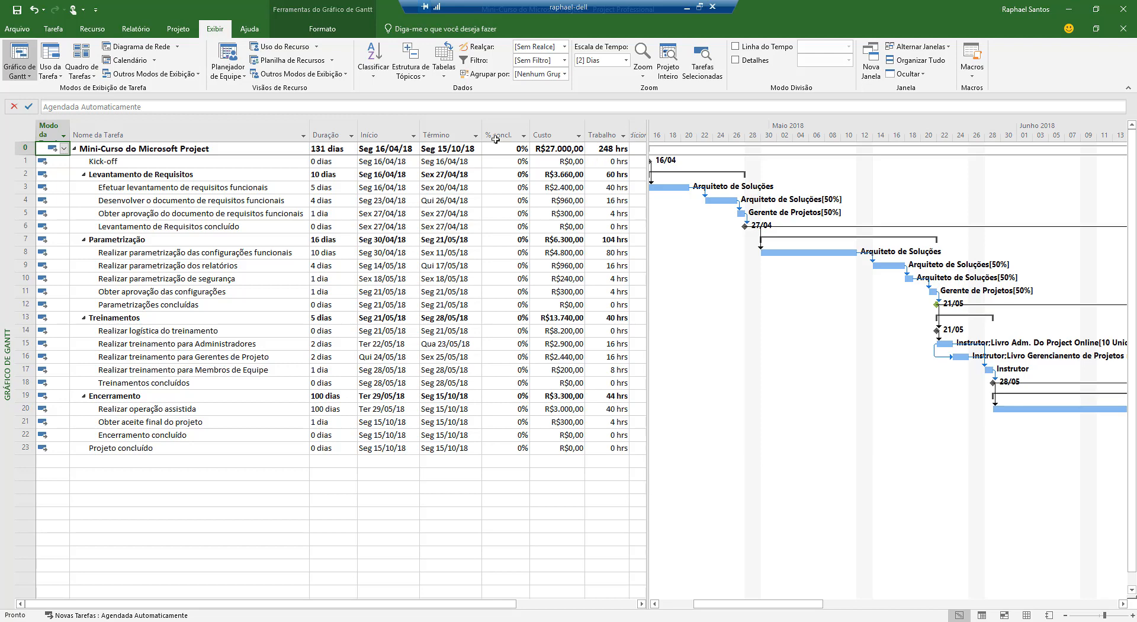
Display the Variação table, fit the Nome da Tarefa, Início and Término columns to their contents, and widen the table area through Var. do término
{"action": "left_click", "coordinate": [448, 70]}
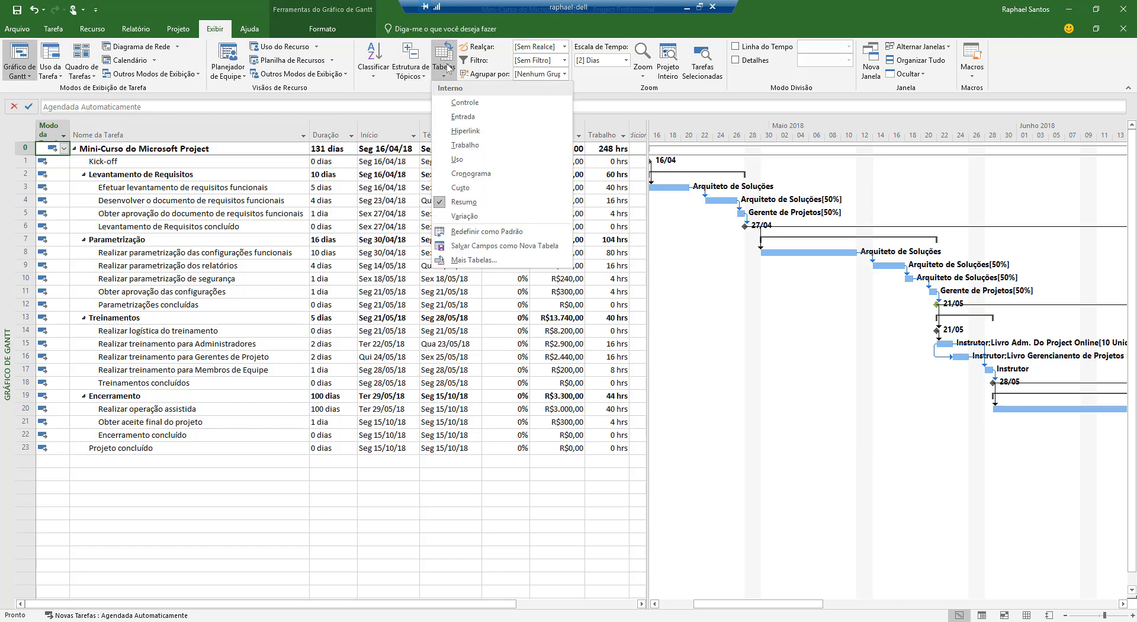
{"action": "left_click", "coordinate": [465, 216]}
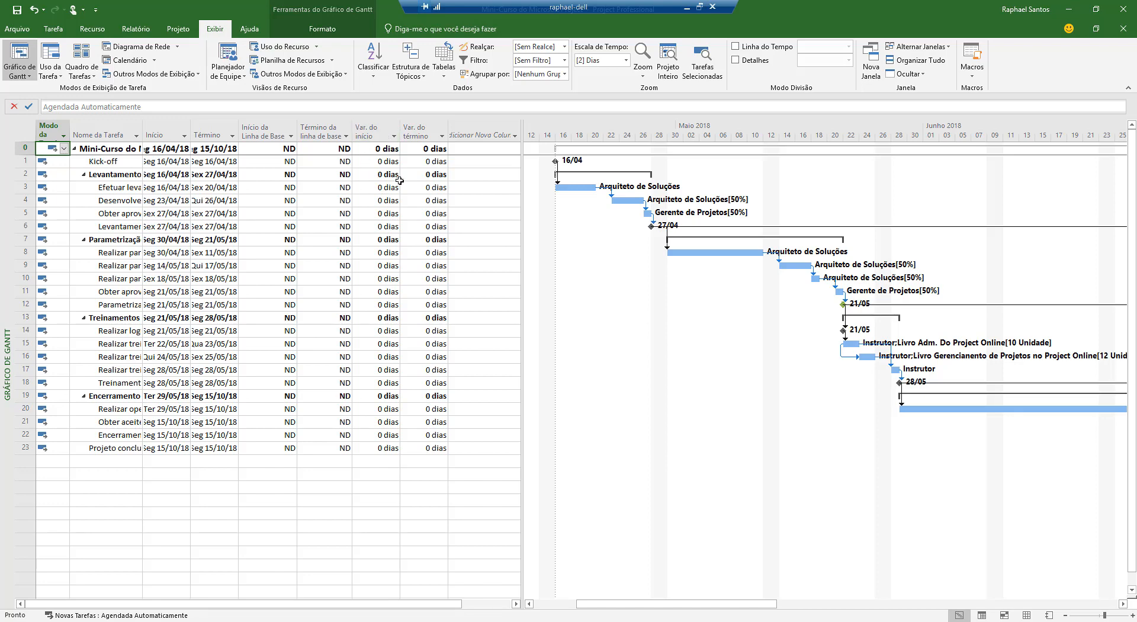
{"action": "double_click", "coordinate": [142, 128]}
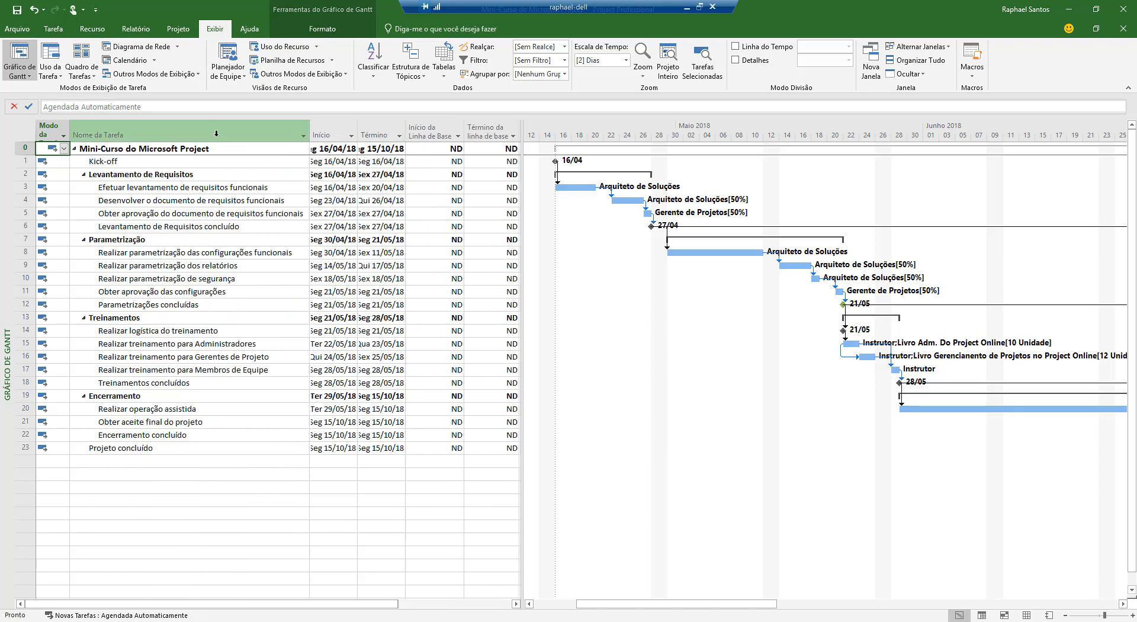
{"action": "double_click", "coordinate": [358, 130]}
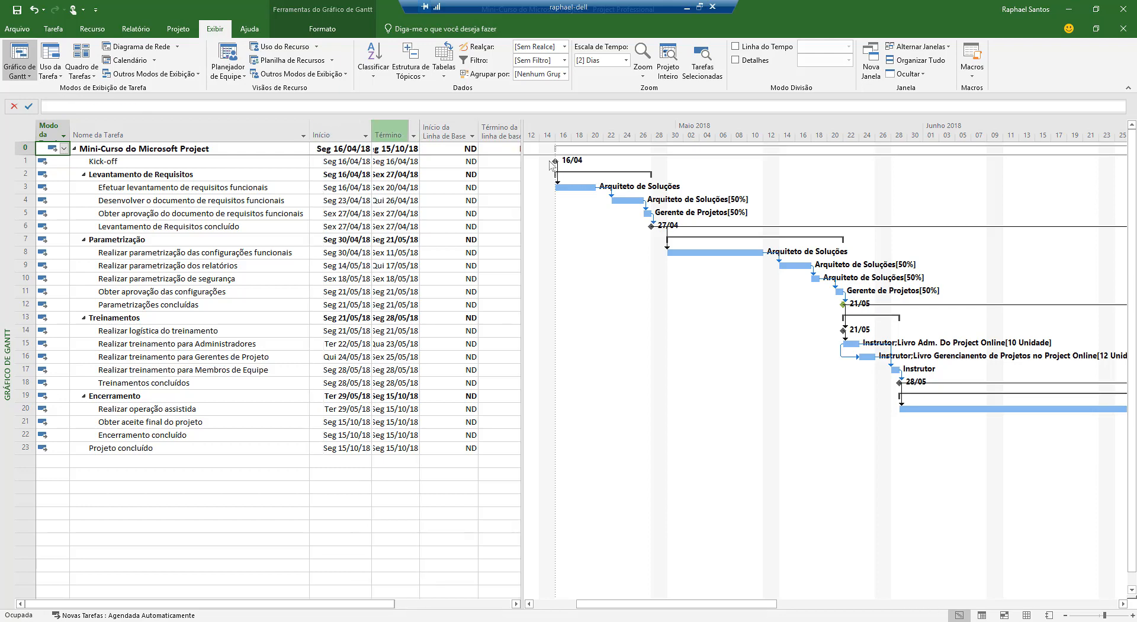
{"action": "double_click", "coordinate": [418, 130]}
{"action": "left_click_drag", "start_coordinate": [523, 206], "coordinate": [660, 208]}
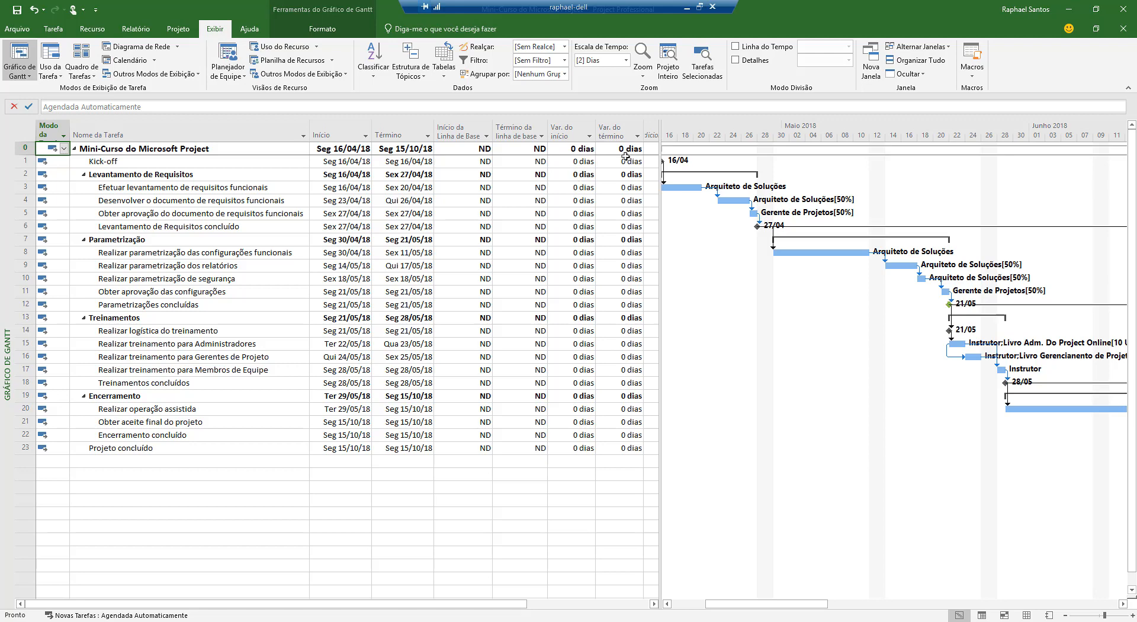
Display the Custo table in a wider table area and fit the Custo total, Linha de Base, Variação and Restante columns to their contents
{"action": "left_click", "coordinate": [446, 70]}
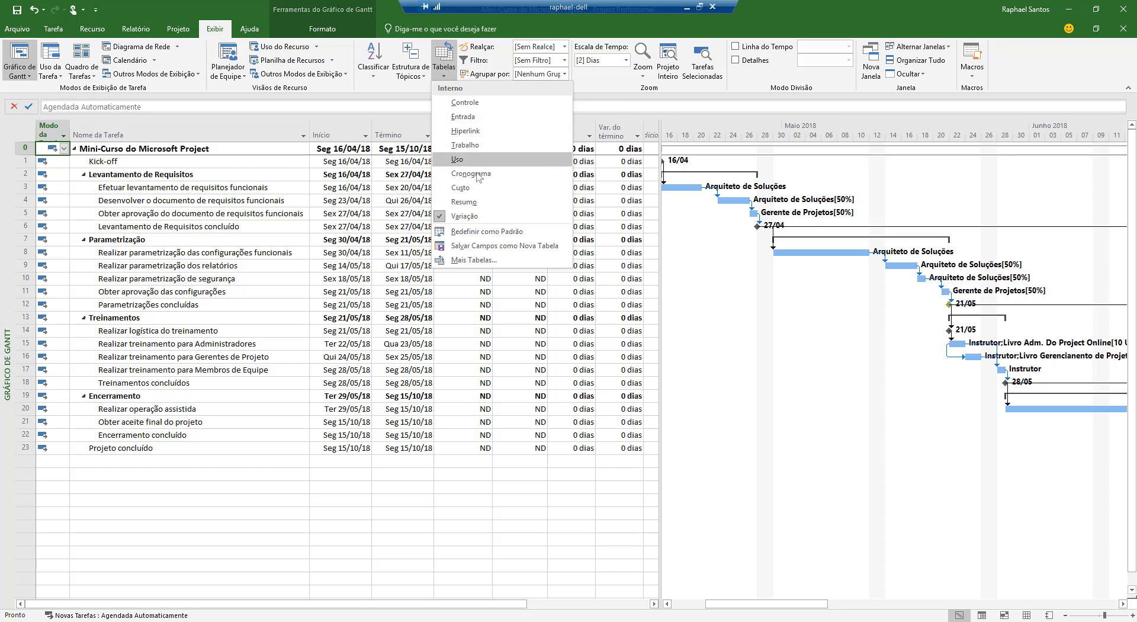
{"action": "left_click", "coordinate": [472, 188]}
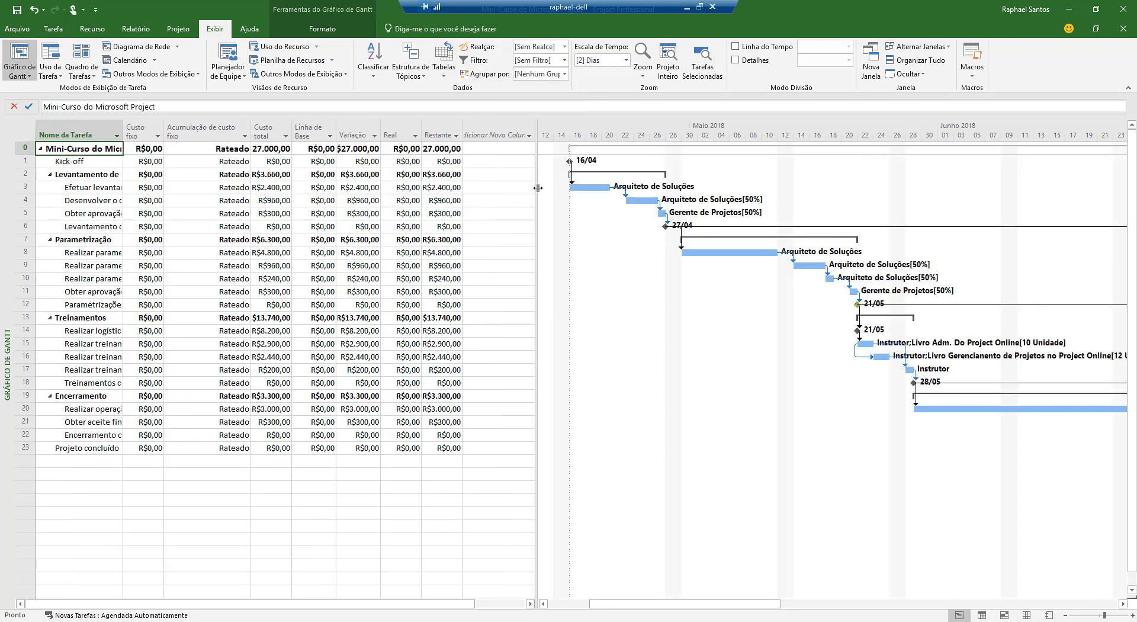
{"action": "left_click_drag", "start_coordinate": [537, 188], "coordinate": [572, 189]}
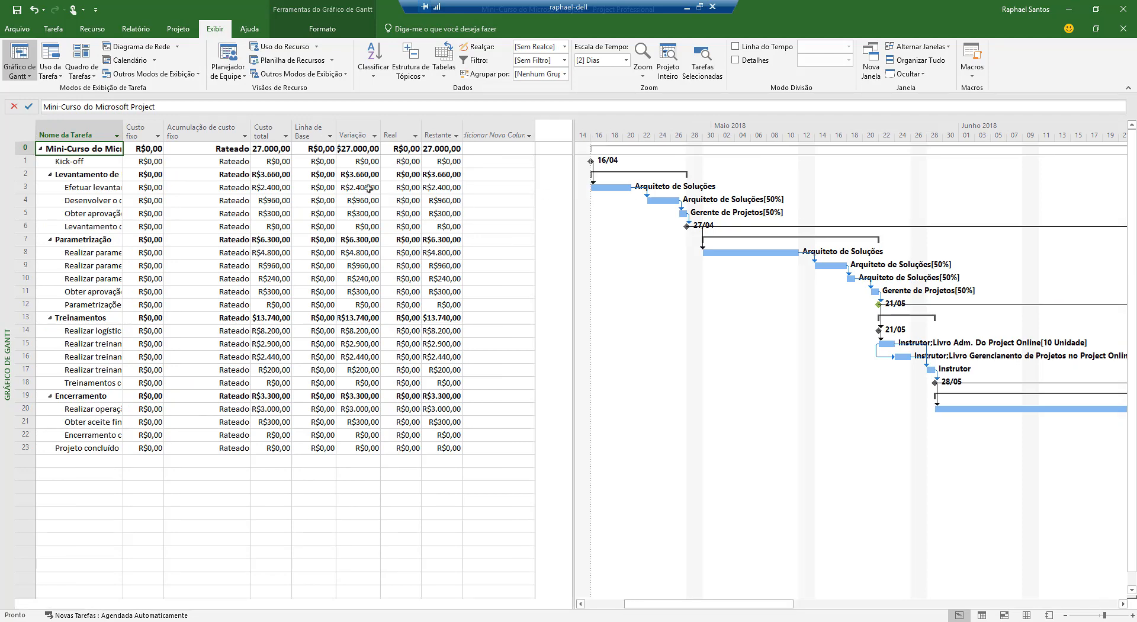
{"action": "double_click", "coordinate": [291, 134]}
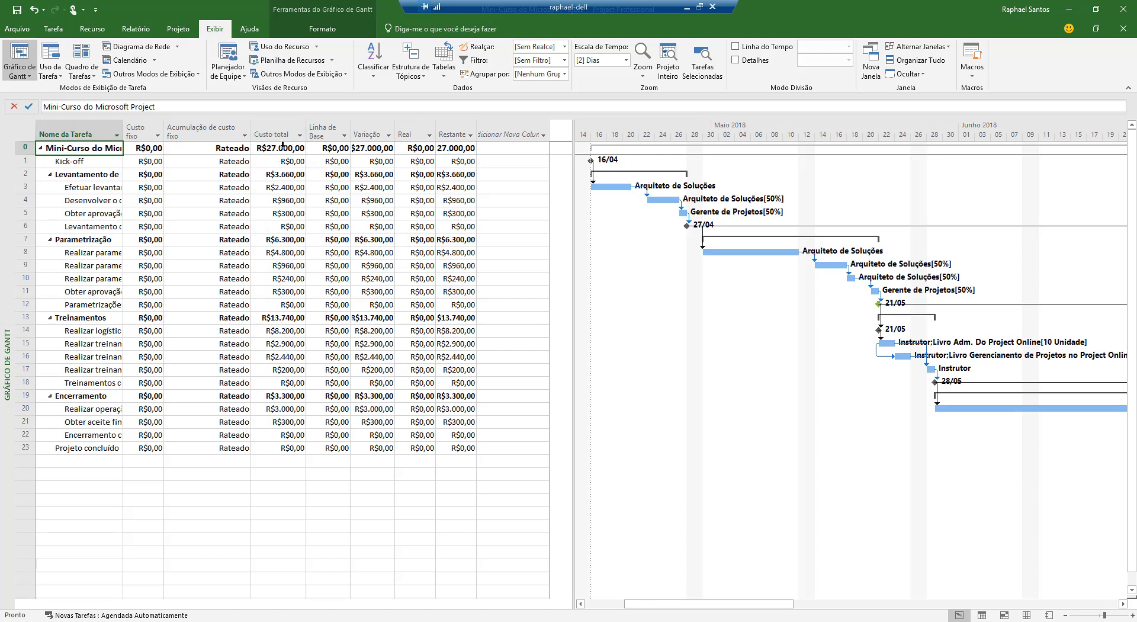
{"action": "double_click", "coordinate": [351, 132]}
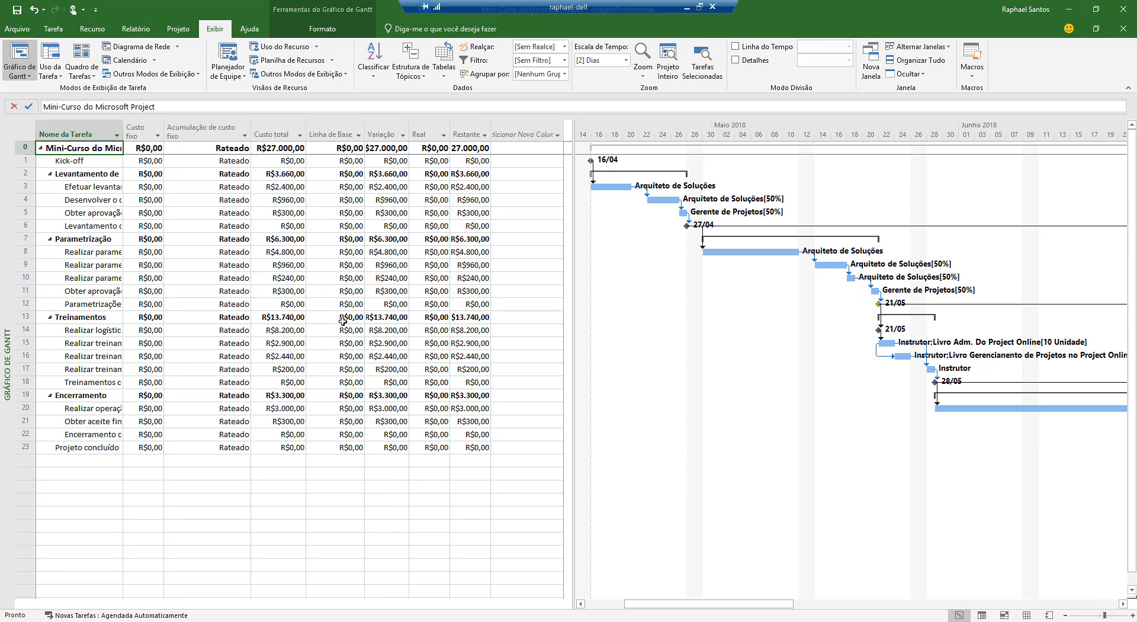
{"action": "double_click", "coordinate": [408, 122]}
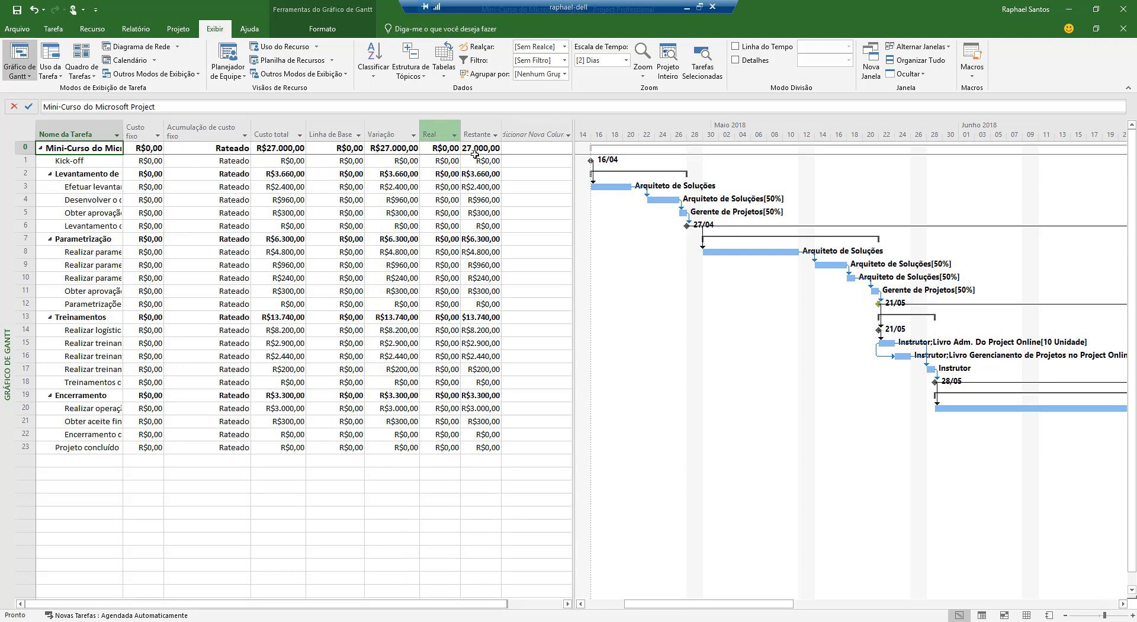
{"action": "double_click", "coordinate": [500, 134]}
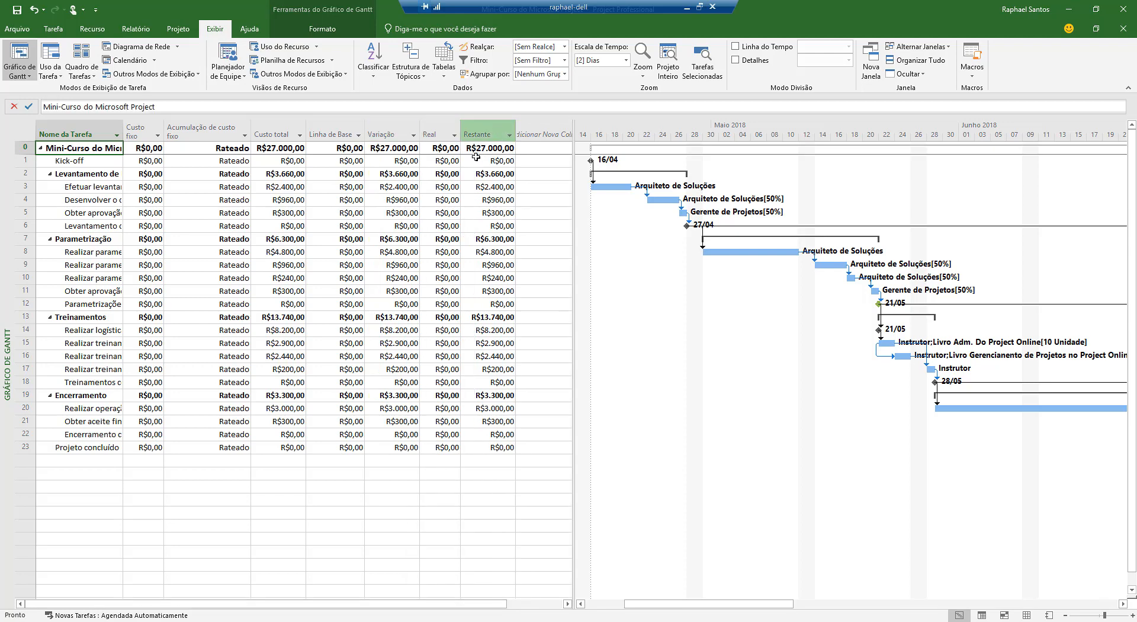
Display the Trabalho table and widen the table area past the % trab. concl. column
{"action": "left_click", "coordinate": [444, 70]}
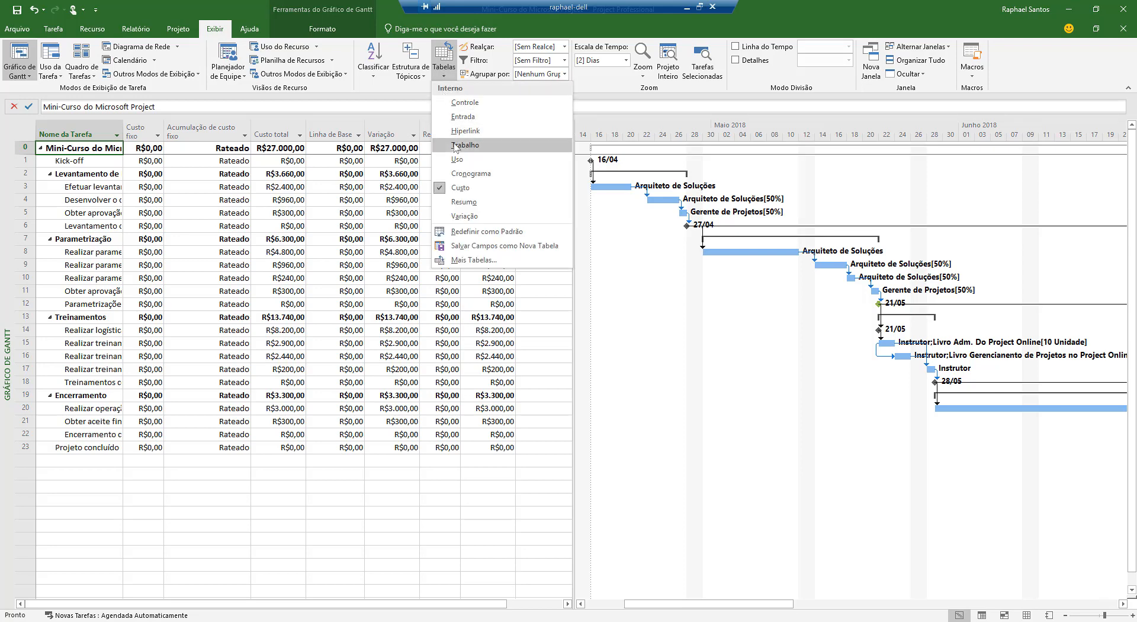
{"action": "left_click", "coordinate": [455, 145]}
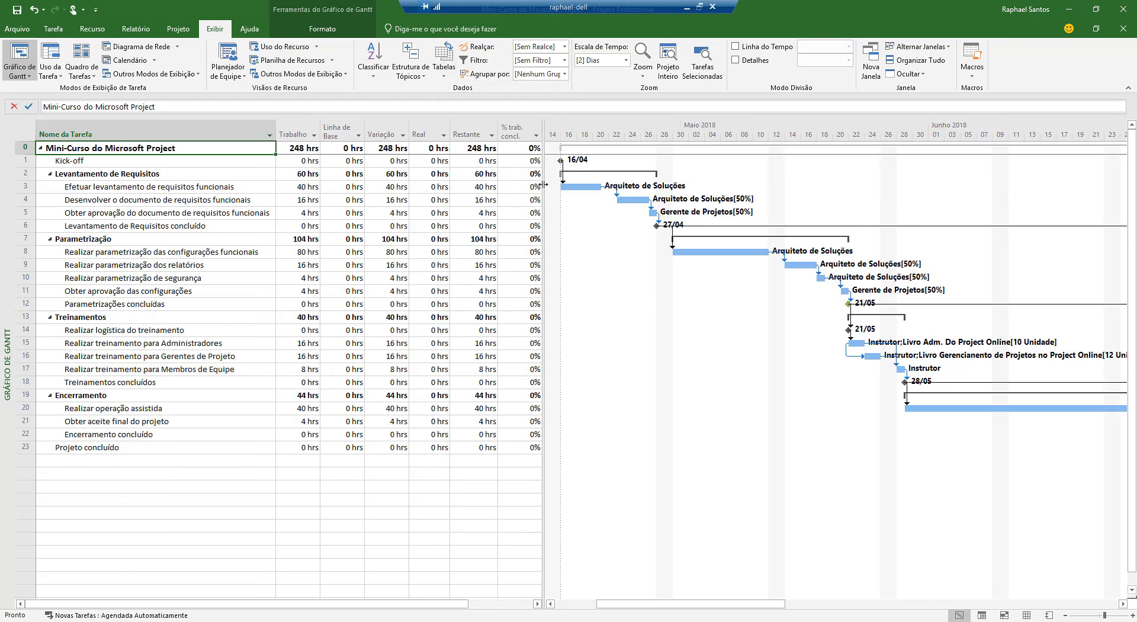
{"action": "left_click_drag", "start_coordinate": [542, 185], "coordinate": [667, 203]}
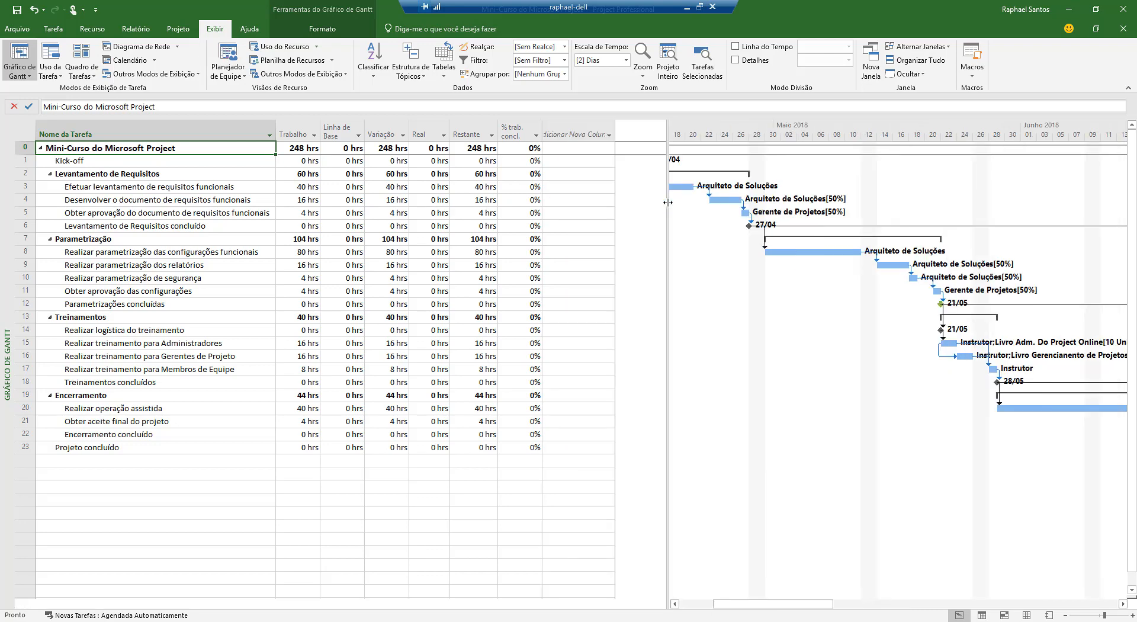
Widen the Linha de Base column of the Trabalho table so its heading fits on one line
{"action": "left_click", "coordinate": [299, 147]}
{"action": "left_click", "coordinate": [344, 150]}
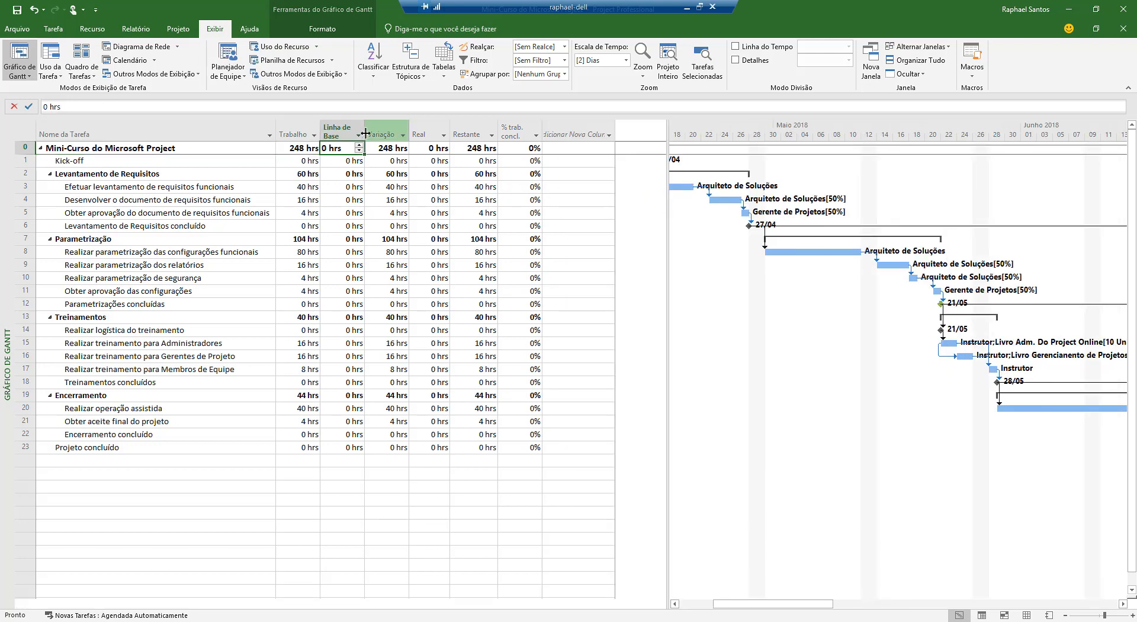
{"action": "left_click_drag", "start_coordinate": [364, 133], "coordinate": [379, 133]}
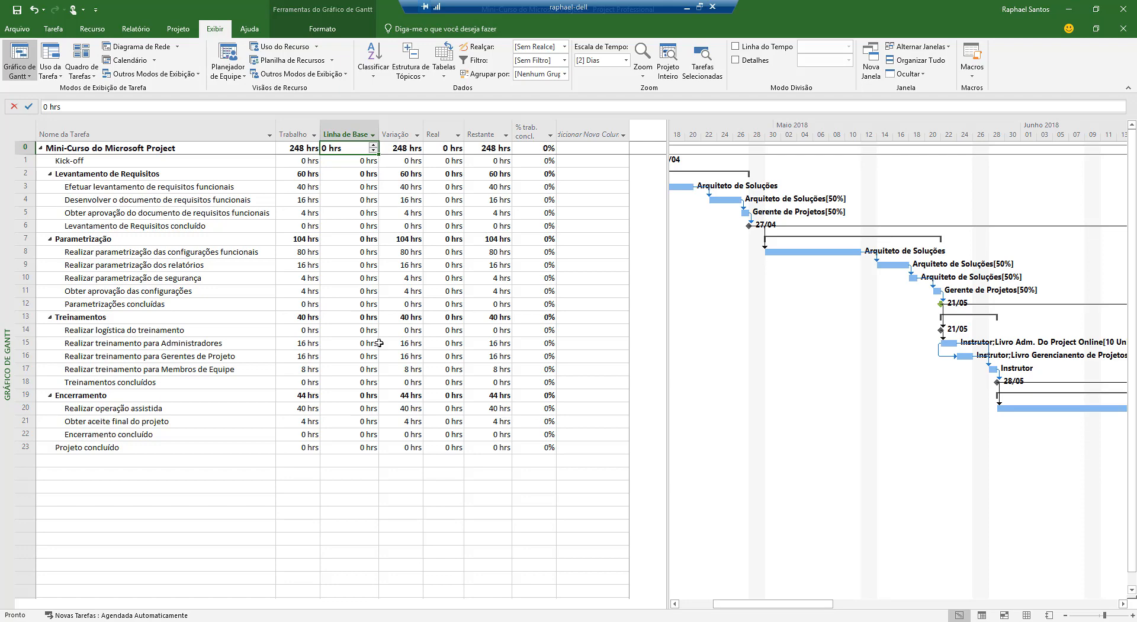
View the project statistics for start, finish, duration, work and cost from the project information, and close them
{"action": "left_click", "coordinate": [178, 29]}
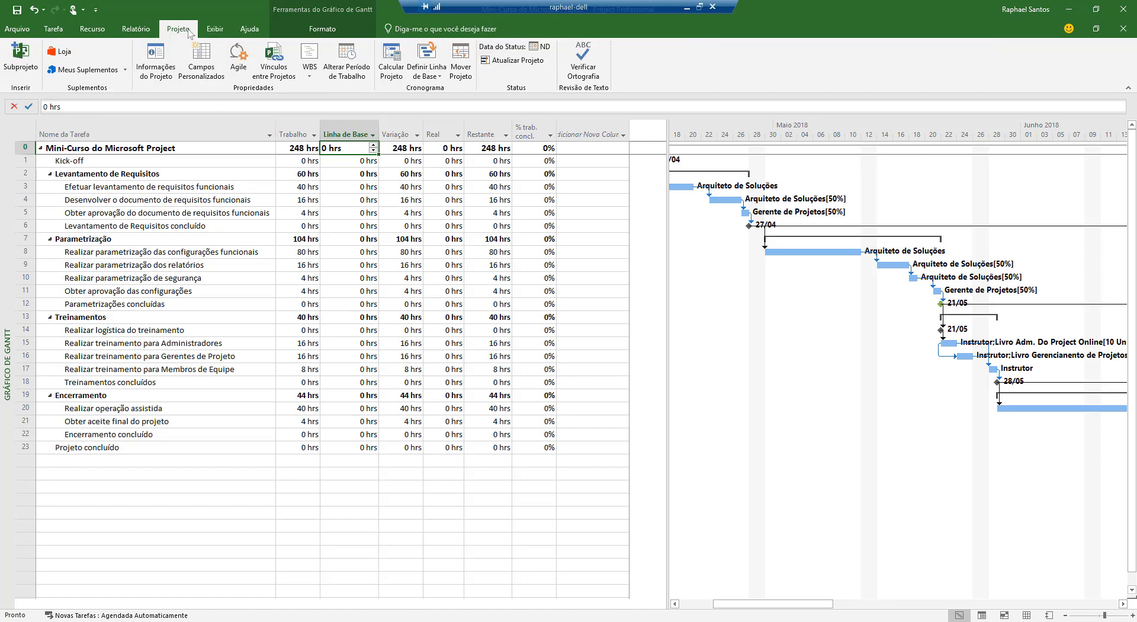
{"action": "left_click", "coordinate": [156, 69]}
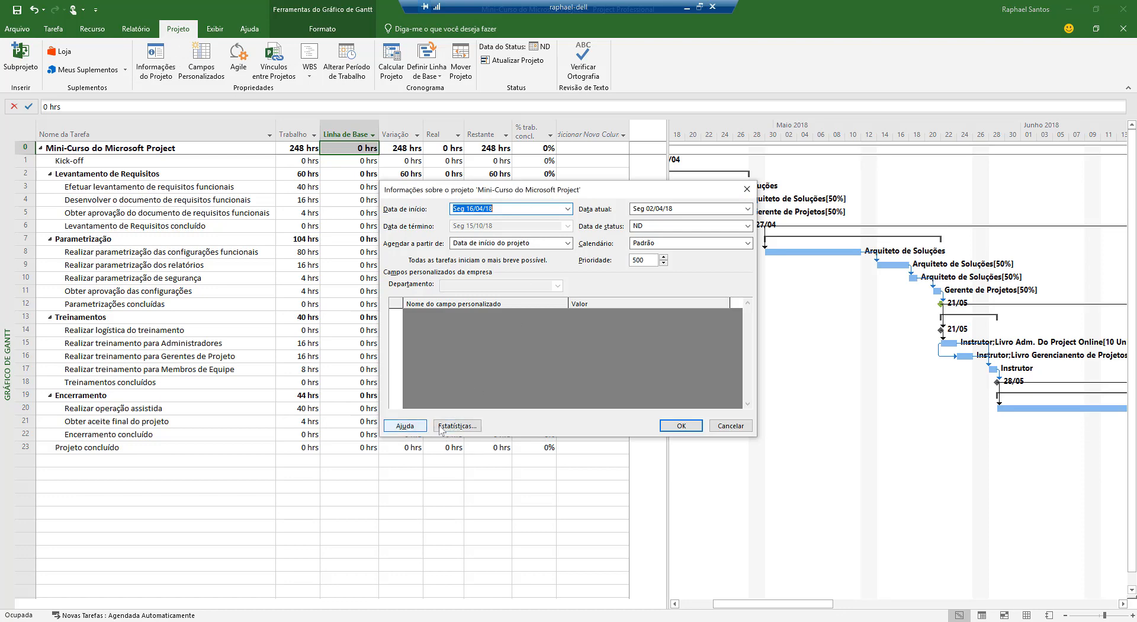
{"action": "left_click", "coordinate": [462, 427]}
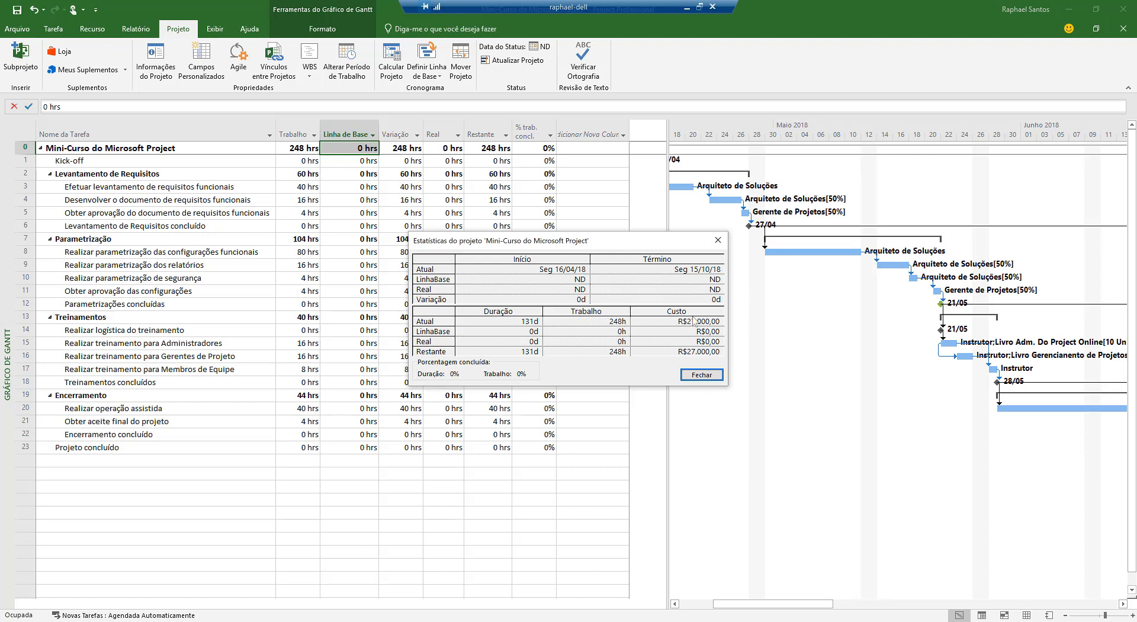
{"action": "left_click", "coordinate": [711, 375]}
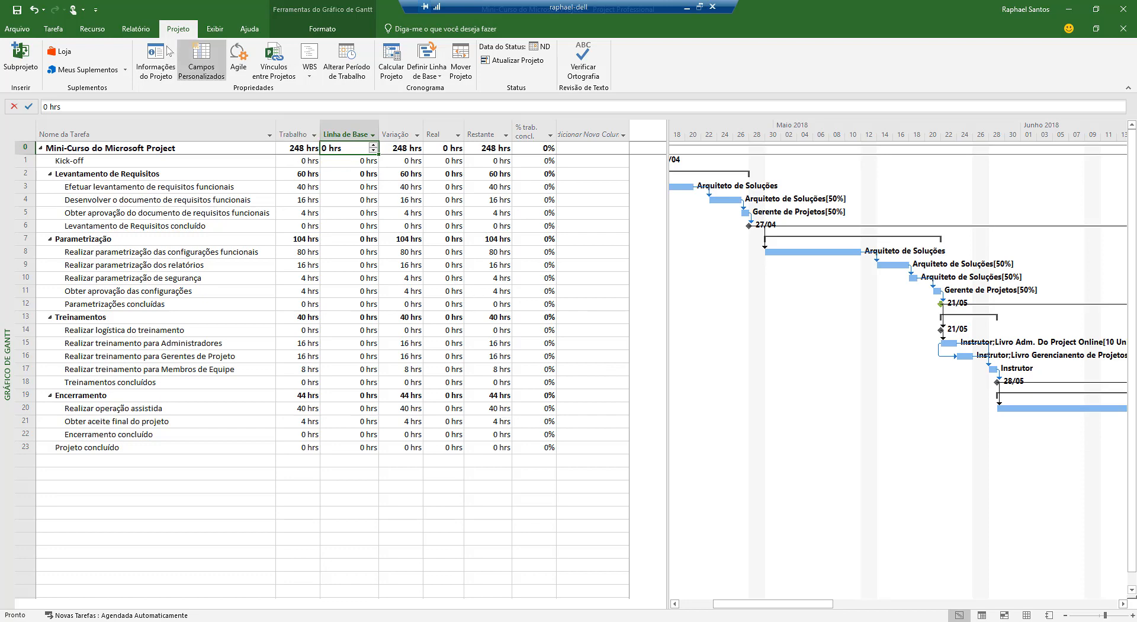
Set the baseline named Linha de base for the entire project
{"action": "left_click", "coordinate": [423, 73]}
{"action": "left_click", "coordinate": [428, 88]}
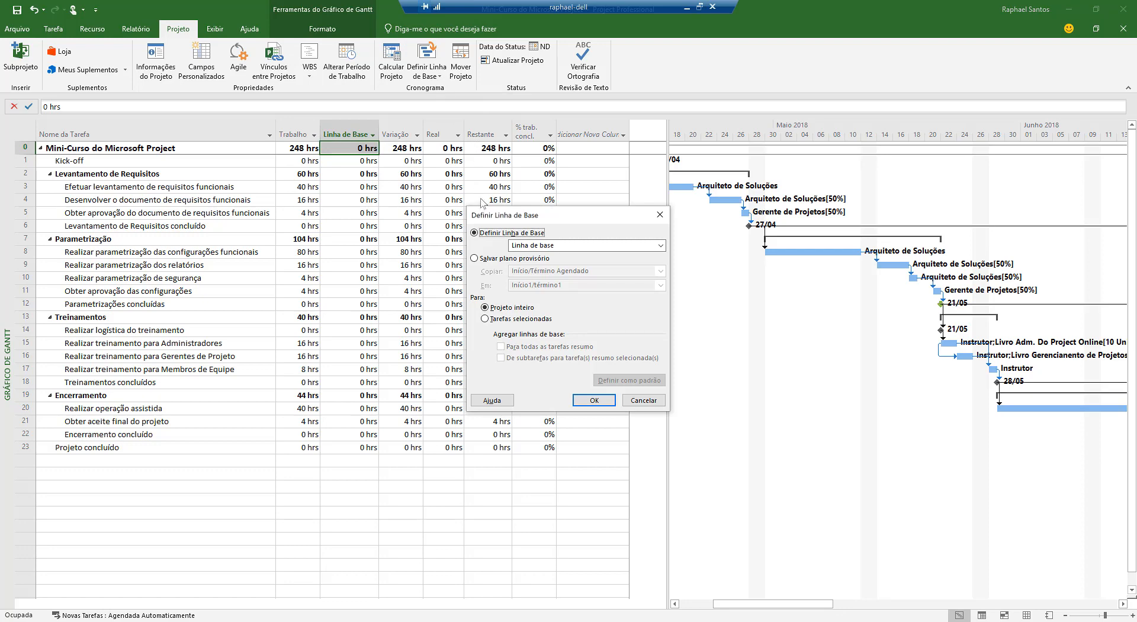
{"action": "left_click", "coordinate": [573, 248]}
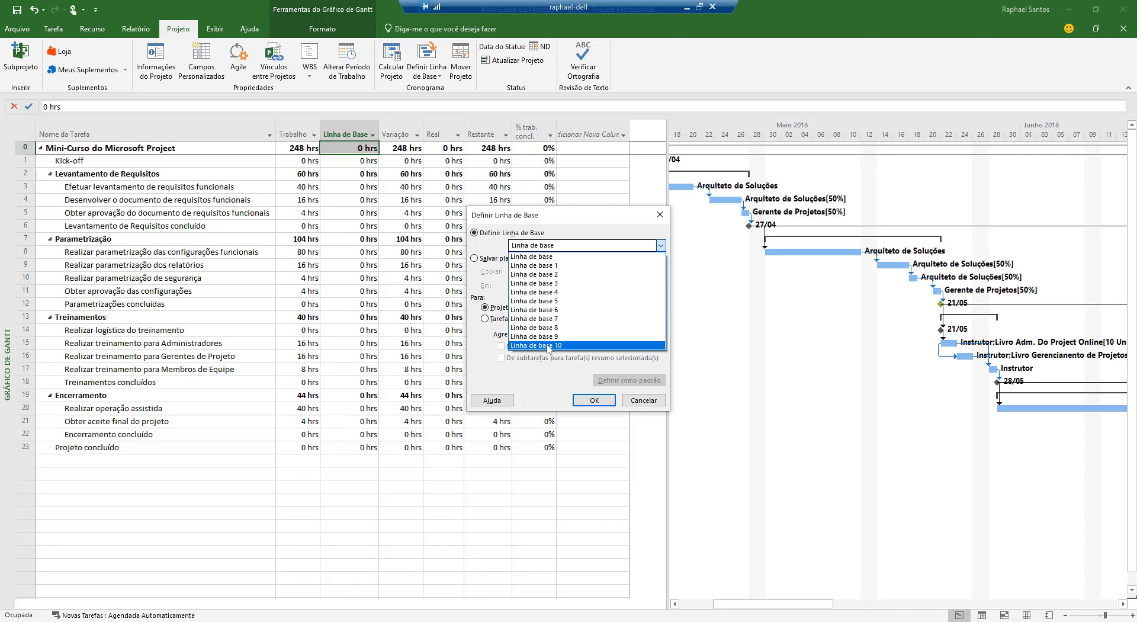
{"action": "left_click", "coordinate": [549, 257]}
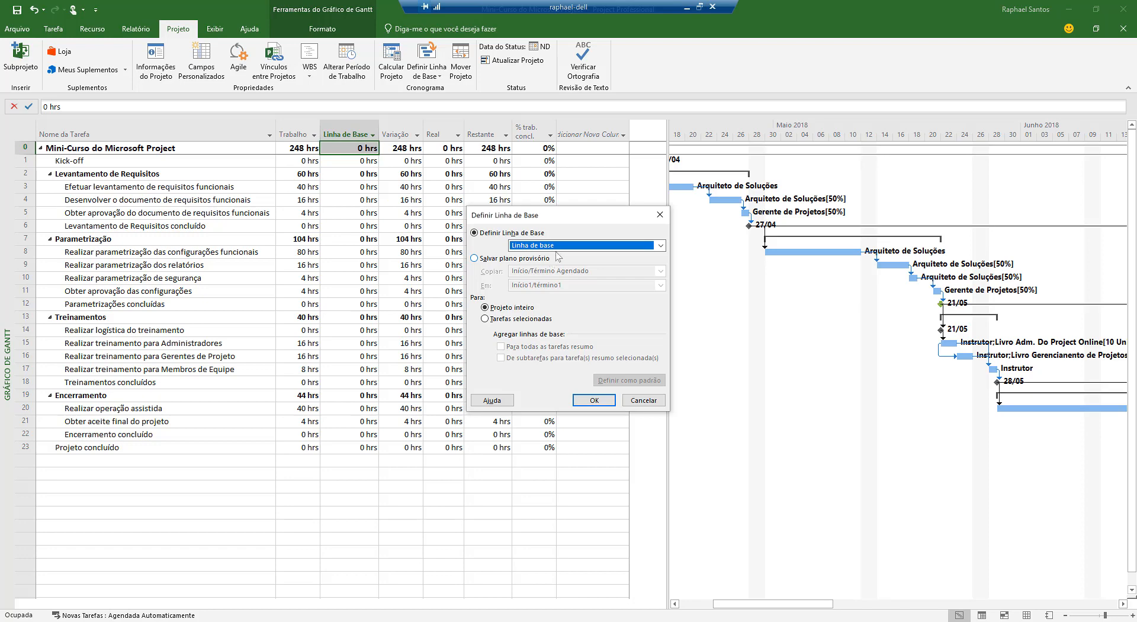
{"action": "left_click", "coordinate": [562, 245]}
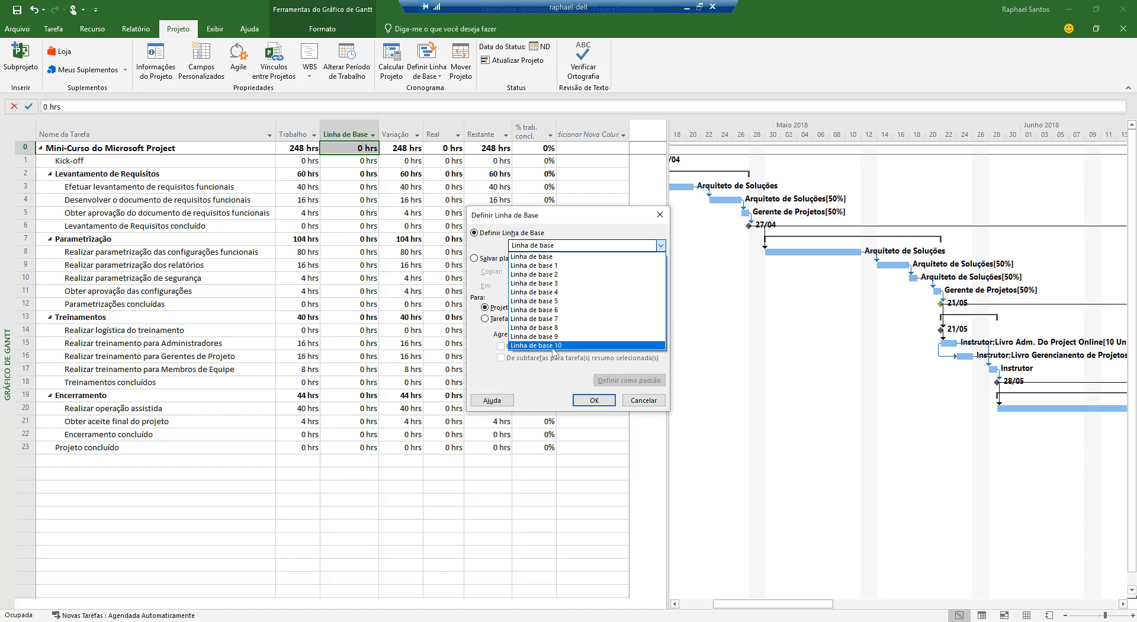
{"action": "left_click", "coordinate": [548, 257]}
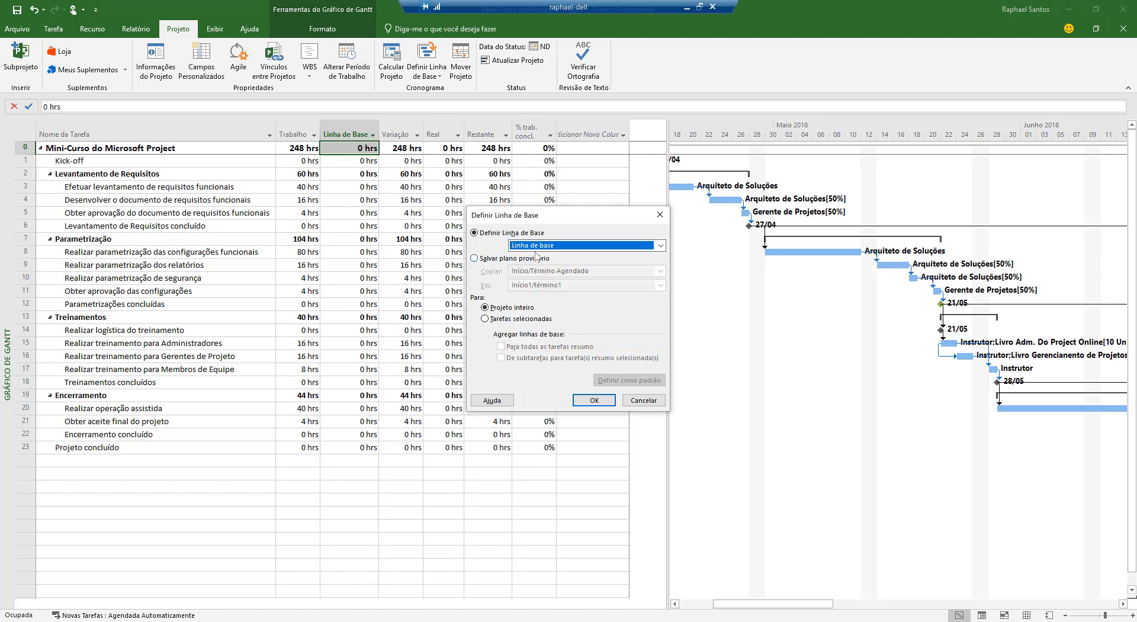
{"action": "left_click", "coordinate": [595, 402]}
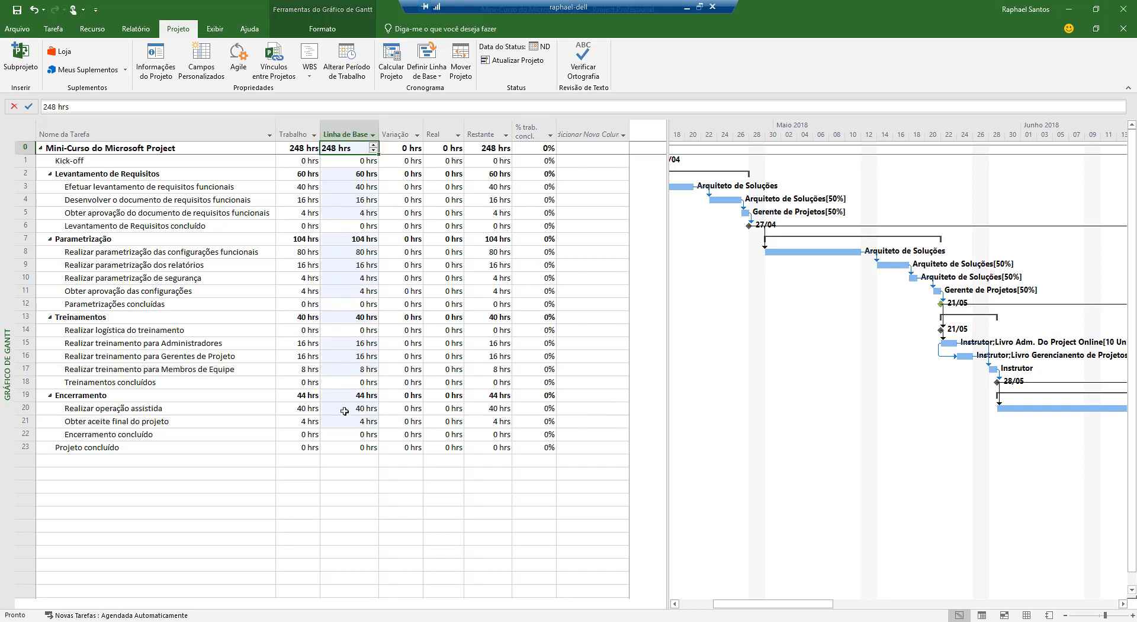
Compare the Trabalho and Linha de Base columns of the Trabalho table across all tasks
{"action": "left_click", "coordinate": [304, 160]}
{"action": "left_click_drag", "start_coordinate": [296, 241], "coordinate": [300, 446]}
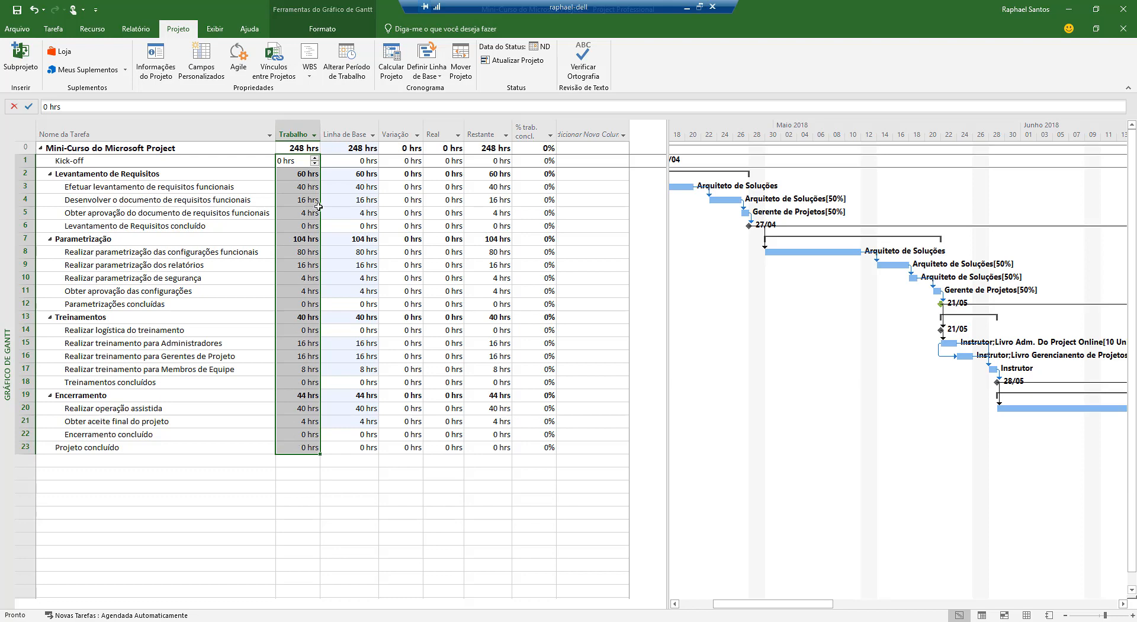
{"action": "left_click_drag", "start_coordinate": [301, 148], "coordinate": [299, 447]}
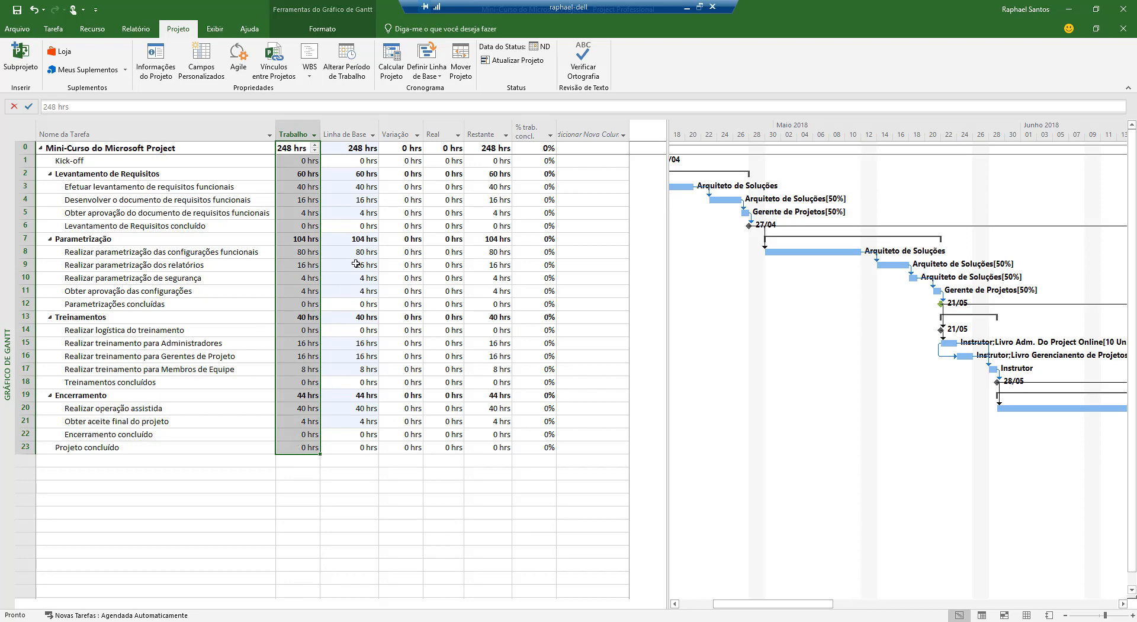
{"action": "left_click_drag", "start_coordinate": [358, 148], "coordinate": [354, 449]}
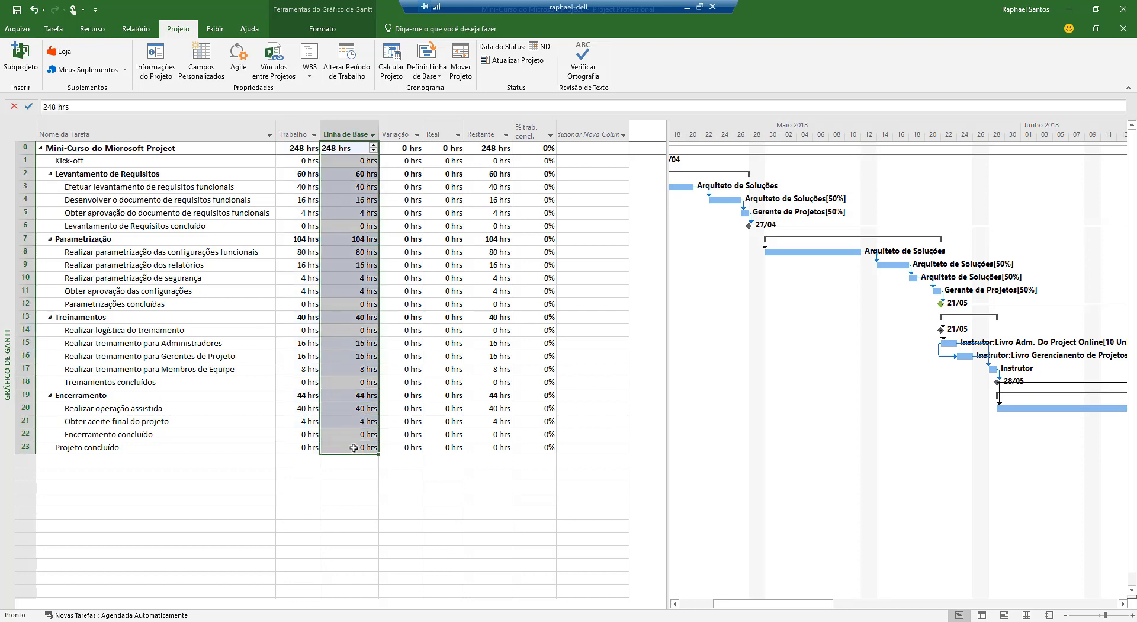
{"action": "left_click", "coordinate": [344, 200]}
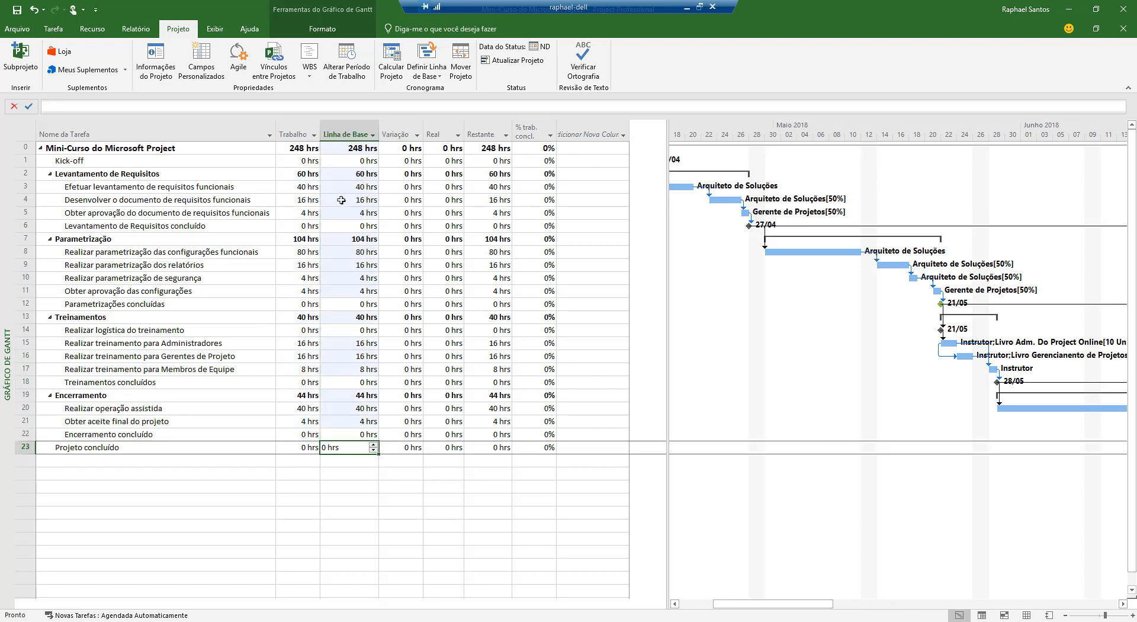
Display the Custo table and compare its Custo total and Linha de Base columns across the tasks
{"action": "left_click", "coordinate": [215, 31]}
{"action": "left_click", "coordinate": [443, 70]}
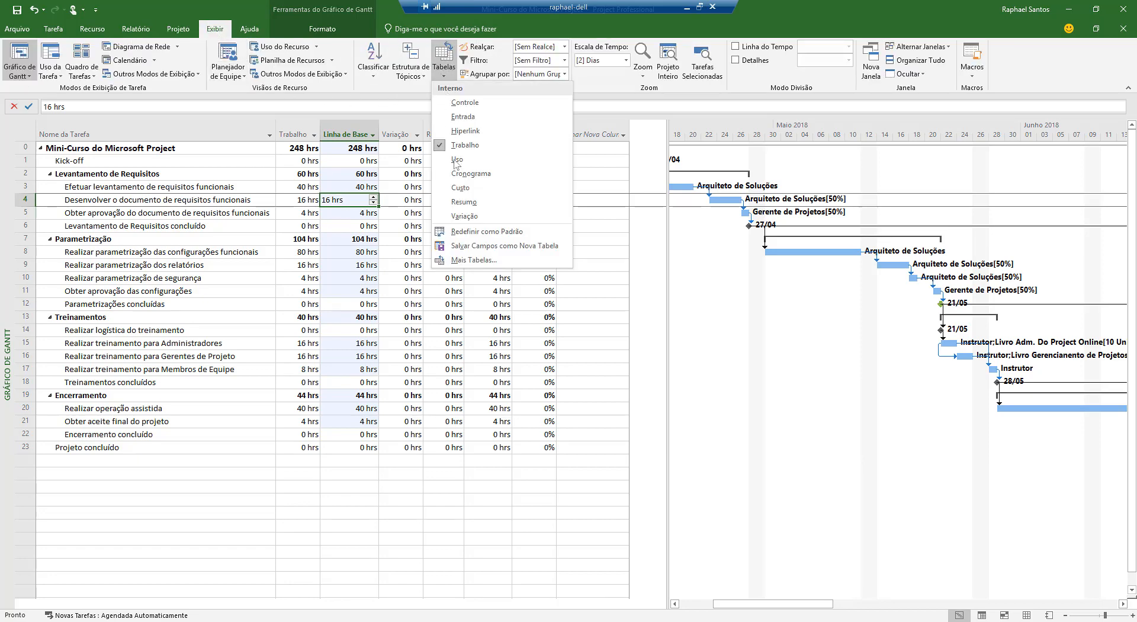
{"action": "left_click", "coordinate": [460, 188]}
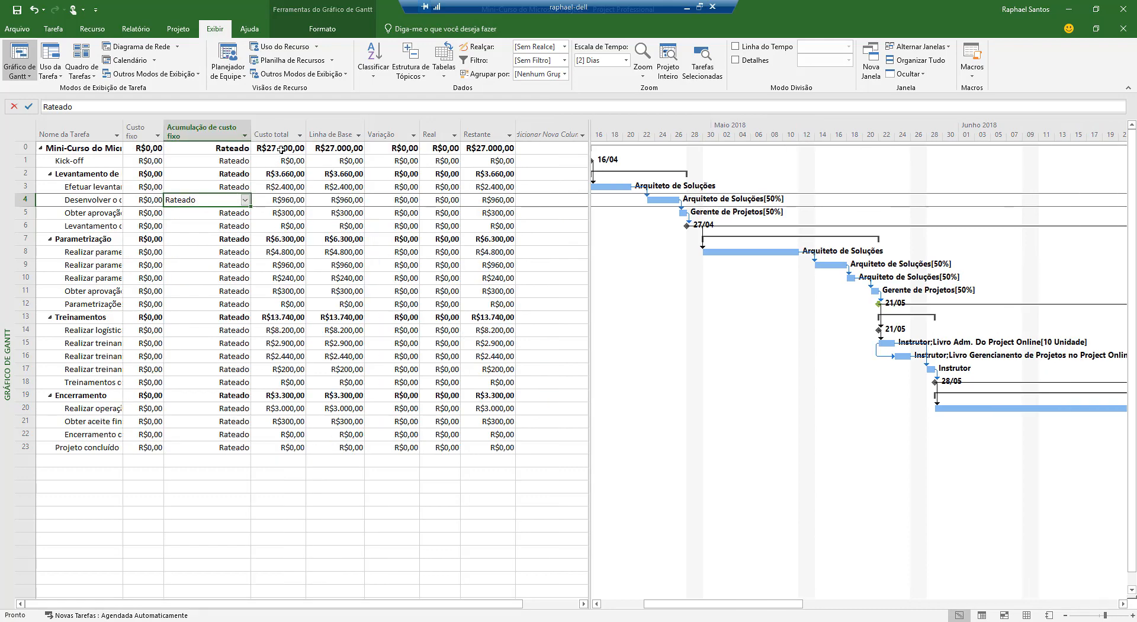
{"action": "left_click_drag", "start_coordinate": [282, 149], "coordinate": [262, 448]}
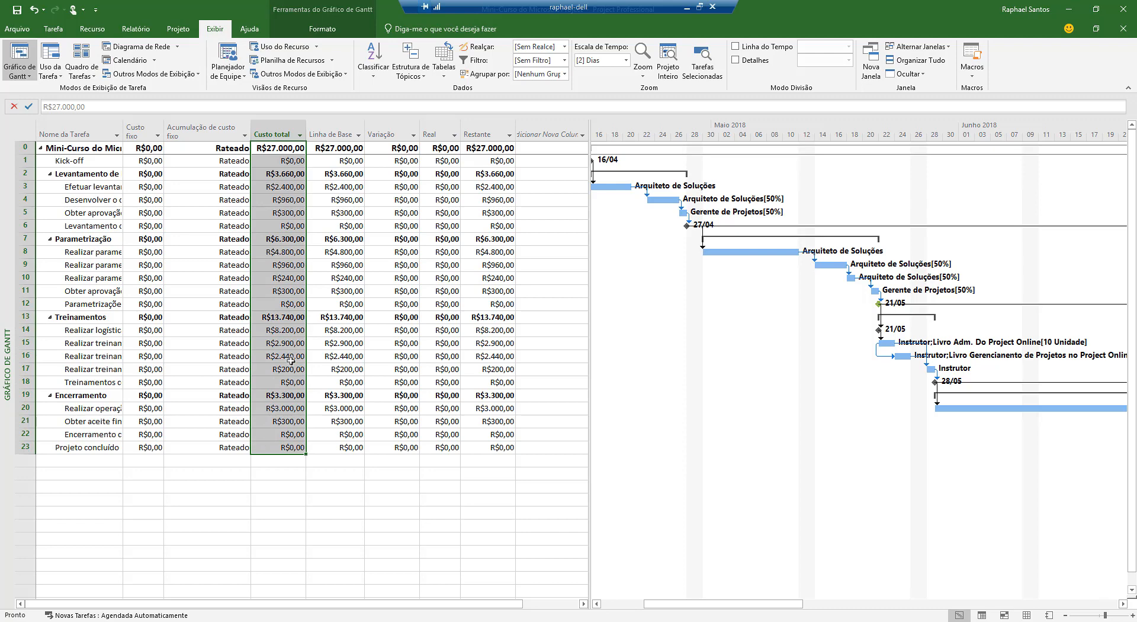
{"action": "left_click", "coordinate": [330, 148]}
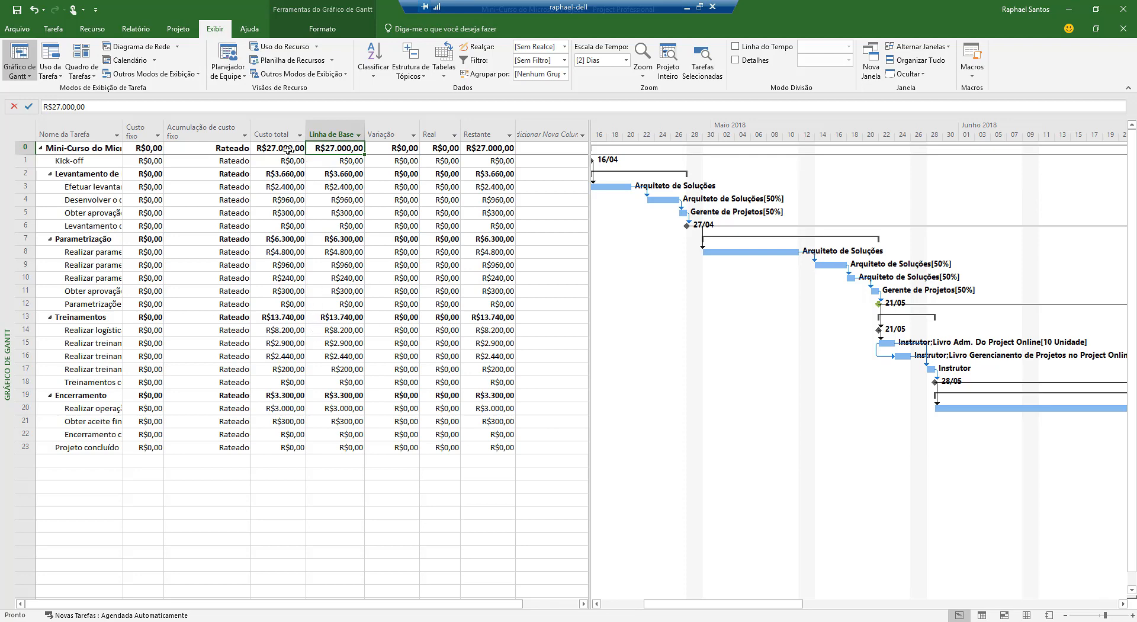
{"action": "left_click_drag", "start_coordinate": [287, 148], "coordinate": [286, 449]}
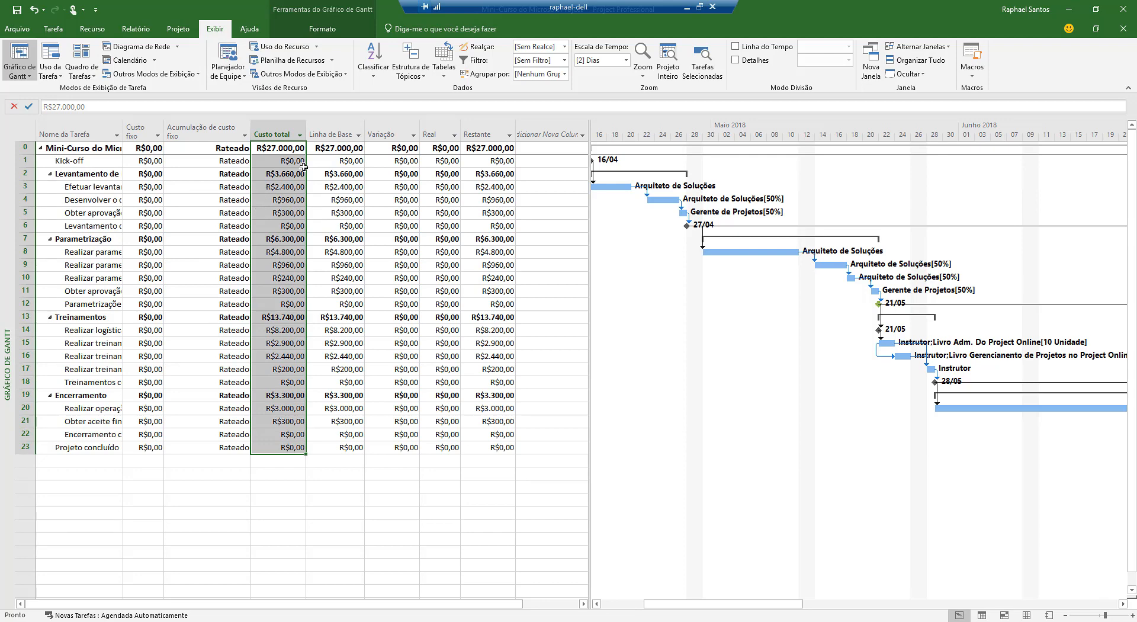
{"action": "left_click_drag", "start_coordinate": [342, 148], "coordinate": [326, 438]}
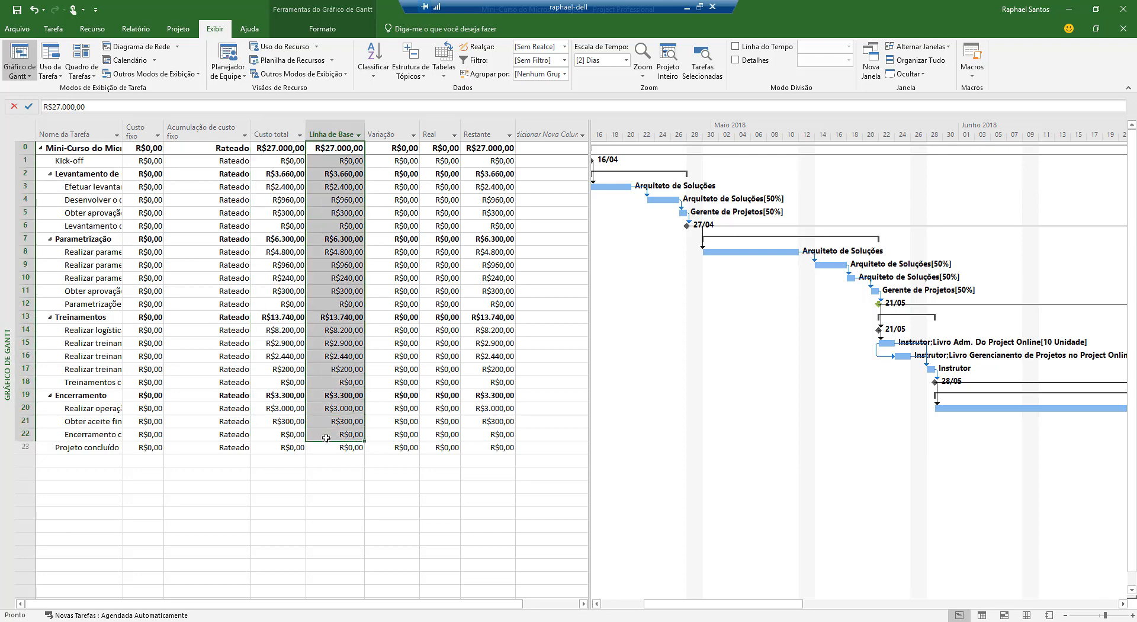
{"action": "left_click", "coordinate": [388, 184]}
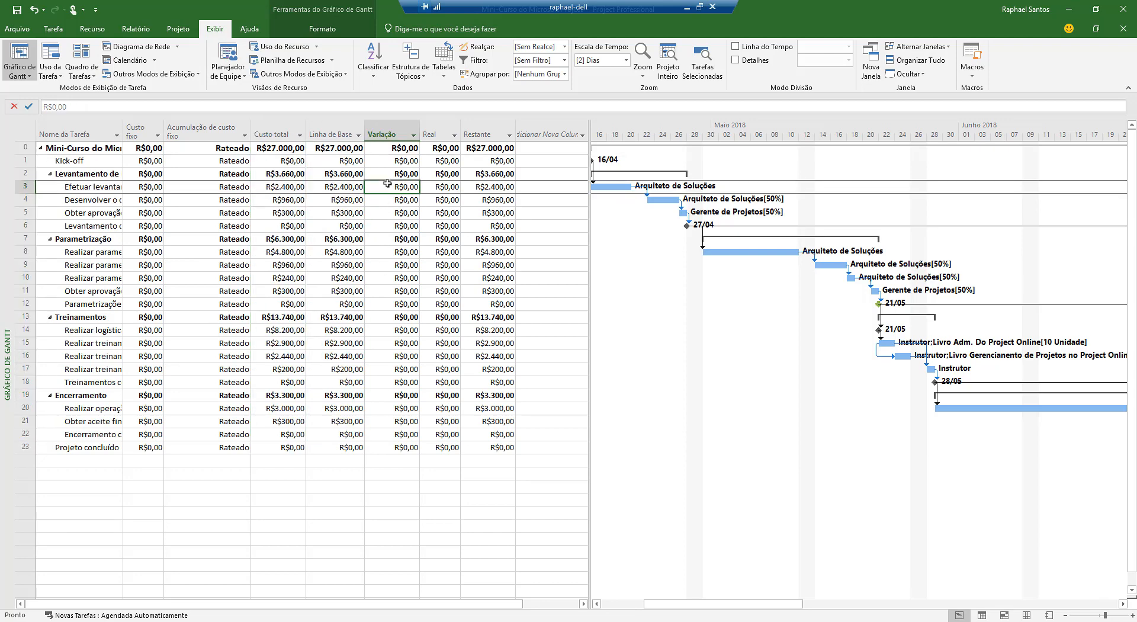
Display the Variação table and widen the table area through the Var. do término column
{"action": "left_click", "coordinate": [444, 77]}
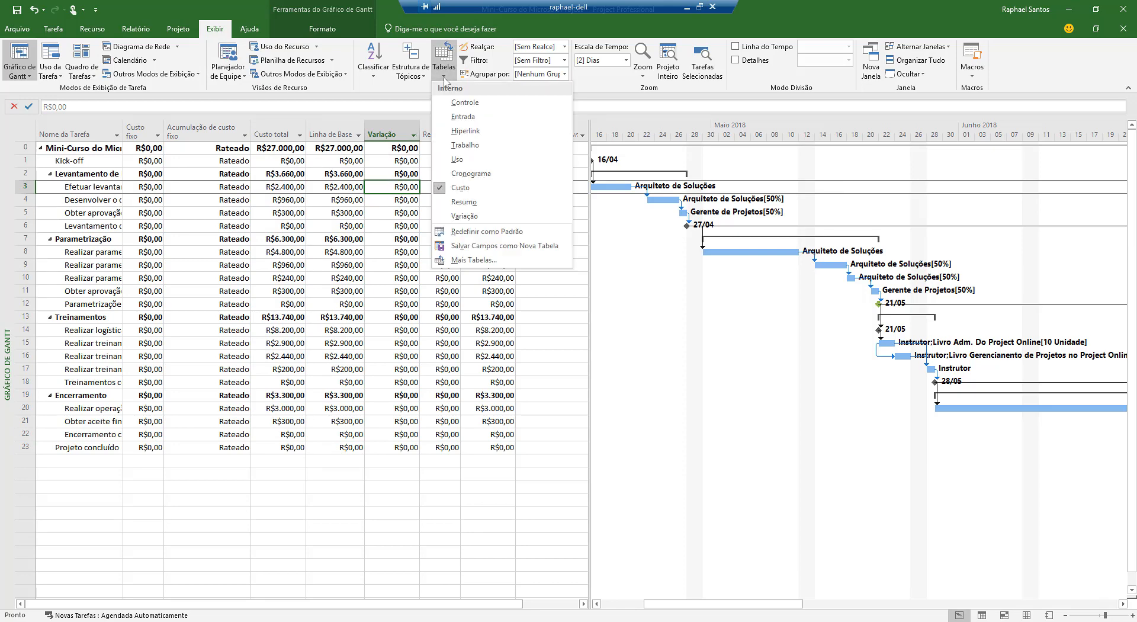
{"action": "left_click", "coordinate": [465, 216]}
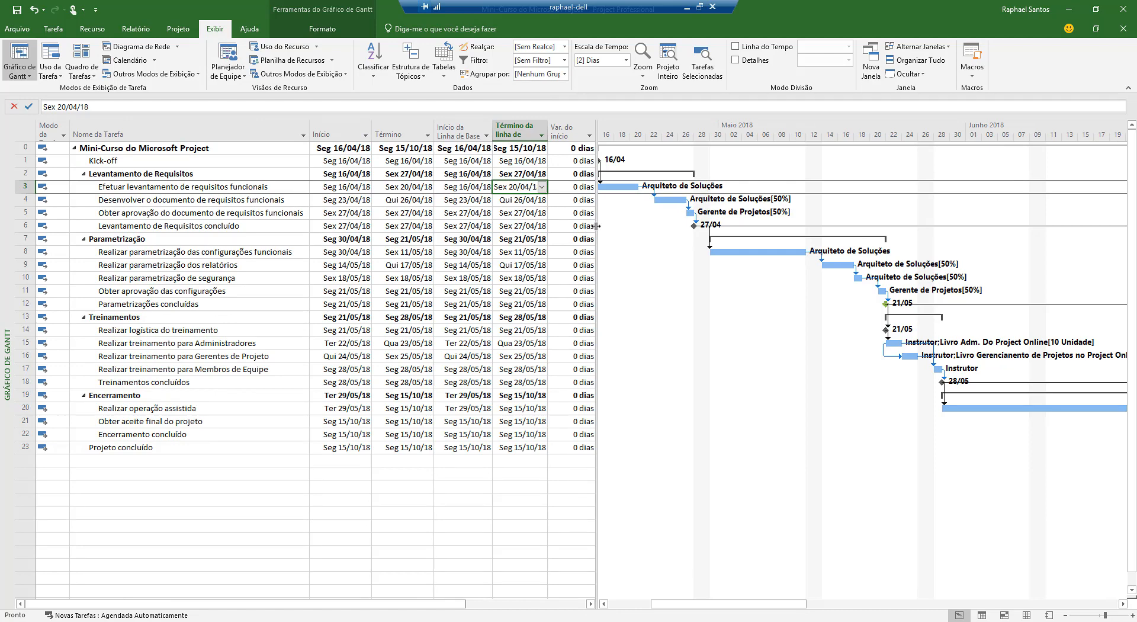
{"action": "left_click_drag", "start_coordinate": [596, 226], "coordinate": [648, 231]}
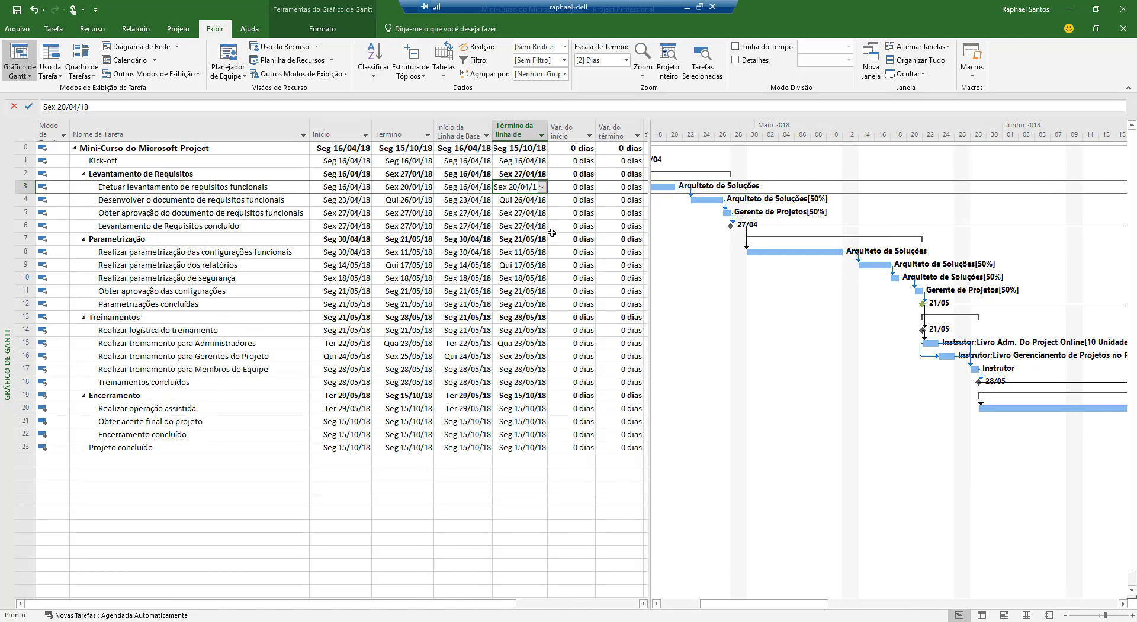
Compare the tasks' Início and Término dates with their baseline start and finish dates, and examine the Var. do início and Var. do término columns
{"action": "left_click_drag", "start_coordinate": [482, 161], "coordinate": [482, 252]}
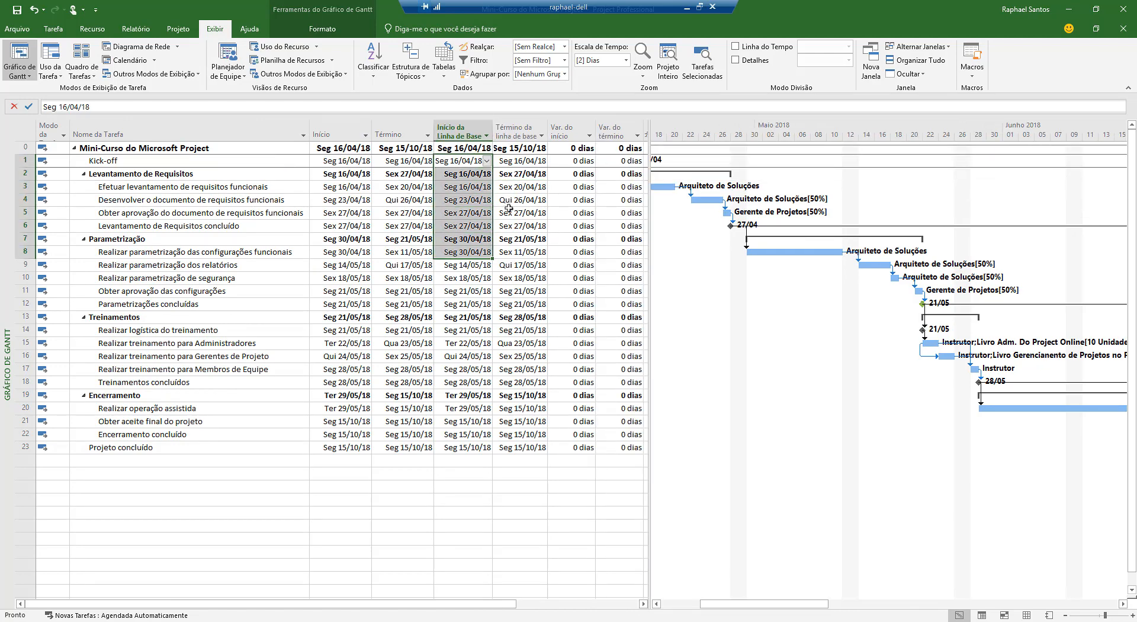
{"action": "left_click_drag", "start_coordinate": [511, 200], "coordinate": [515, 316]}
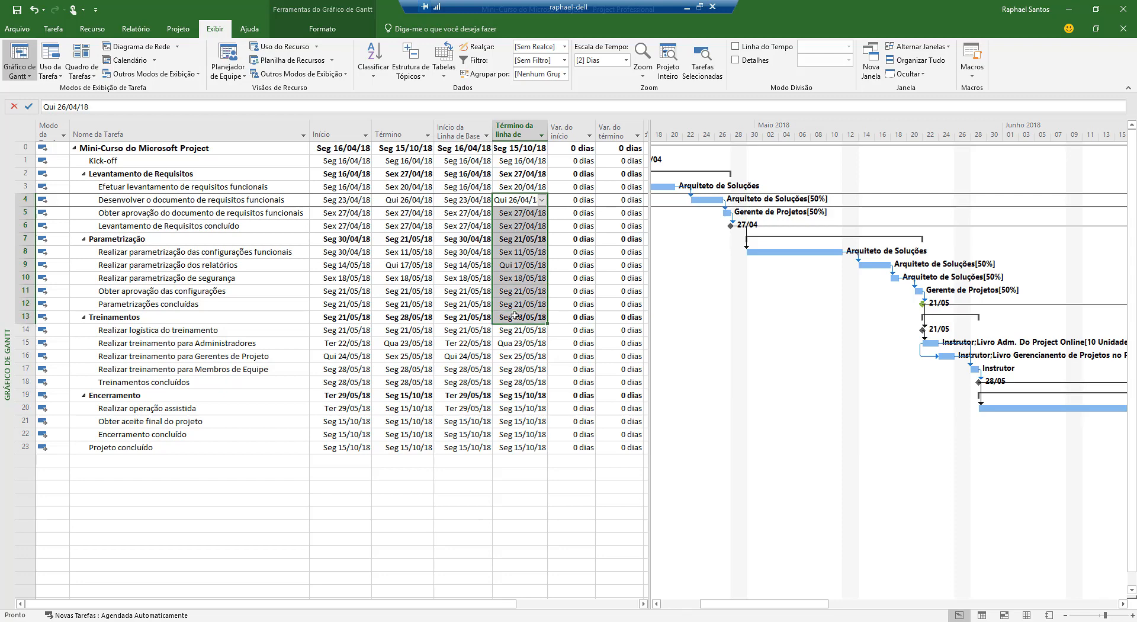
{"action": "left_click", "coordinate": [354, 224]}
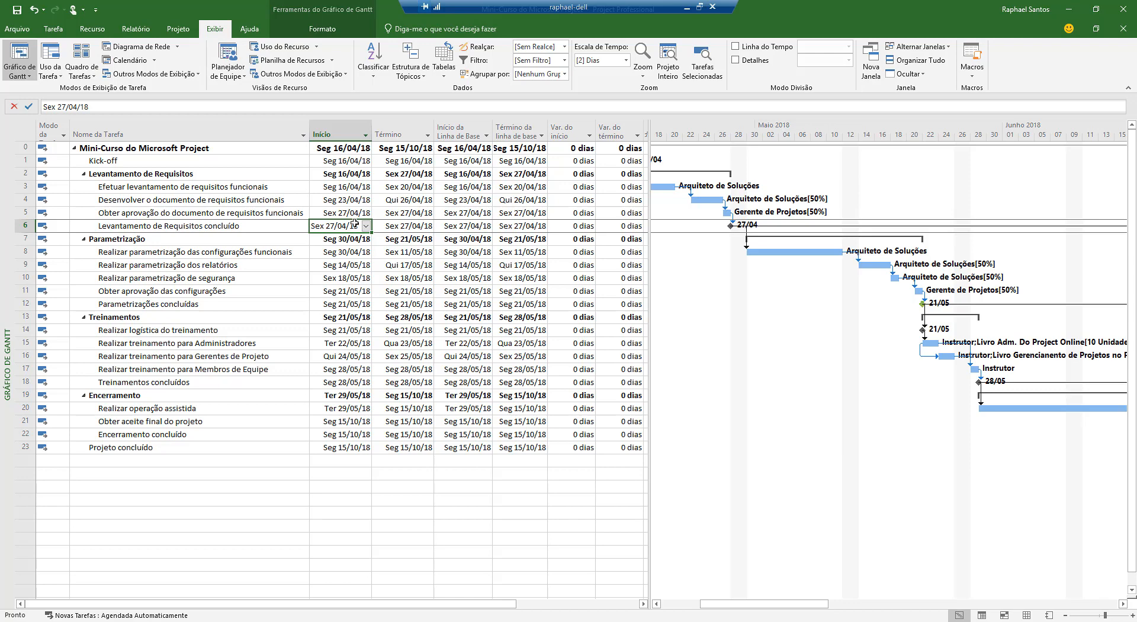
{"action": "left_click_drag", "start_coordinate": [347, 160], "coordinate": [345, 330]}
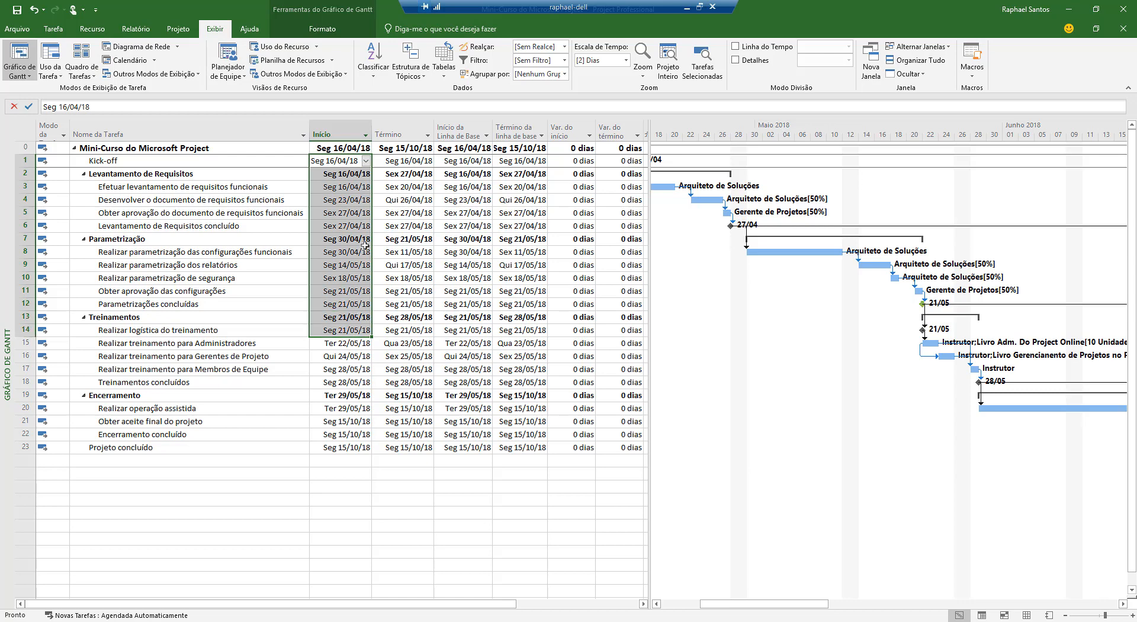
{"action": "left_click", "coordinate": [462, 187]}
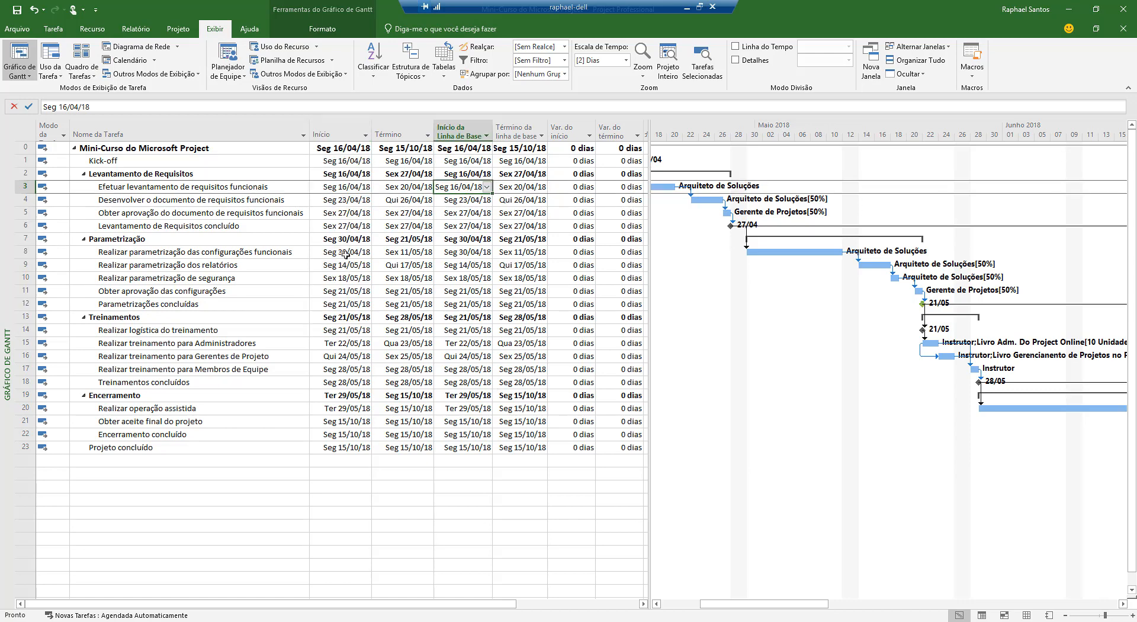
{"action": "left_click_drag", "start_coordinate": [413, 160], "coordinate": [413, 277]}
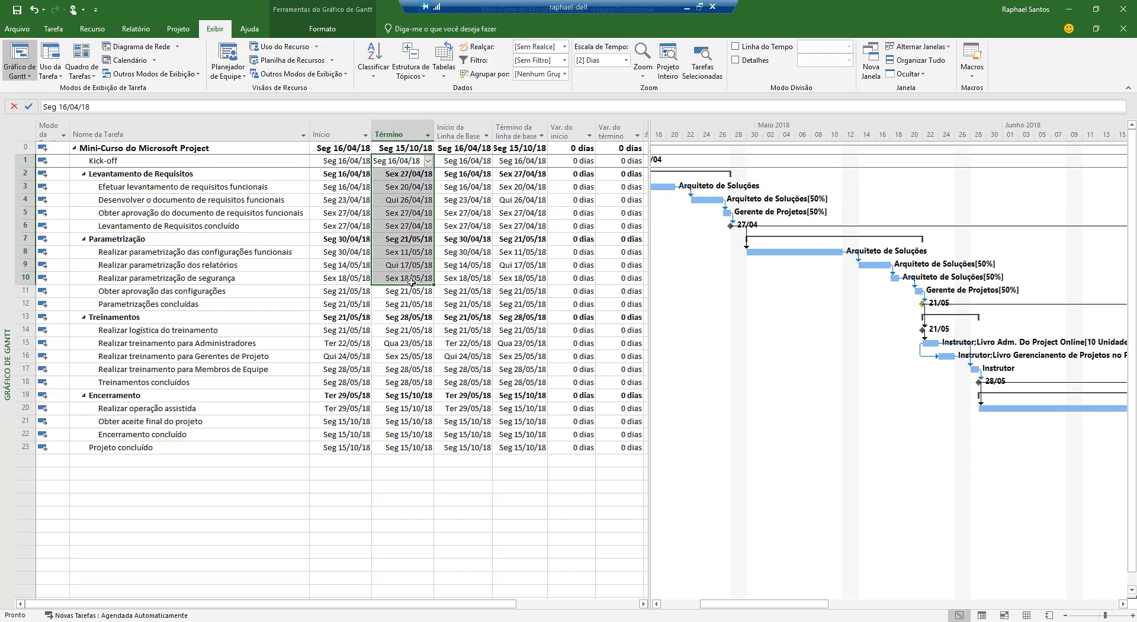
{"action": "left_click", "coordinate": [518, 174]}
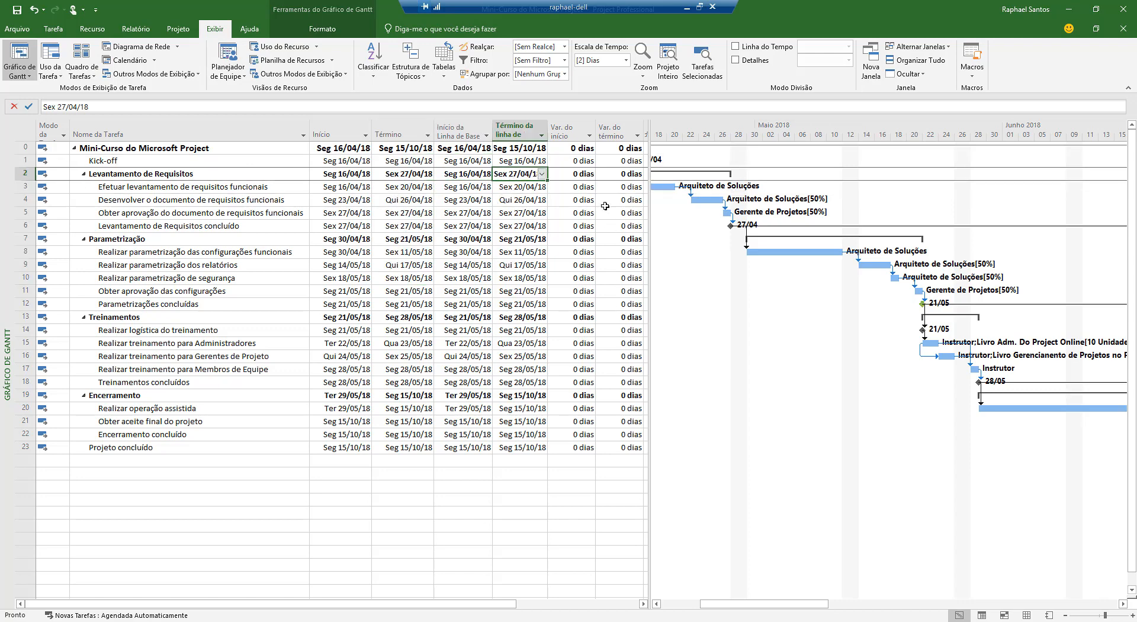
{"action": "left_click_drag", "start_coordinate": [573, 174], "coordinate": [612, 352]}
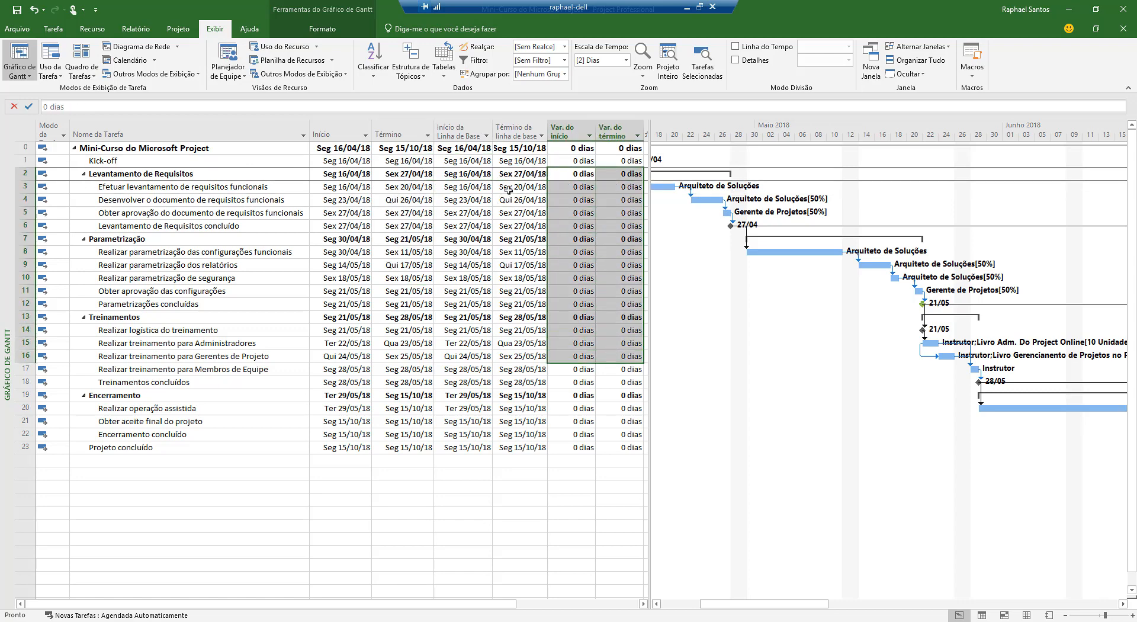
{"action": "left_click", "coordinate": [344, 147]}
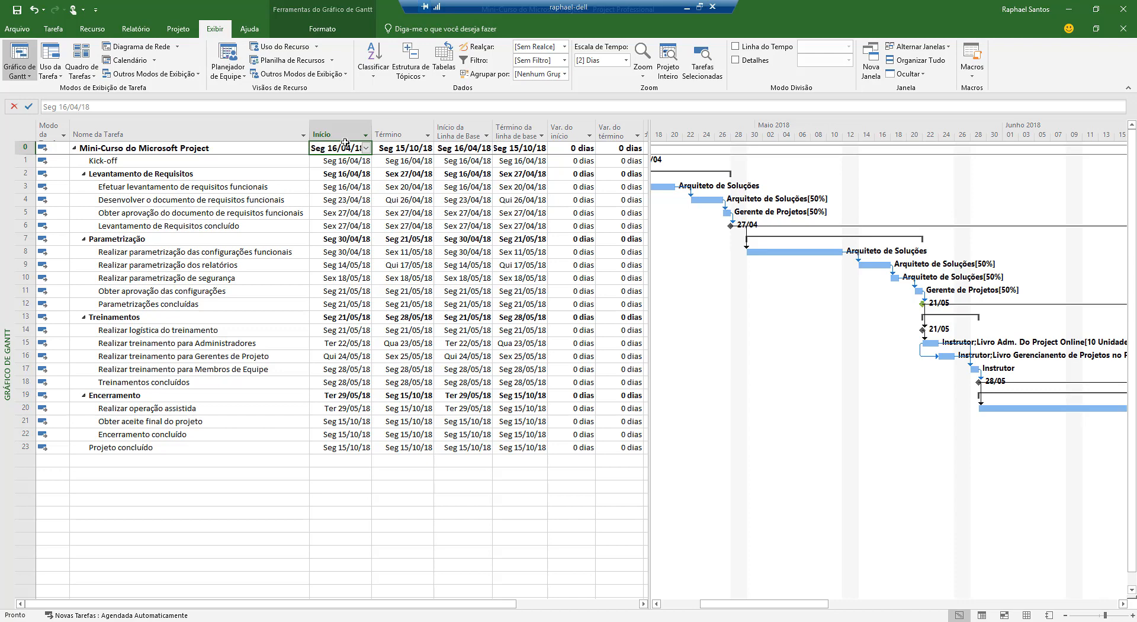
Review the Var. do início and Var. do término values from the project summary through Parametrizações concluídas
{"action": "left_click_drag", "start_coordinate": [587, 151], "coordinate": [604, 304]}
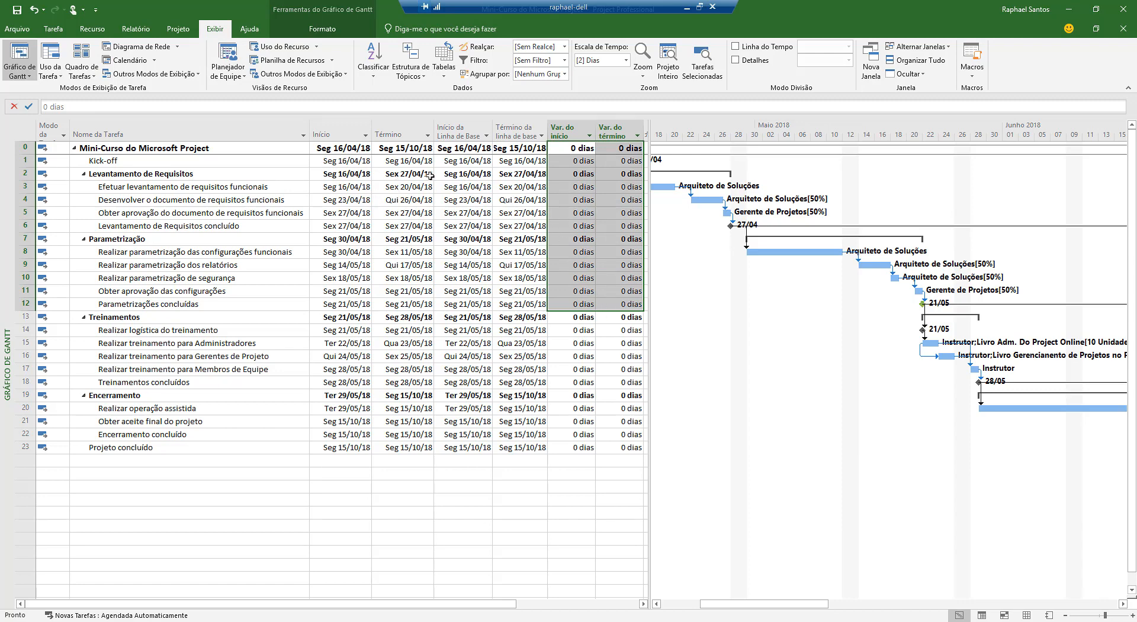
{"action": "left_click", "coordinate": [489, 238]}
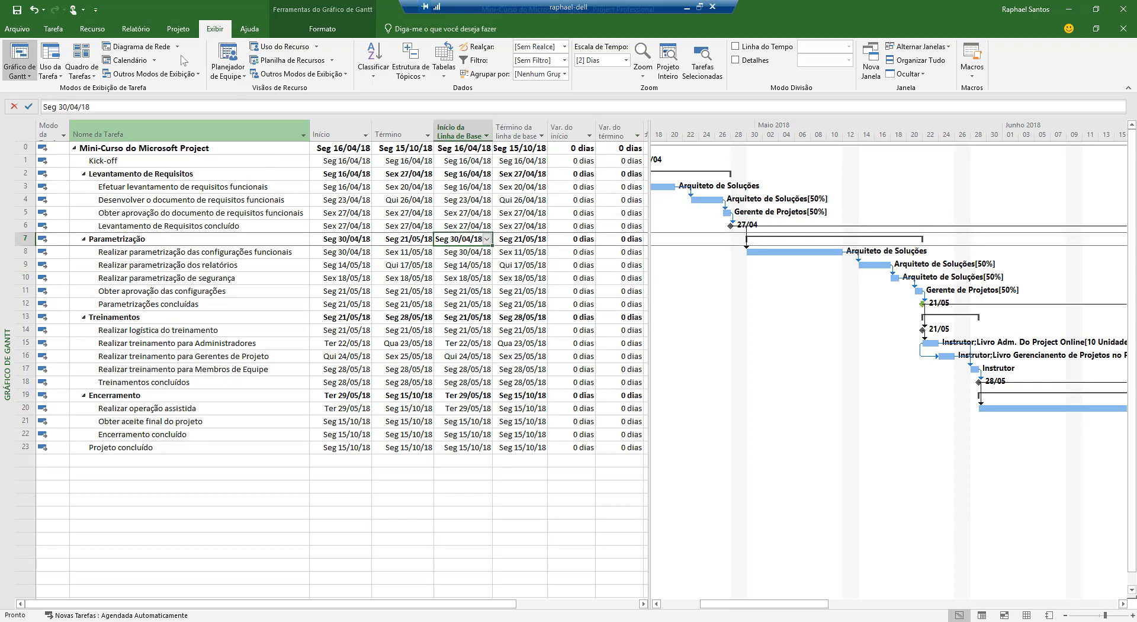
Save an interim plan (Salvar plano provisório) for the entire project, copying Linha de Base into Linha de base1
{"action": "left_click", "coordinate": [182, 33]}
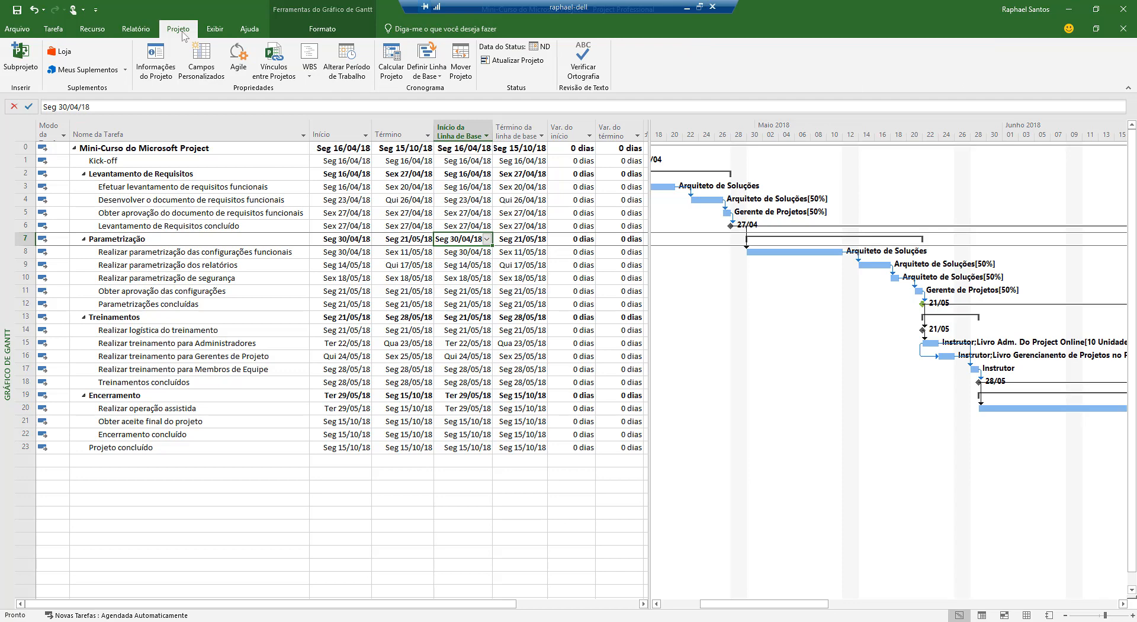
{"action": "left_click", "coordinate": [423, 77]}
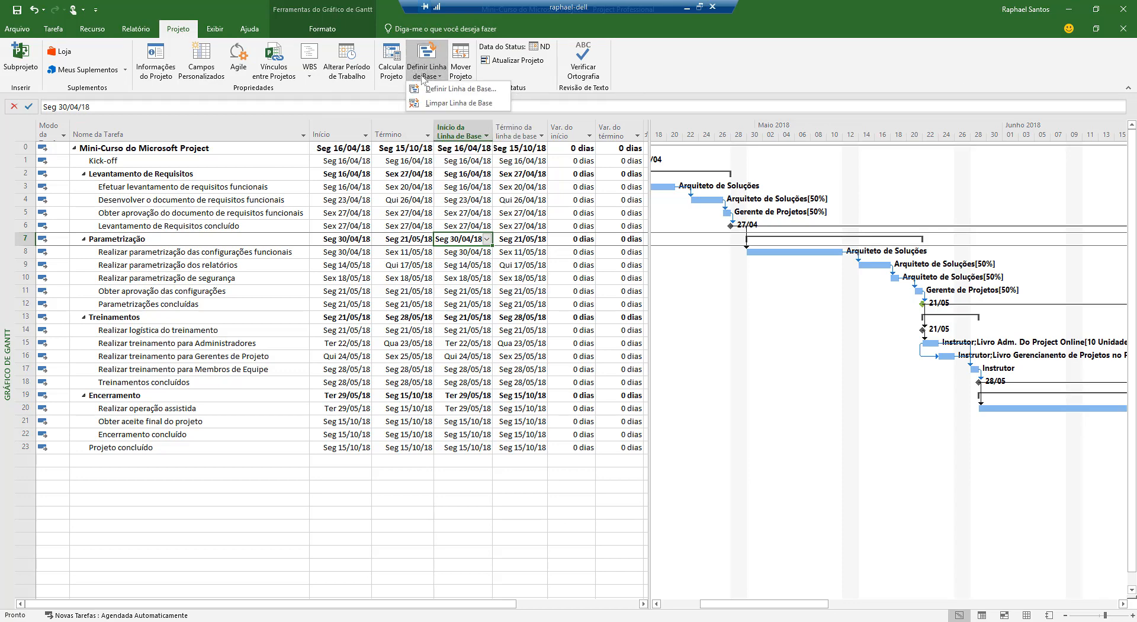
{"action": "left_click", "coordinate": [445, 95]}
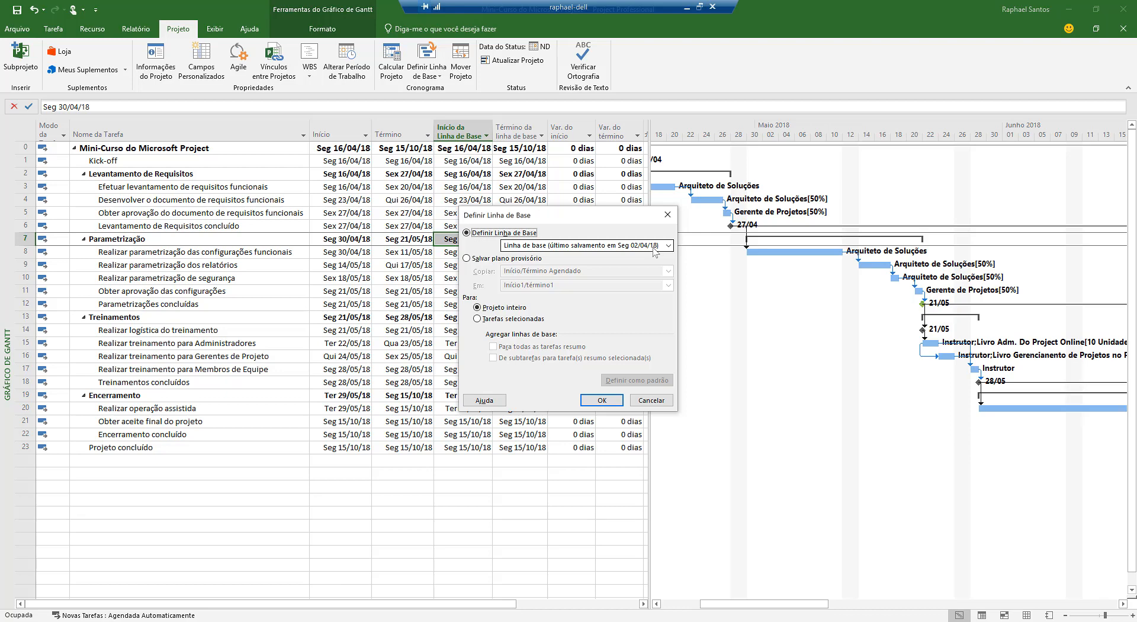
{"action": "left_click", "coordinate": [536, 261]}
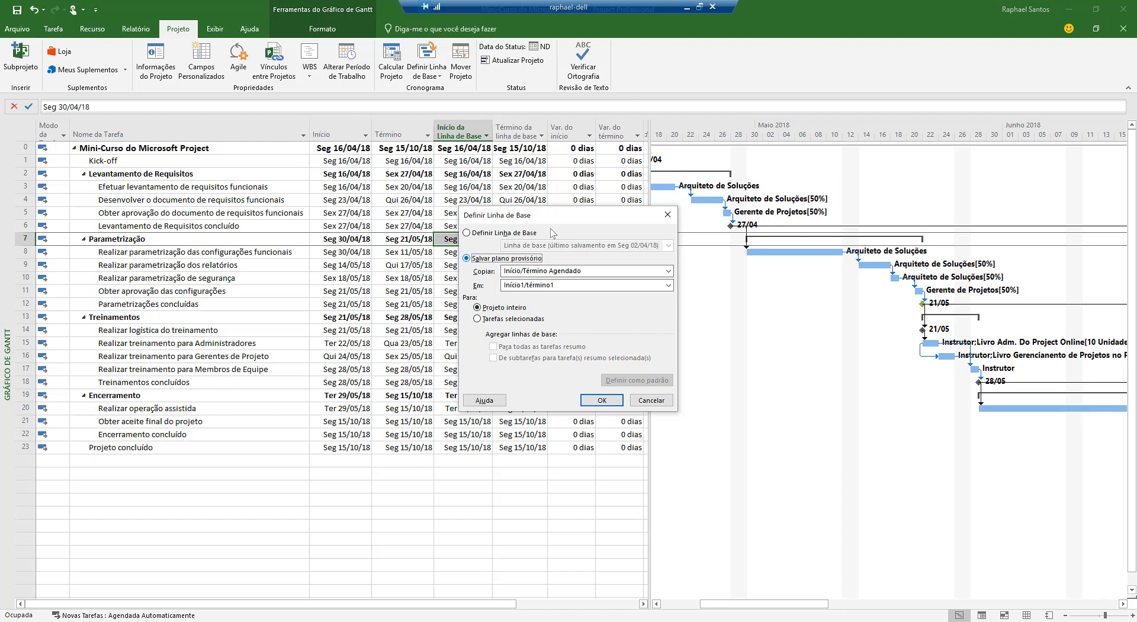
{"action": "left_click", "coordinate": [578, 271]}
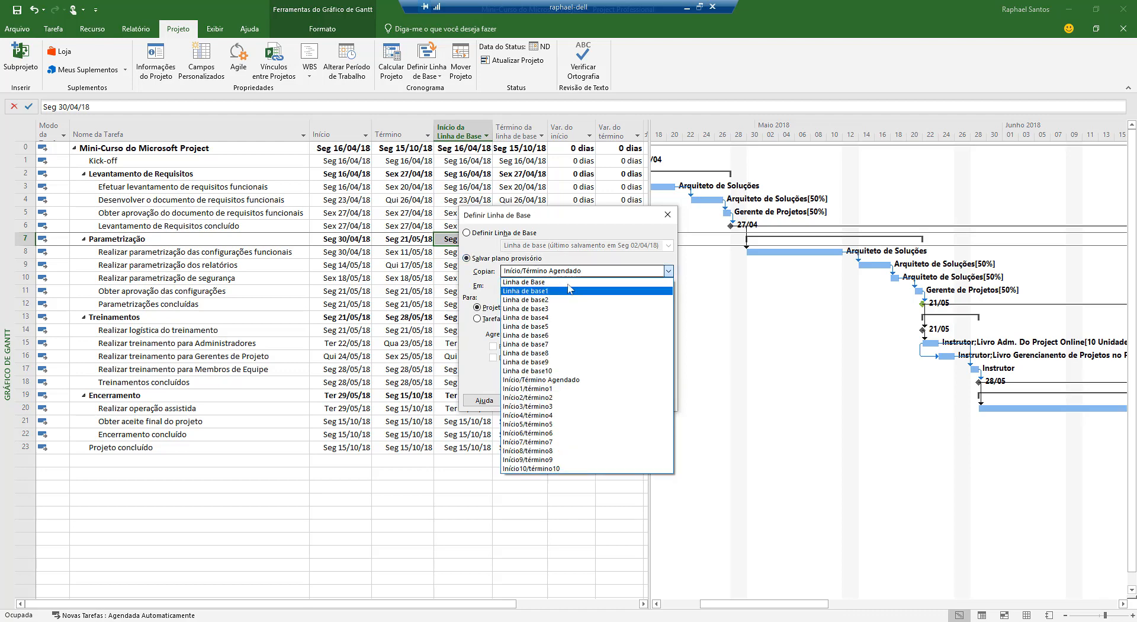
{"action": "left_click", "coordinate": [523, 282]}
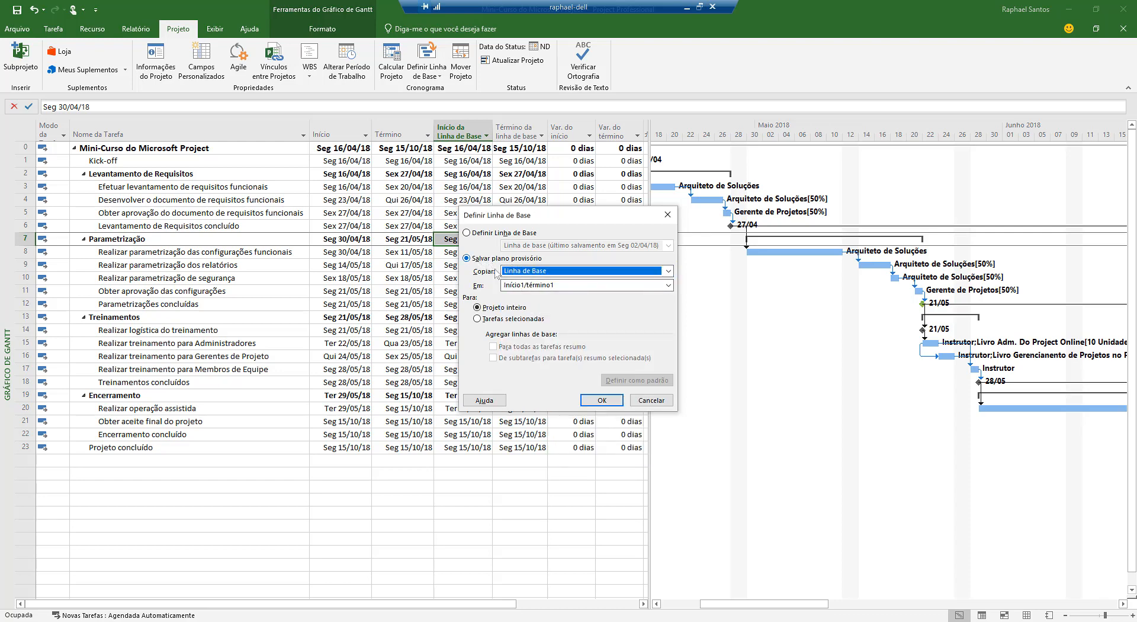
{"action": "left_click", "coordinate": [541, 287]}
{"action": "left_click", "coordinate": [538, 306]}
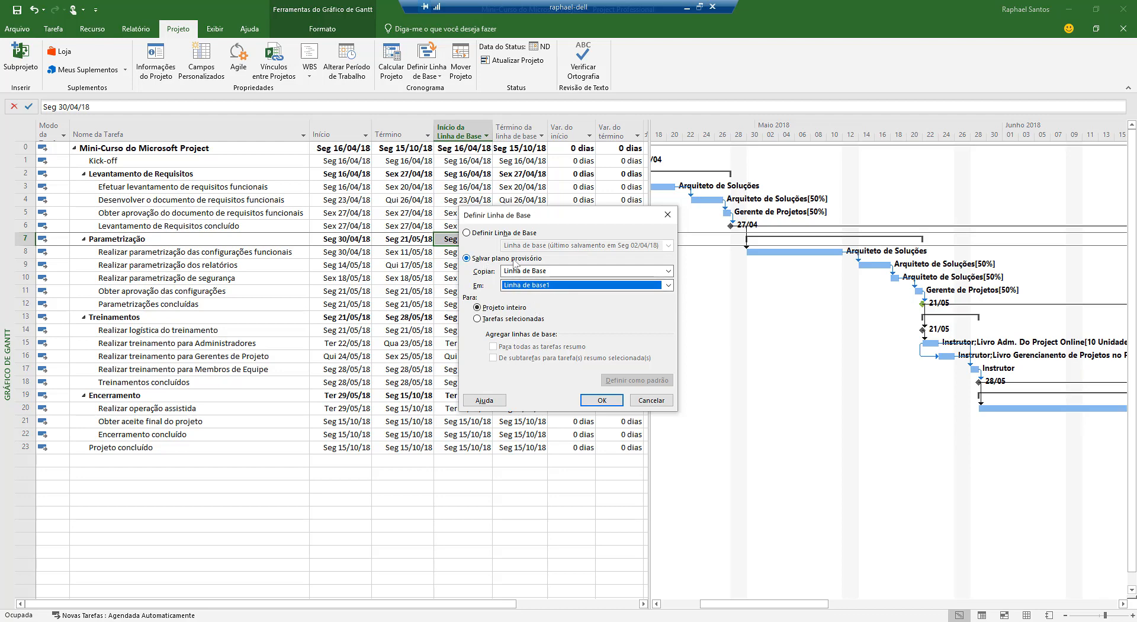
{"action": "left_click", "coordinate": [609, 402]}
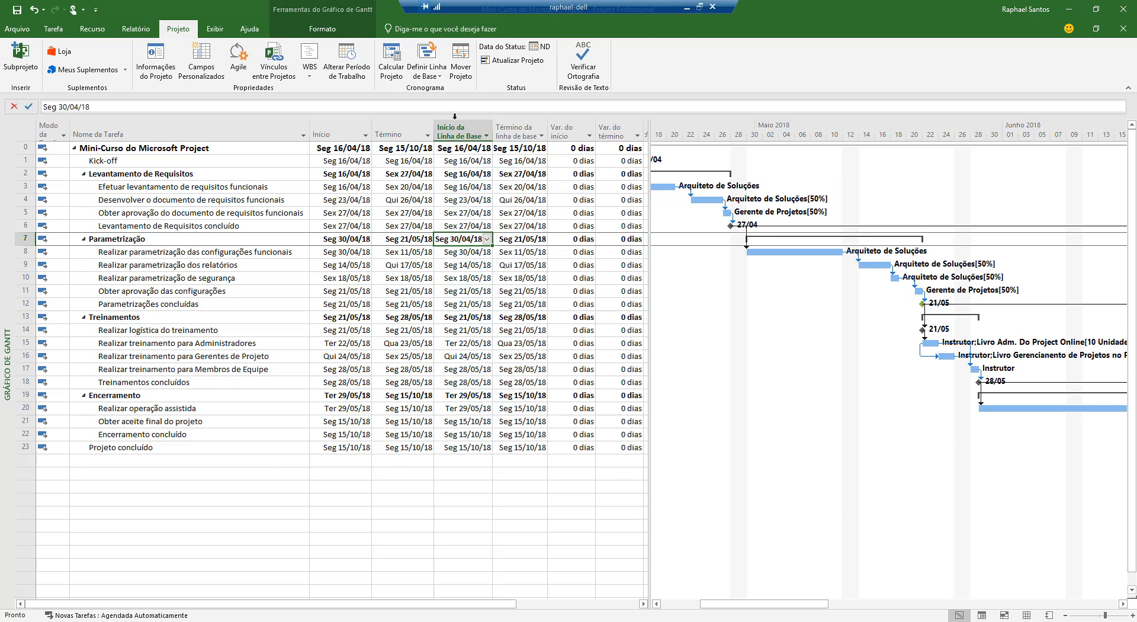
Check the list of available baselines and their last-saved dates in Definir Linha de Base, without setting a new one
{"action": "left_click", "coordinate": [438, 71]}
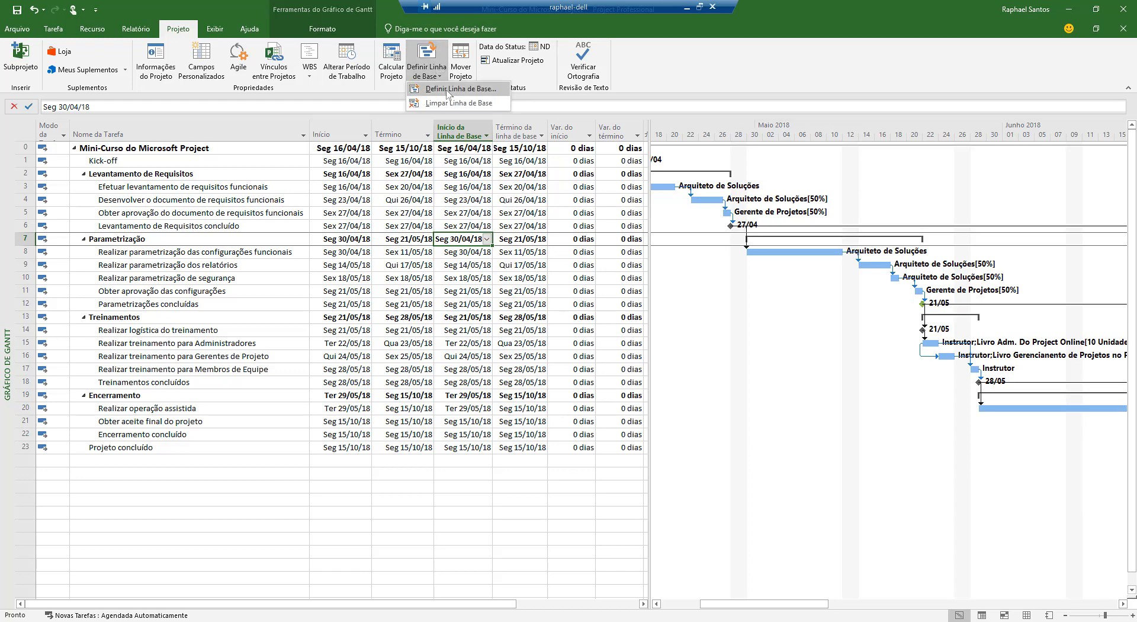
{"action": "left_click", "coordinate": [446, 90]}
{"action": "left_click", "coordinate": [648, 246]}
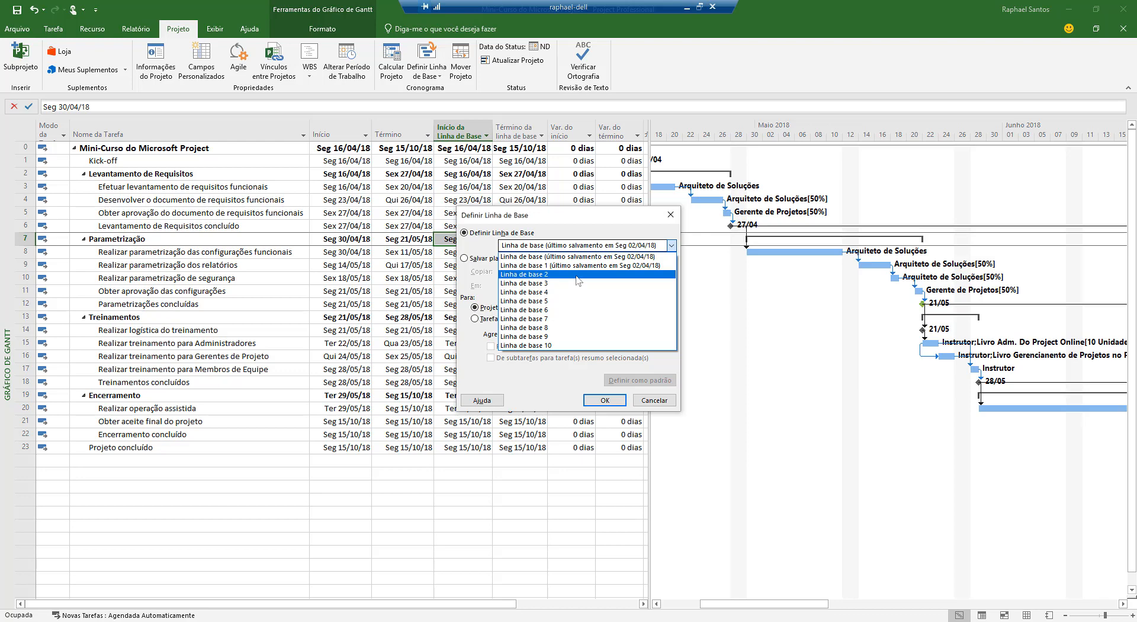
{"action": "left_click", "coordinate": [583, 226]}
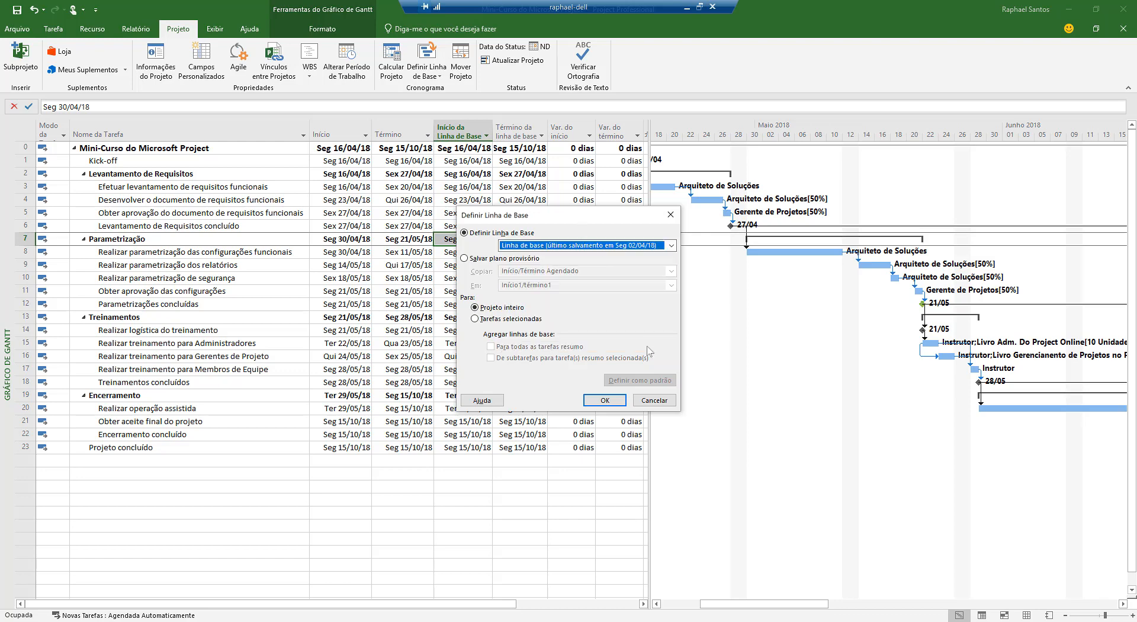
{"action": "left_click", "coordinate": [647, 402]}
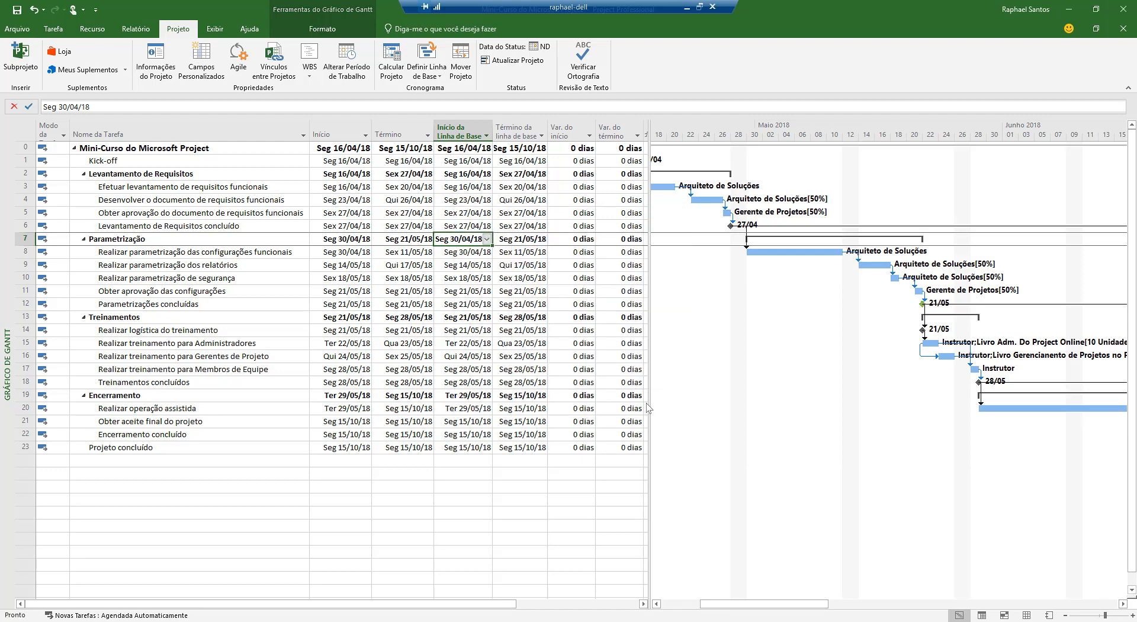